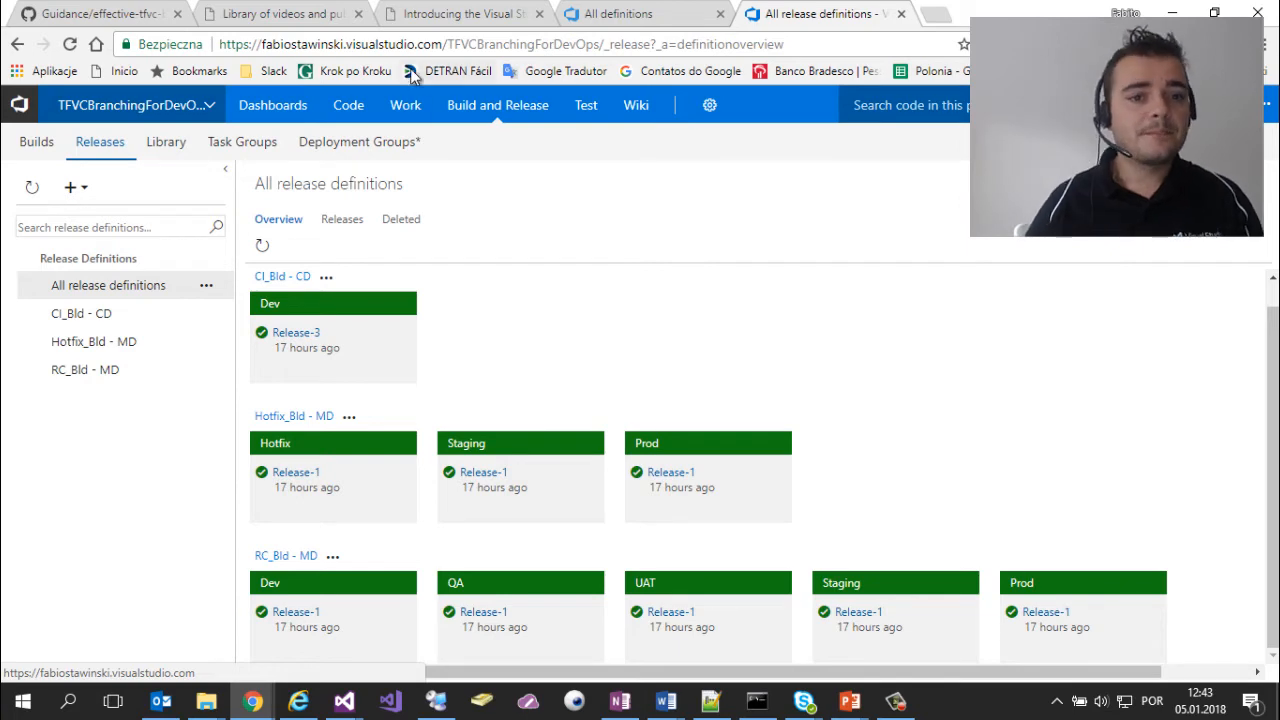
View the GitHub article on TFVC branching, and switch to the PowerPoint presentation to show its branching slides as a slide show.
{"action": "left_click", "coordinate": [105, 15]}
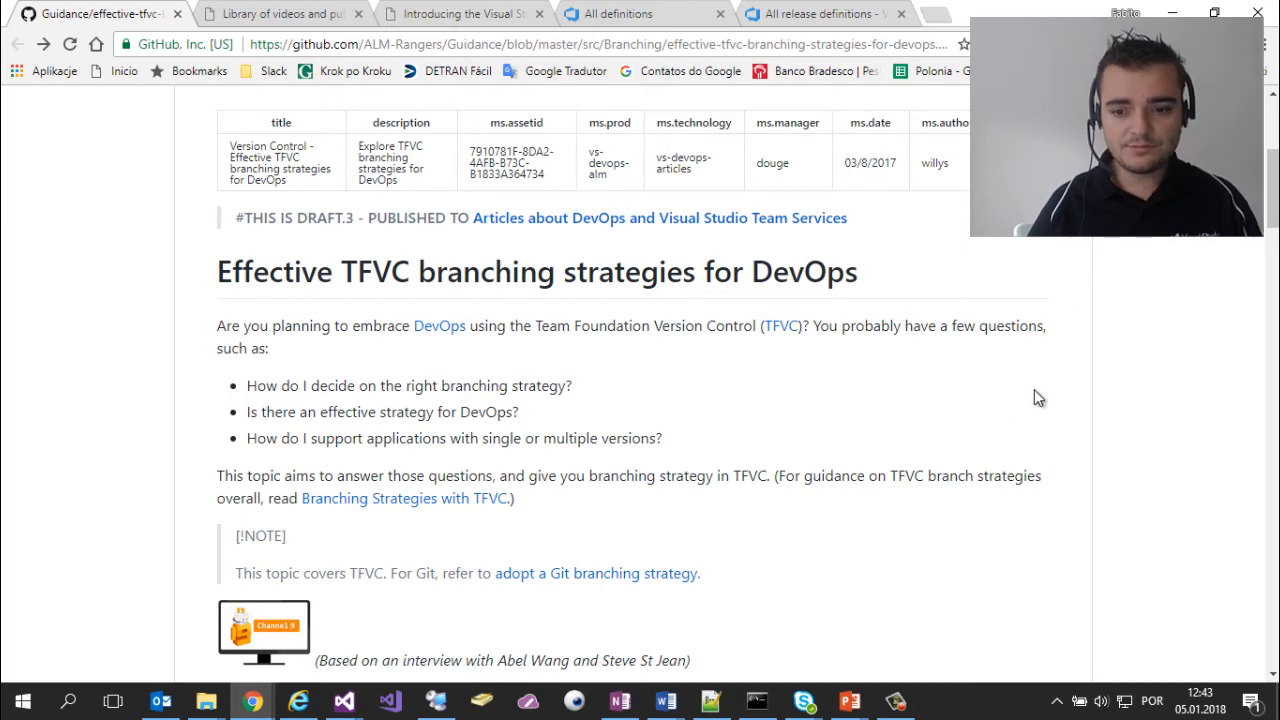
{"action": "mouse_move", "coordinate": [843, 712]}
{"action": "left_click", "coordinate": [760, 620]}
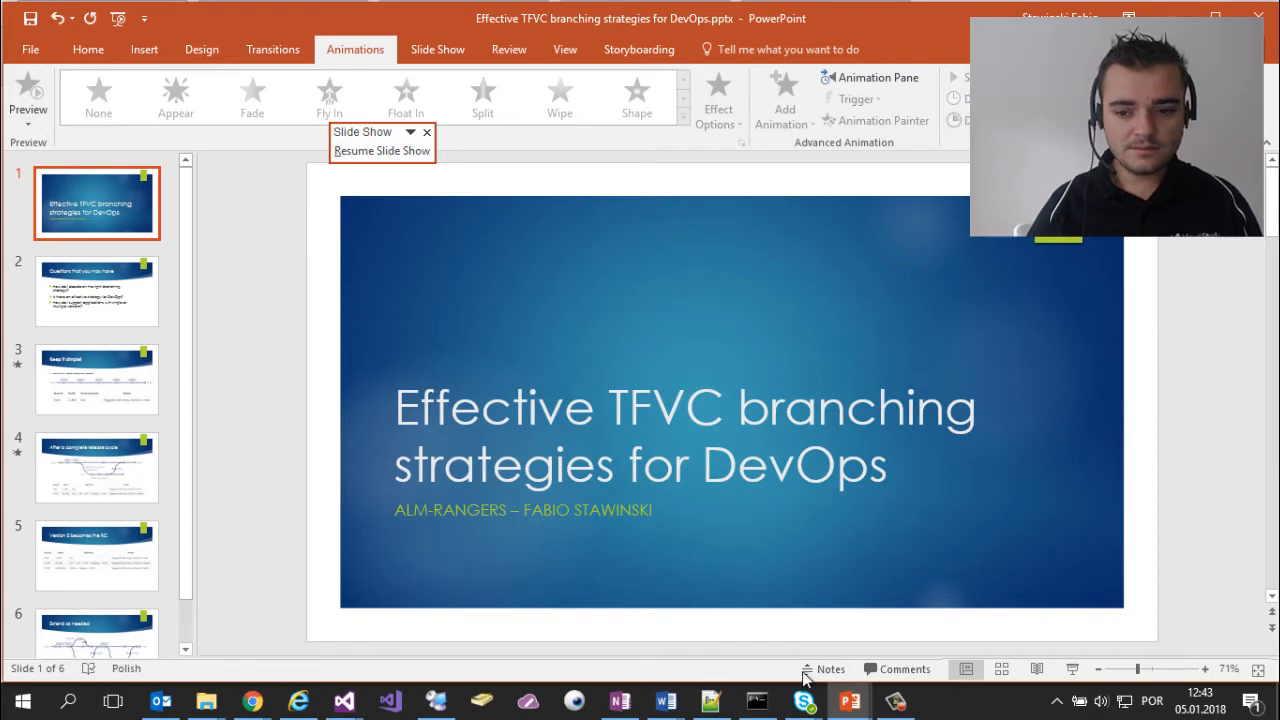
{"action": "mouse_move", "coordinate": [850, 701]}
{"action": "left_click", "coordinate": [990, 650]}
{"action": "left_click", "coordinate": [829, 537]}
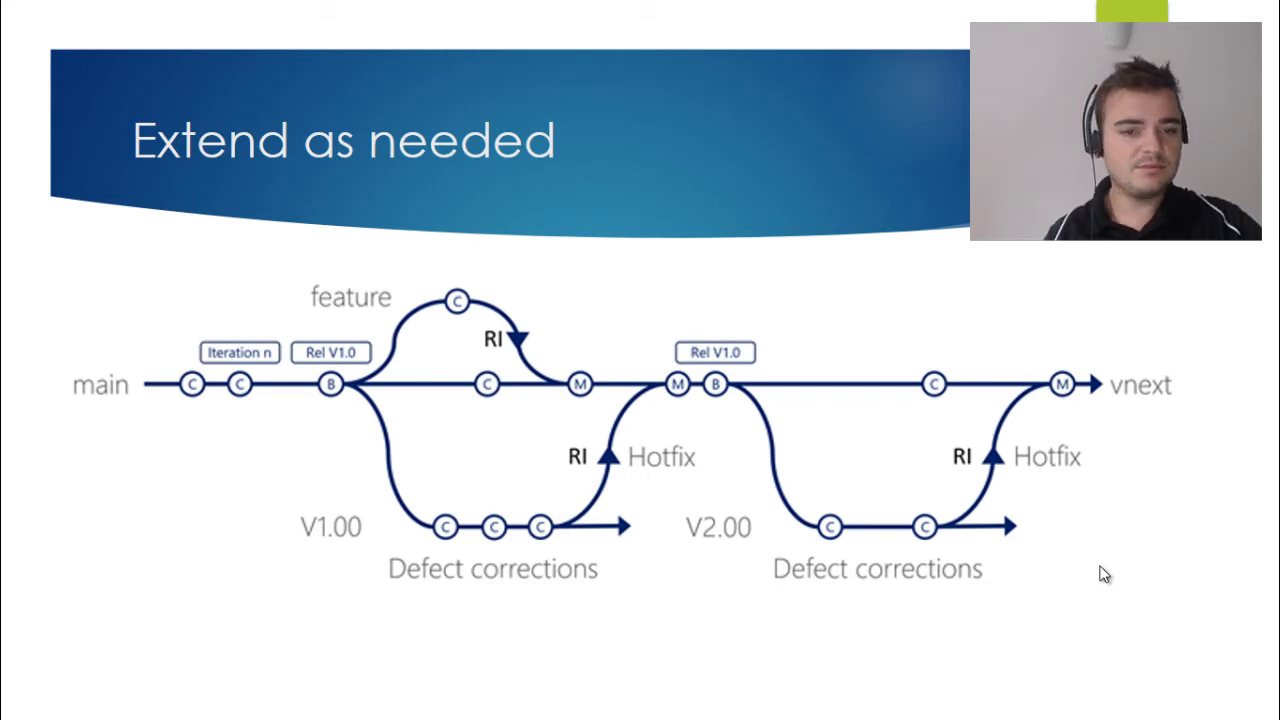
Switch to Visual Studio and open the TFVCBranchingForDevOps project folder in Source Control Explorer.
{"action": "key", "text": "alt+Tab"}
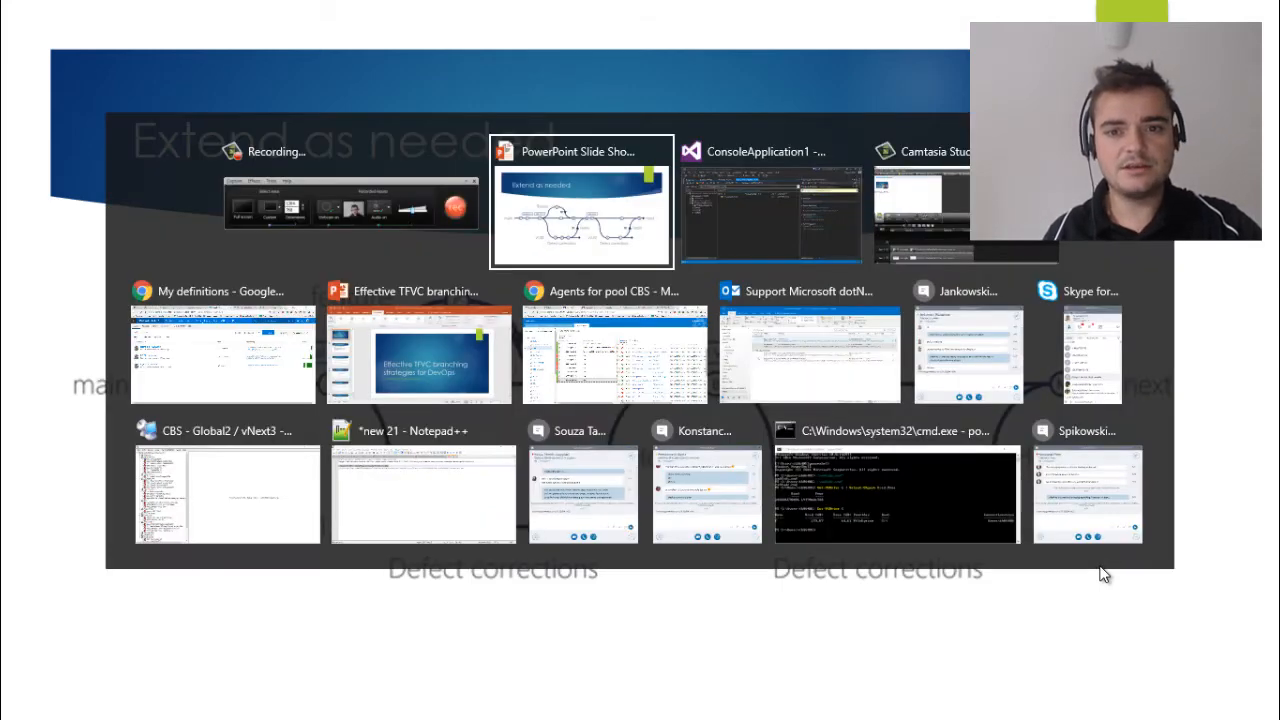
{"action": "key", "text": "alt+Tab"}
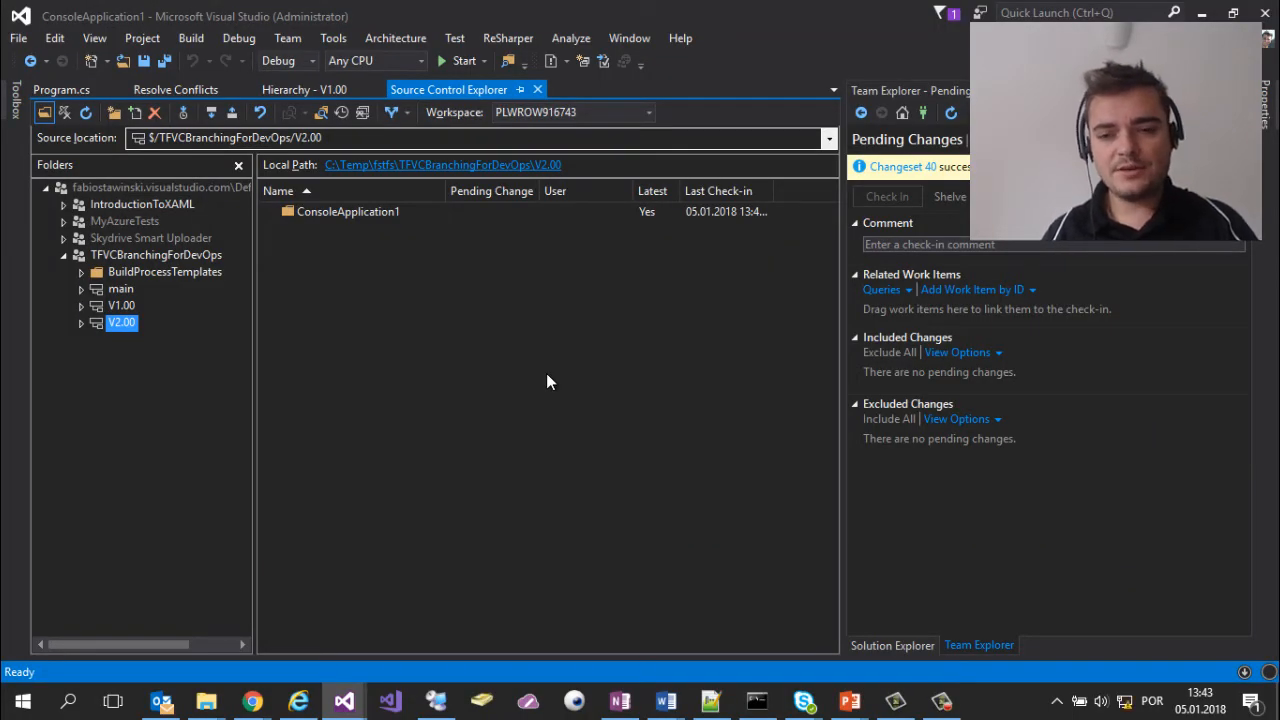
{"action": "left_click", "coordinate": [156, 256]}
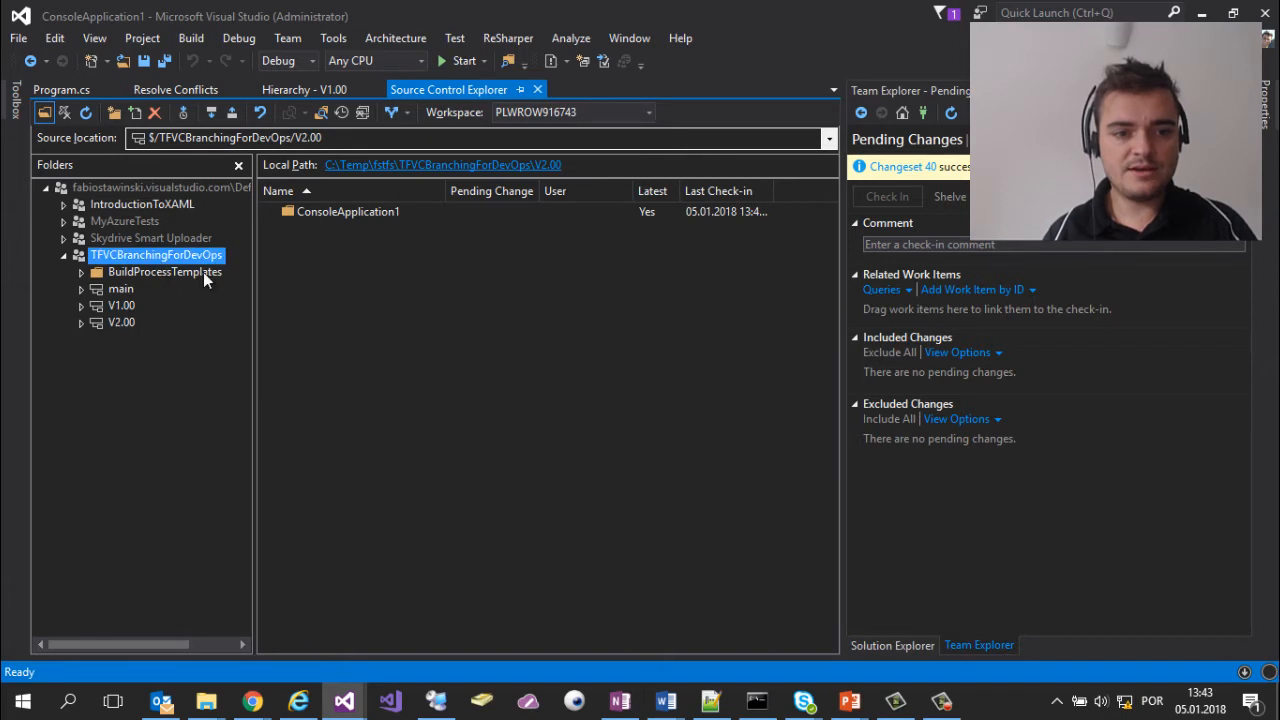
Create a branch named feature2 from the latest version of main under $/TFVCBranchingForDevOps and confirm the operation.
{"action": "left_click", "coordinate": [314, 231]}
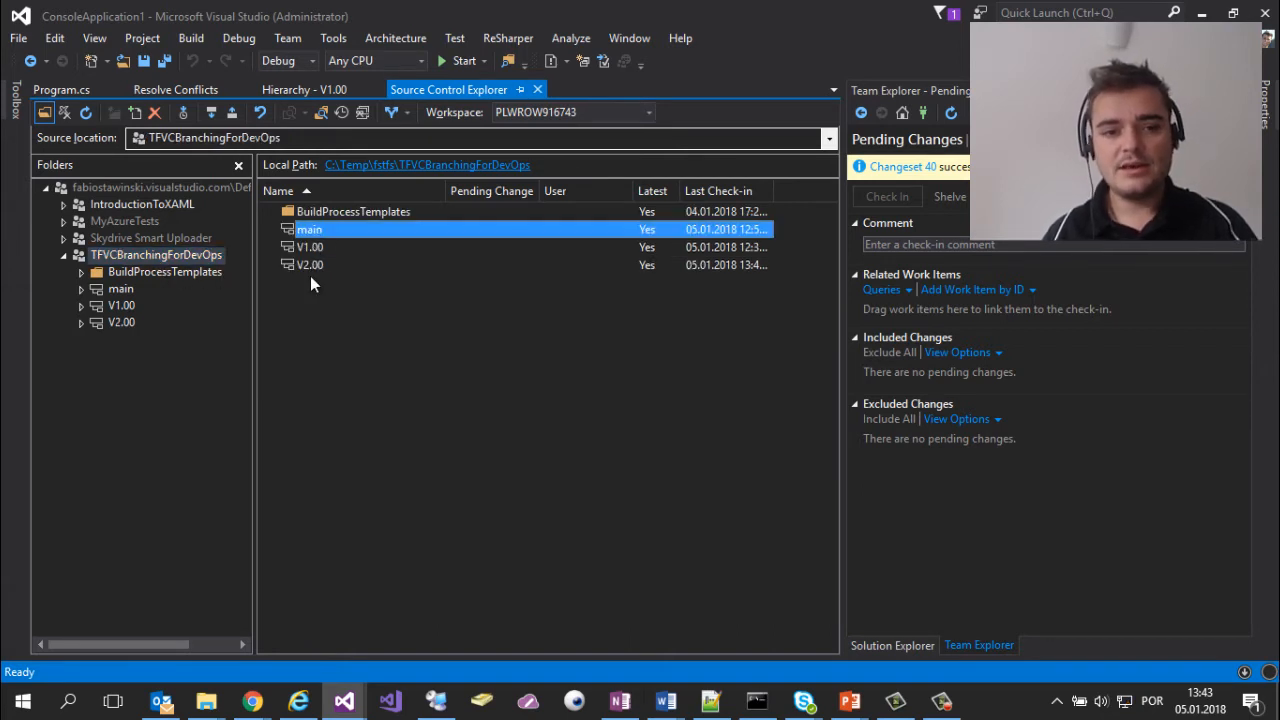
{"action": "right_click", "coordinate": [310, 236]}
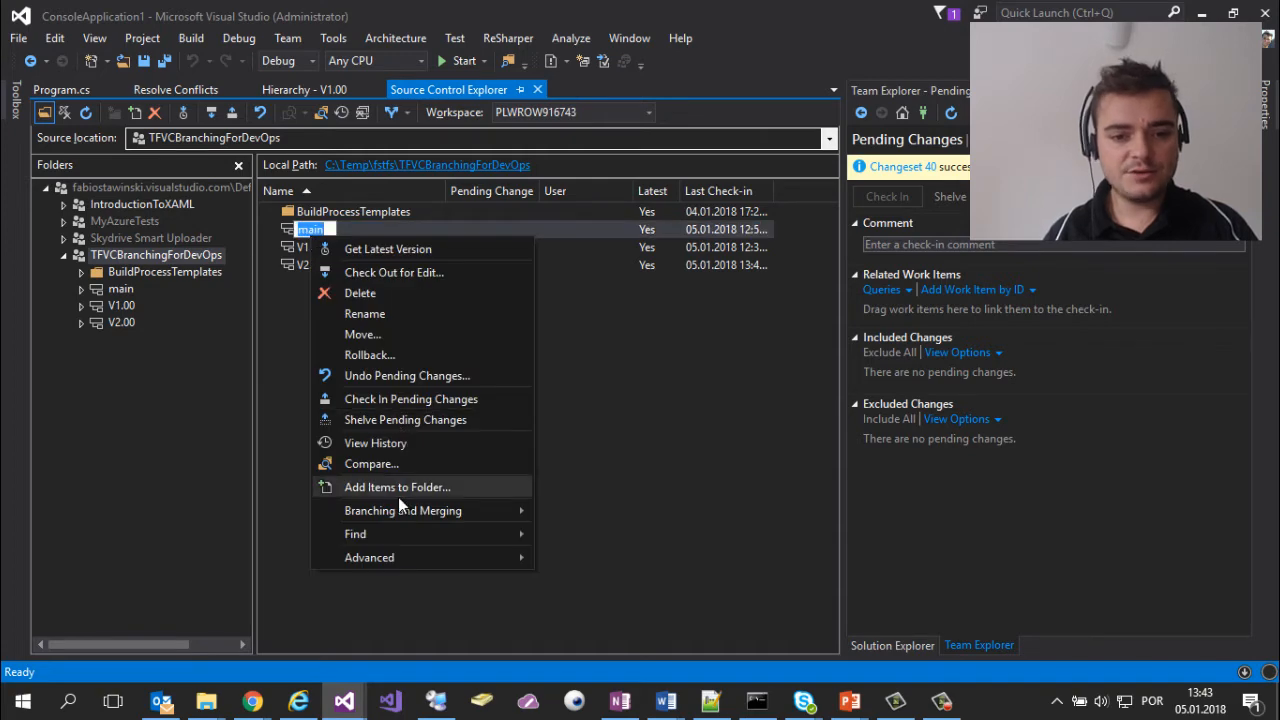
{"action": "mouse_move", "coordinate": [399, 508]}
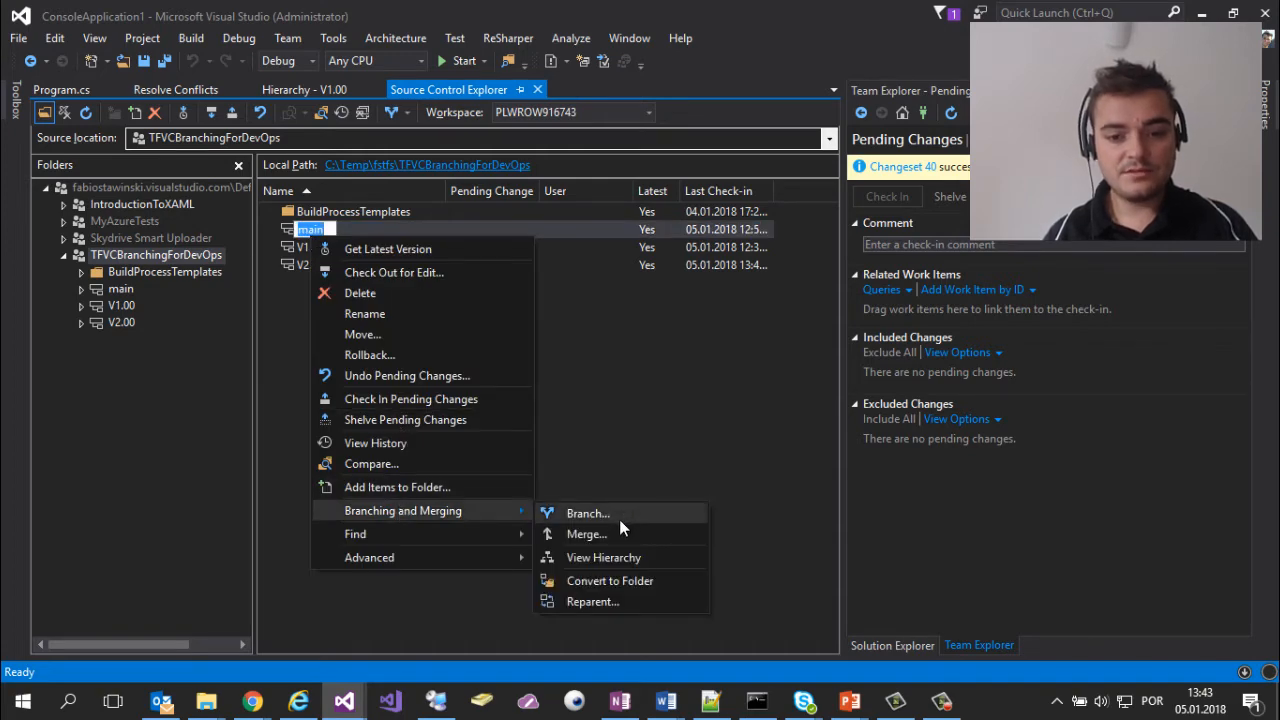
{"action": "left_click", "coordinate": [621, 516]}
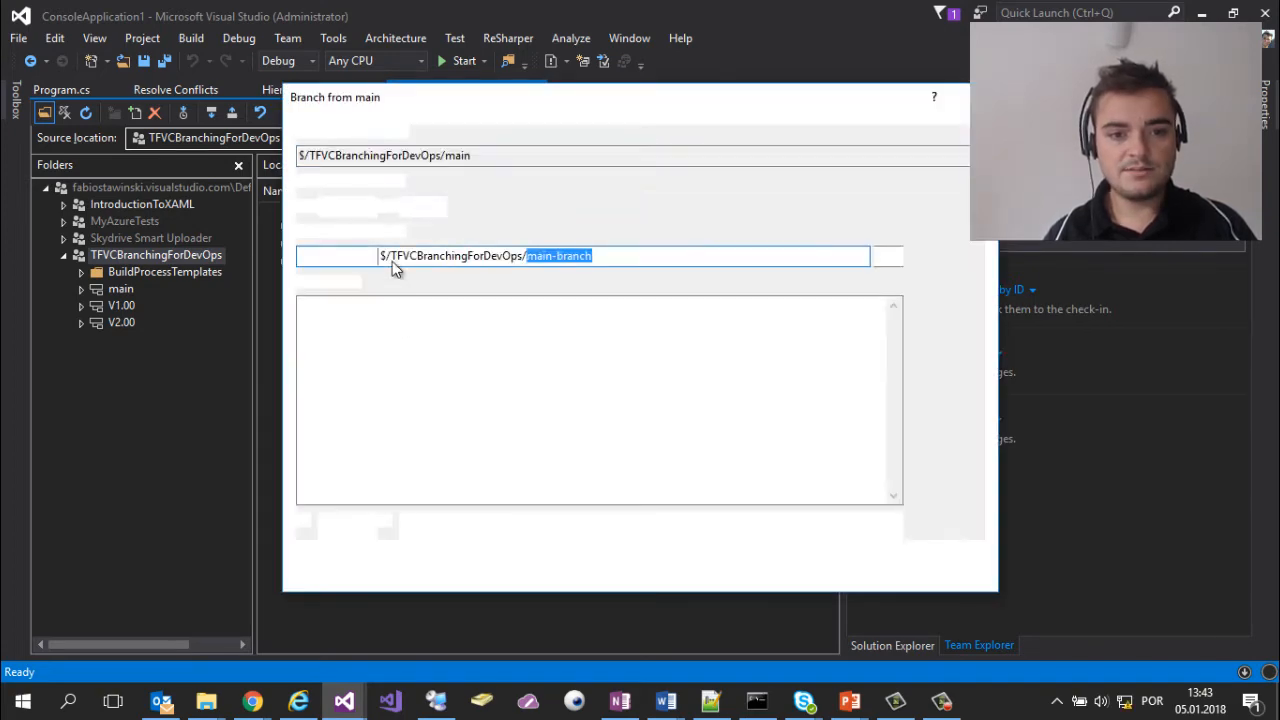
{"action": "type", "text": "fat"}
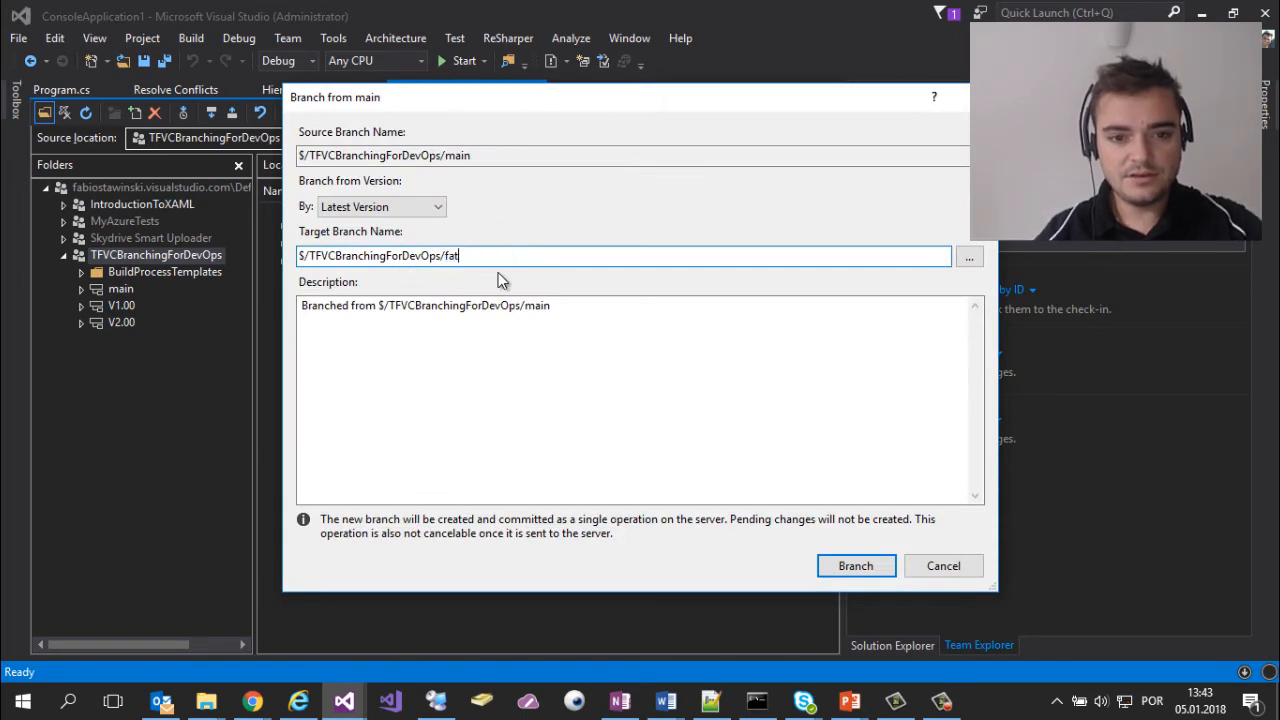
{"action": "key", "text": "BackSpace"}
{"action": "key", "text": "BackSpace"}
{"action": "type", "text": "eat"}
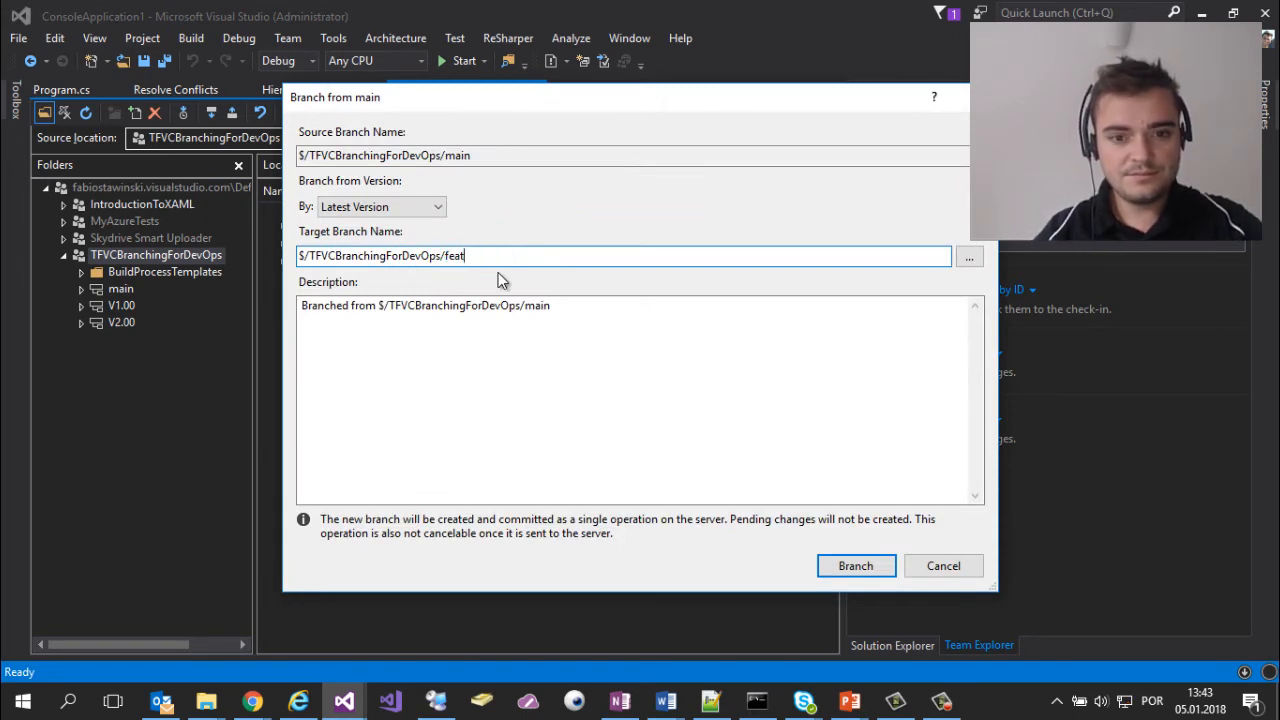
{"action": "type", "text": "ure"}
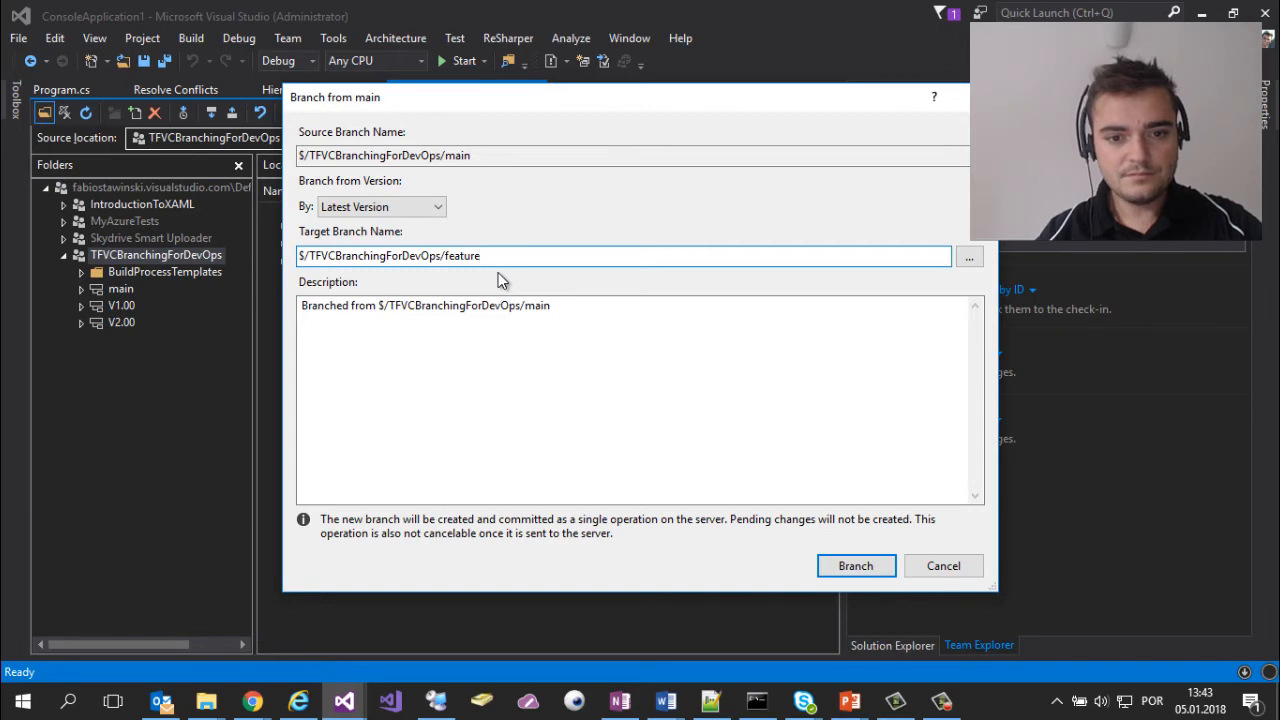
{"action": "type", "text": "2"}
{"action": "left_click", "coordinate": [848, 566]}
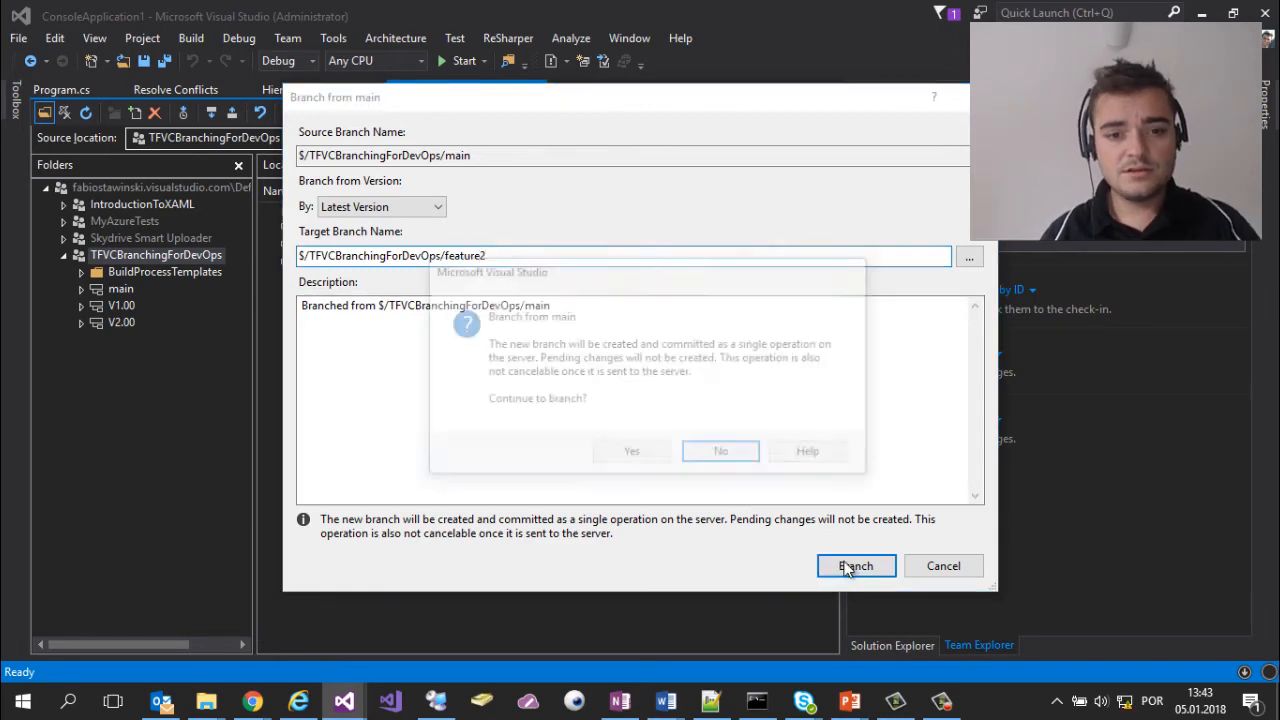
{"action": "left_click", "coordinate": [634, 451]}
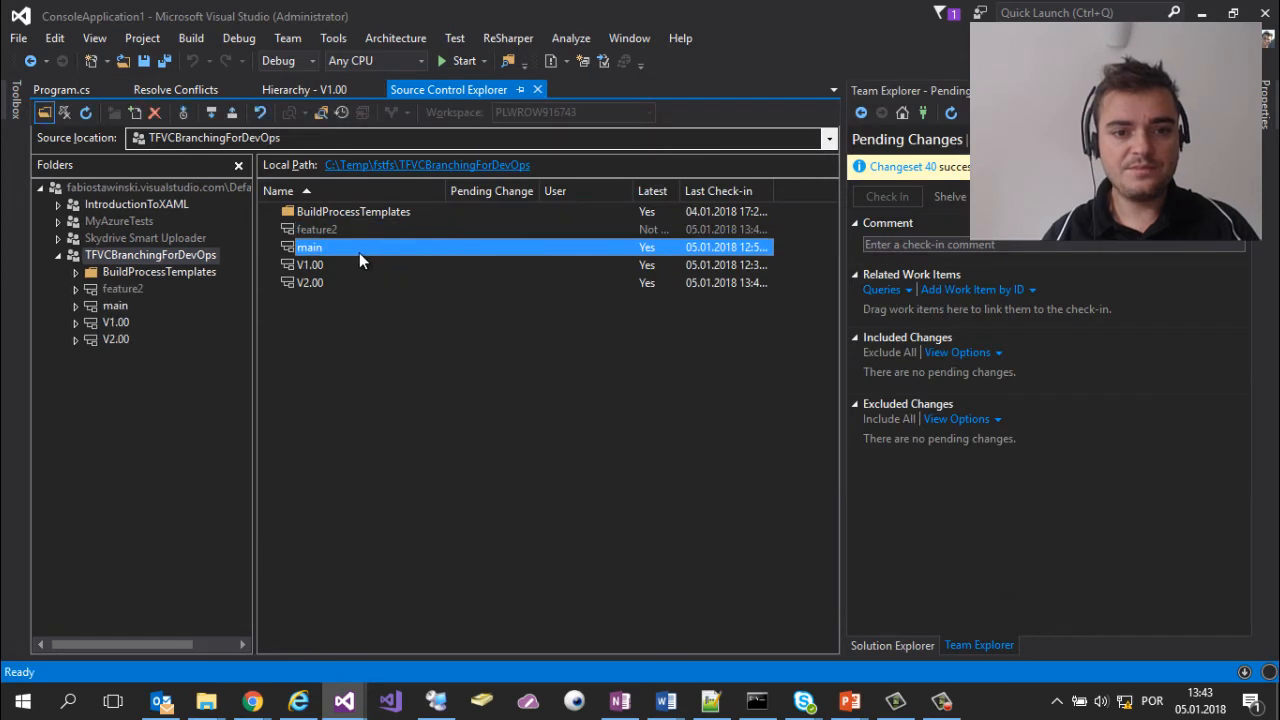
Get the latest version of the feature2 branch into the local workspace.
{"action": "left_click", "coordinate": [330, 230]}
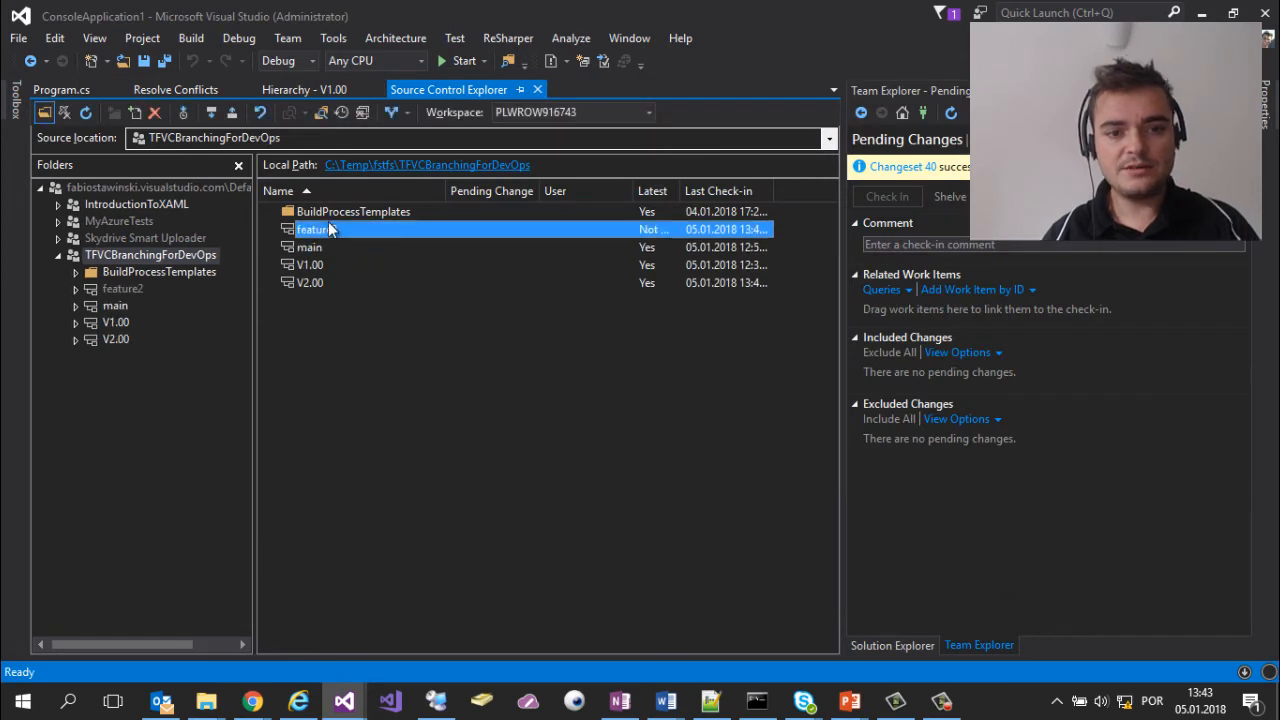
{"action": "right_click", "coordinate": [330, 230]}
{"action": "left_click", "coordinate": [425, 240]}
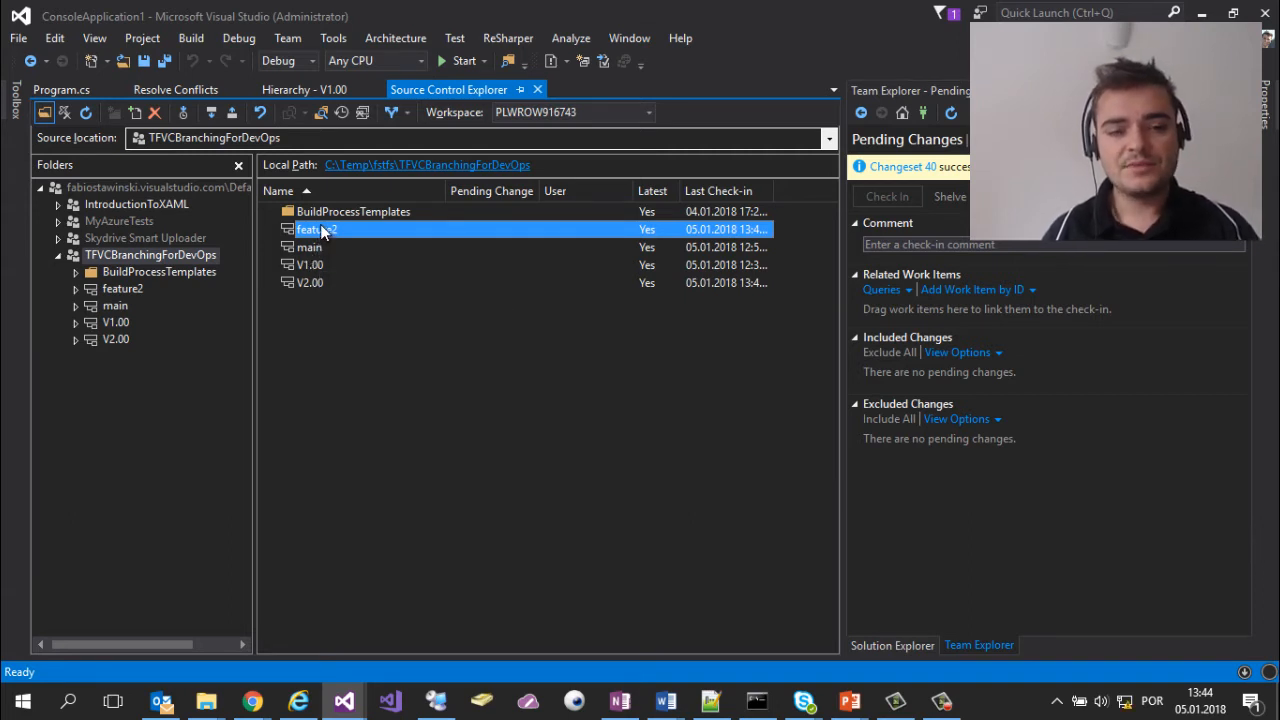
Open the ConsoleApplication1.sln solution from the feature2 branch's ConsoleApplication1 folder.
{"action": "double_click", "coordinate": [321, 228]}
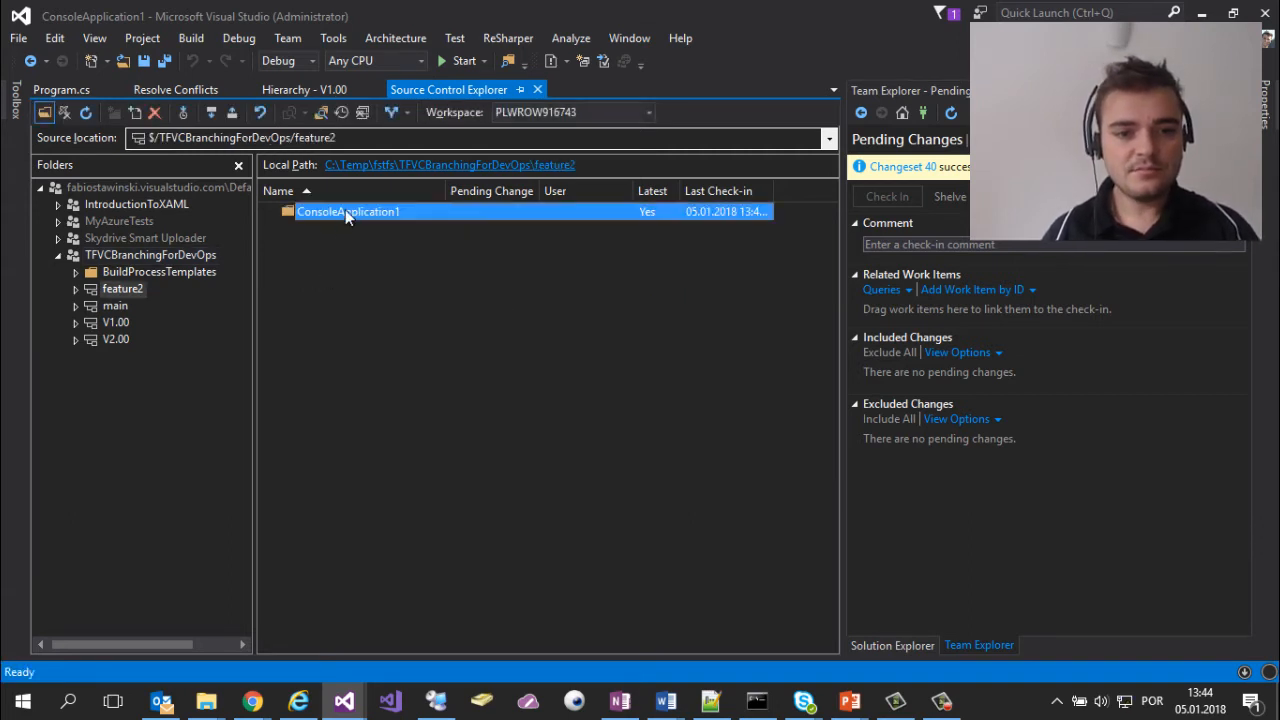
{"action": "double_click", "coordinate": [345, 210]}
{"action": "double_click", "coordinate": [343, 247]}
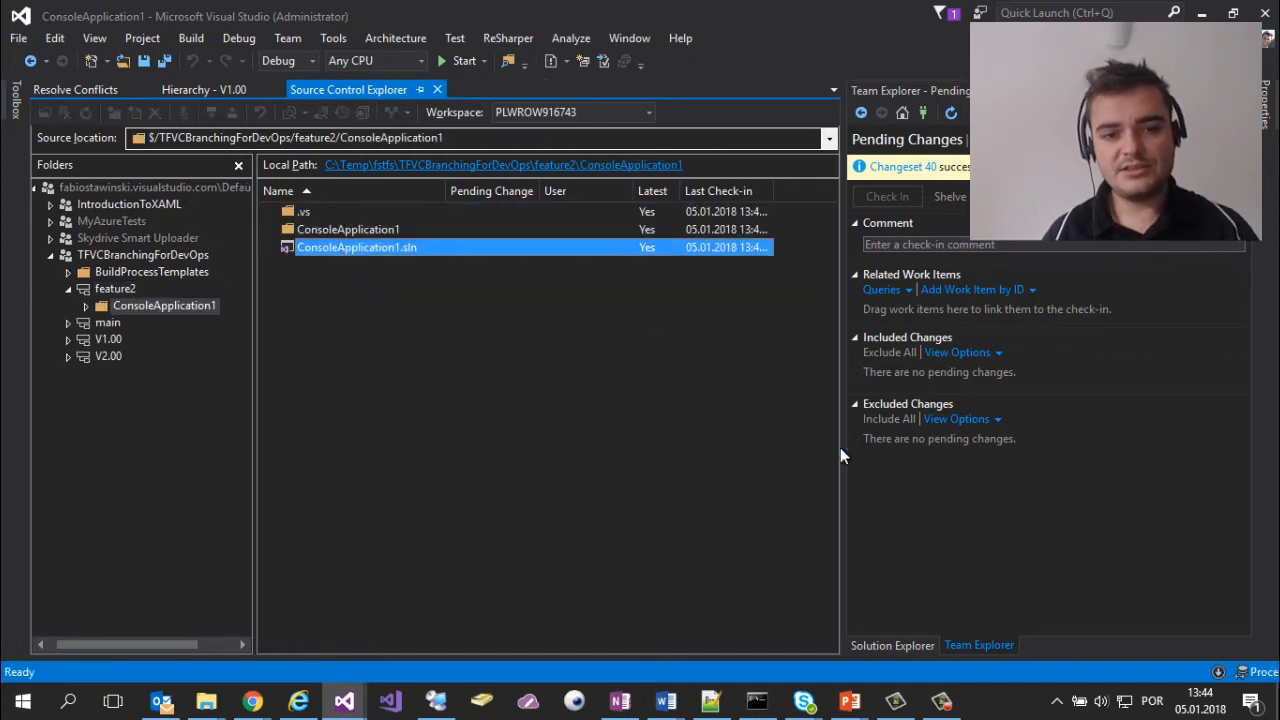
Open Program.cs of the feature2 solution and complete the empty comment below HOTFIX1 as "// One month".
{"action": "left_click", "coordinate": [899, 644]}
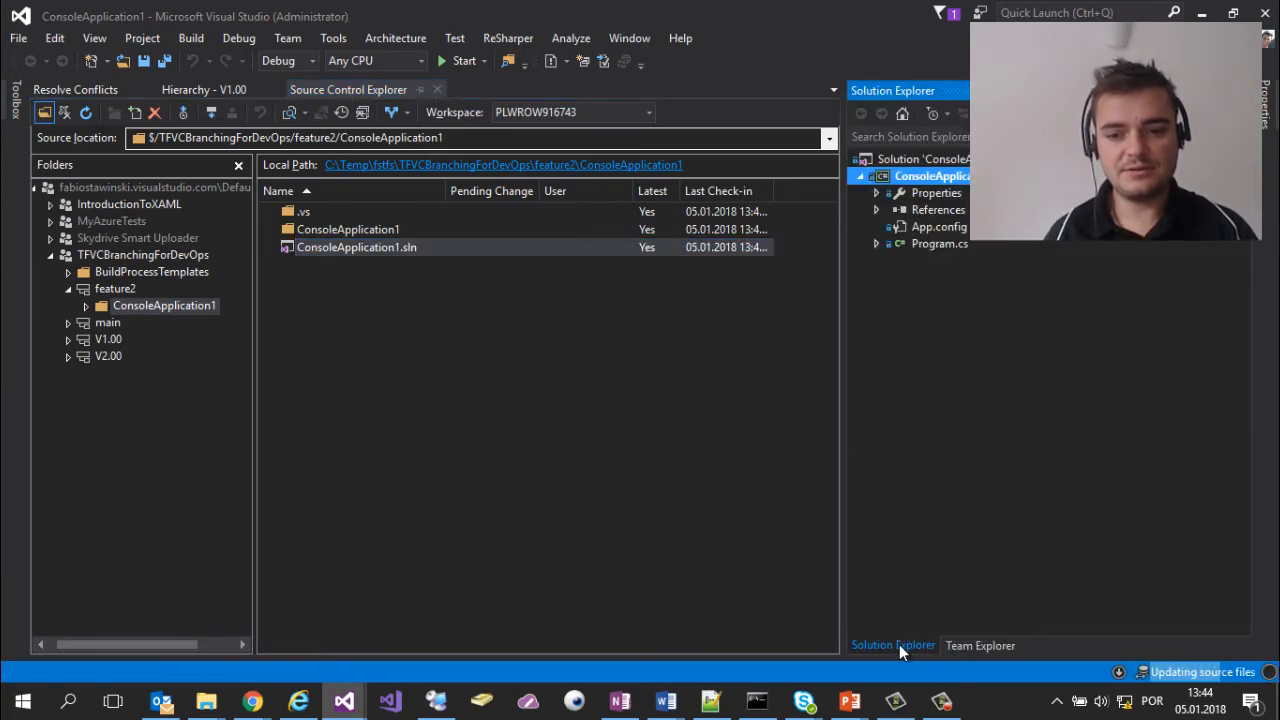
{"action": "double_click", "coordinate": [935, 245]}
{"action": "scroll", "coordinate": [548, 477], "scroll_direction": "down", "scroll_amount": 6}
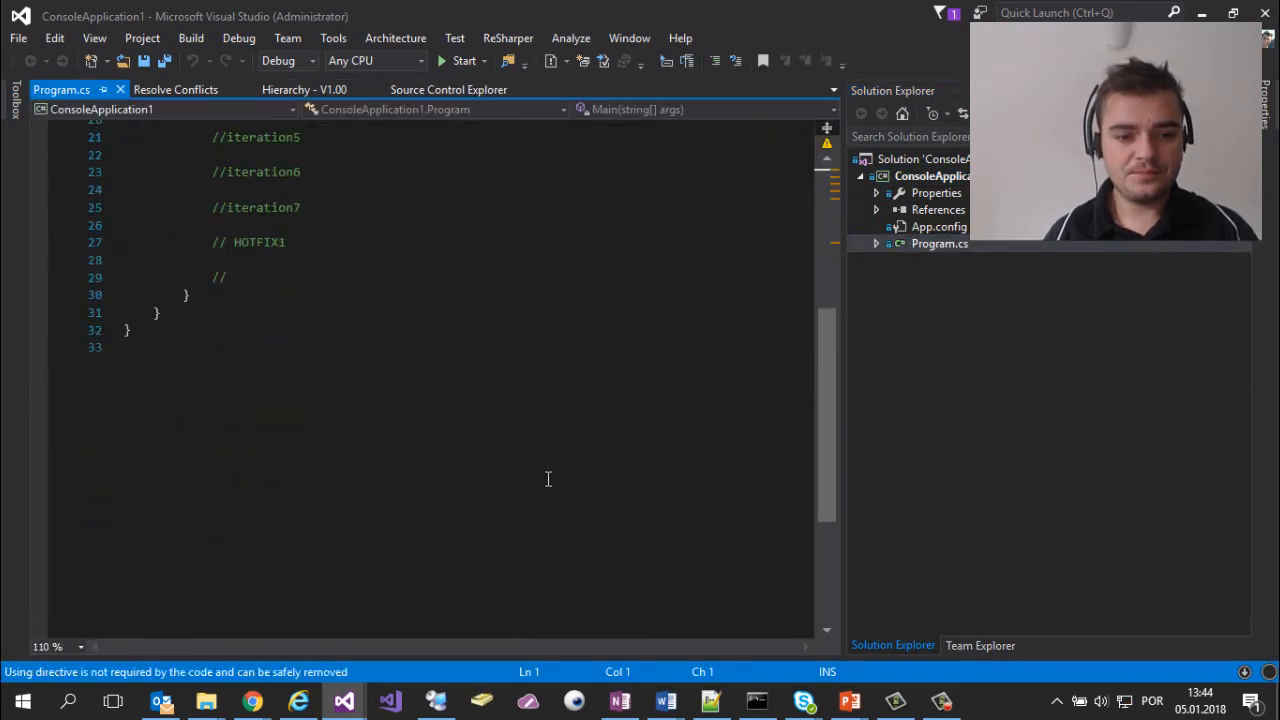
{"action": "scroll", "coordinate": [548, 478], "scroll_direction": "up", "scroll_amount": 2}
{"action": "left_click", "coordinate": [340, 407]}
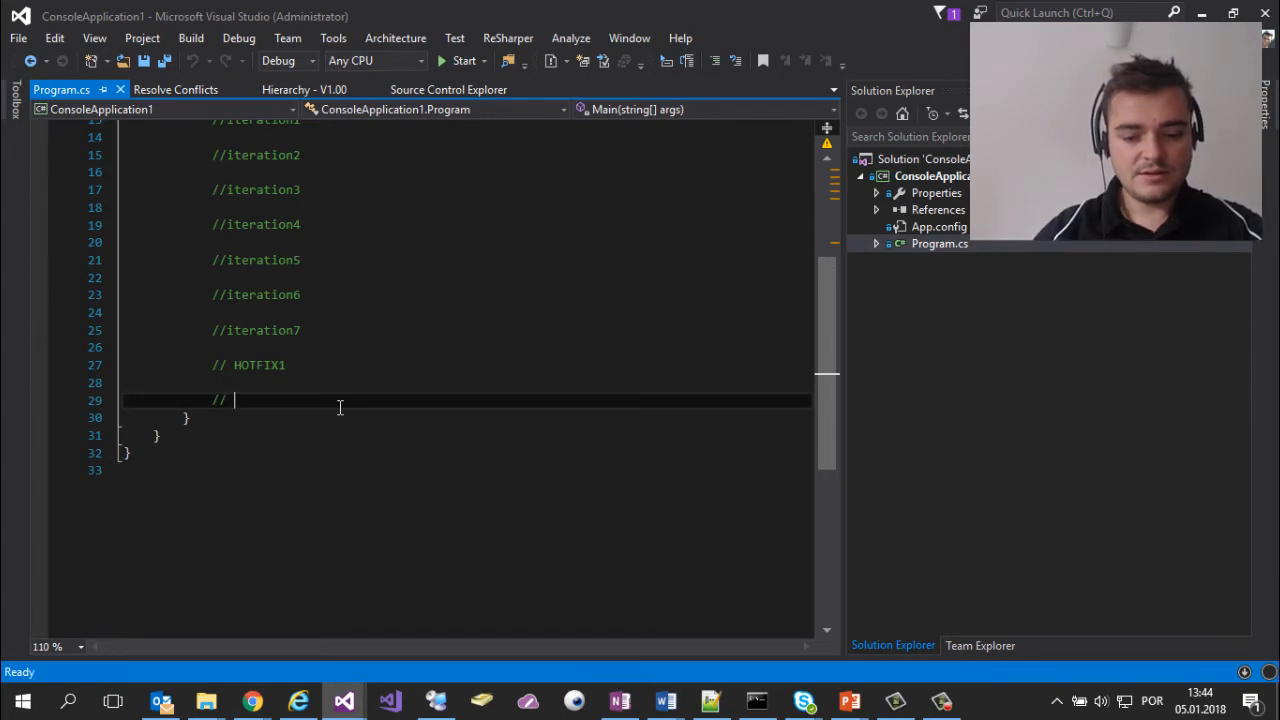
{"action": "type", "text": "One month"}
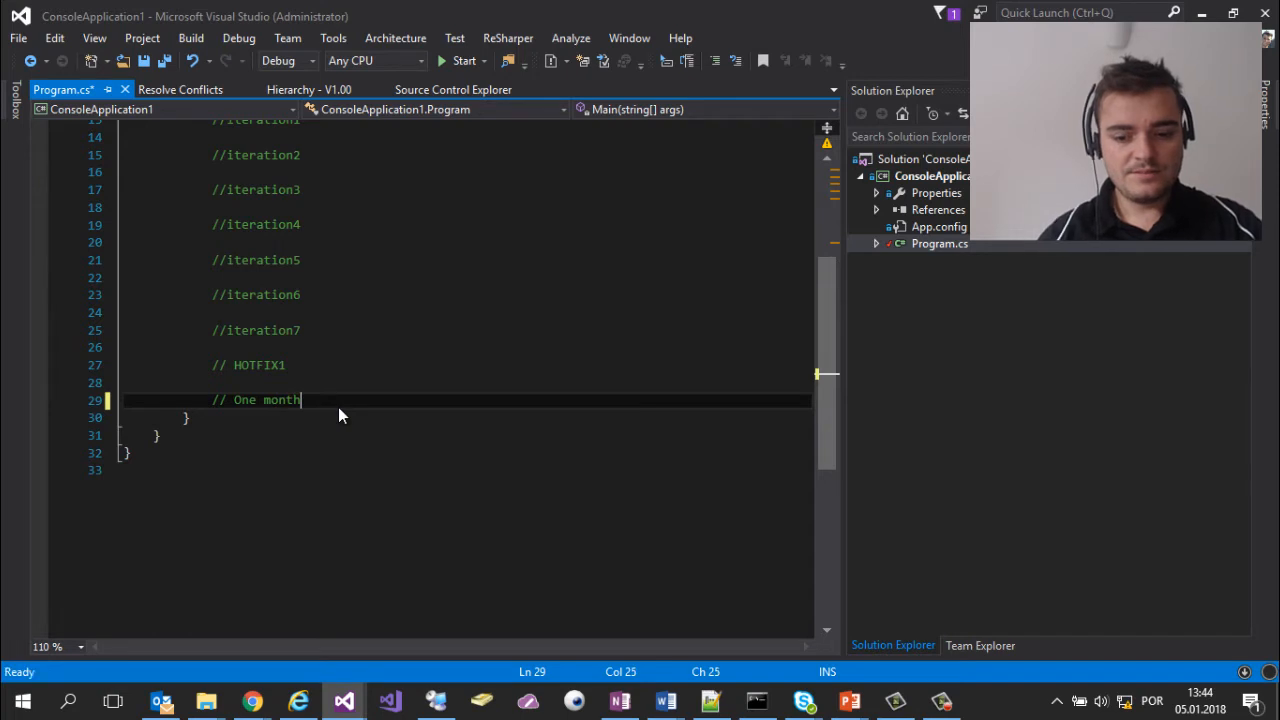
Duplicate the "// One month" comment repeatedly through line 42 of Program.cs and save the file.
{"action": "key", "text": "ctrl+shift+Left"}
{"action": "key", "text": "ctrl+shift+Left"}
{"action": "key", "text": "ctrl+shift+Left"}
{"action": "key", "text": "ctrl+c"}
{"action": "key", "text": "Right"}
{"action": "key", "text": "Return"}
{"action": "key", "text": "ctrl+v"}
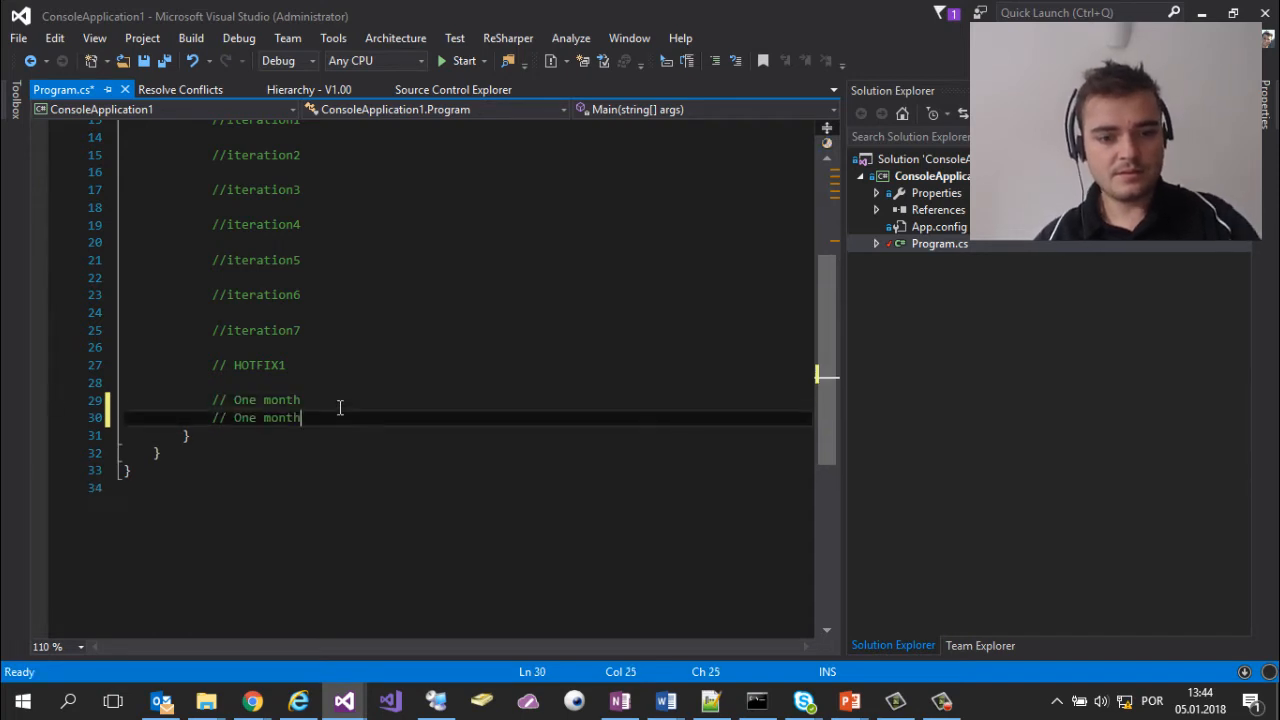
{"action": "key", "text": "Return"}
{"action": "key", "text": "ctrl+v"}
{"action": "key", "text": "Return"}
{"action": "key", "text": "ctrl+v"}
{"action": "key", "text": "Return"}
{"action": "key", "text": "ctrl+v"}
{"action": "key", "text": "Return"}
{"action": "key", "text": "ctrl+v"}
{"action": "key", "text": "ctrl+v"}
{"action": "key", "text": "Return"}
{"action": "key", "text": "ctrl+v"}
{"action": "key", "text": "Return"}
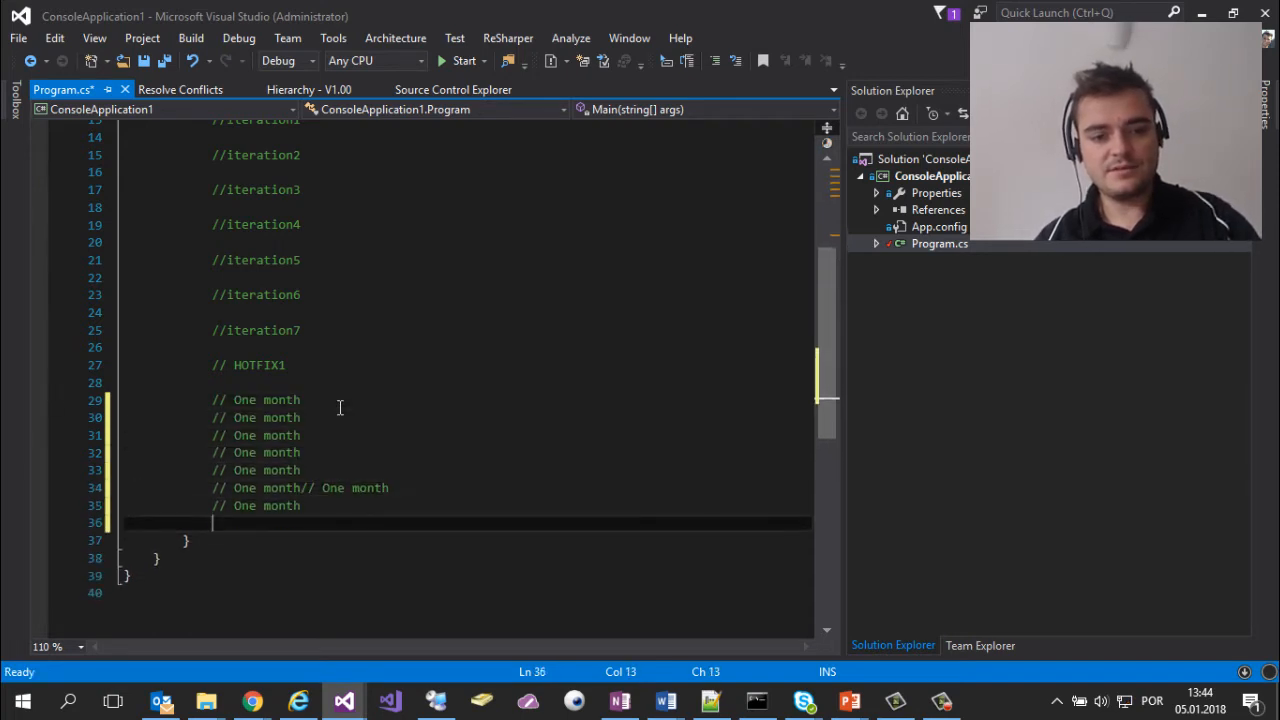
{"action": "key", "text": "ctrl+v"}
{"action": "key", "text": "ctrl+v"}
{"action": "key", "text": "Return"}
{"action": "type", "text": "// One month// One month // One month"}
{"action": "key", "text": "Return"}
{"action": "key", "text": "ctrl+v"}
{"action": "key", "text": "Return"}
{"action": "key", "text": "ctrl+v"}
{"action": "key", "text": "Return"}
{"action": "key", "text": "ctrl+v"}
{"action": "key", "text": "Return"}
{"action": "key", "text": "ctrl+v"}
{"action": "key", "text": "Return"}
{"action": "key", "text": "ctrl+v"}
{"action": "key", "text": "ctrl+v"}
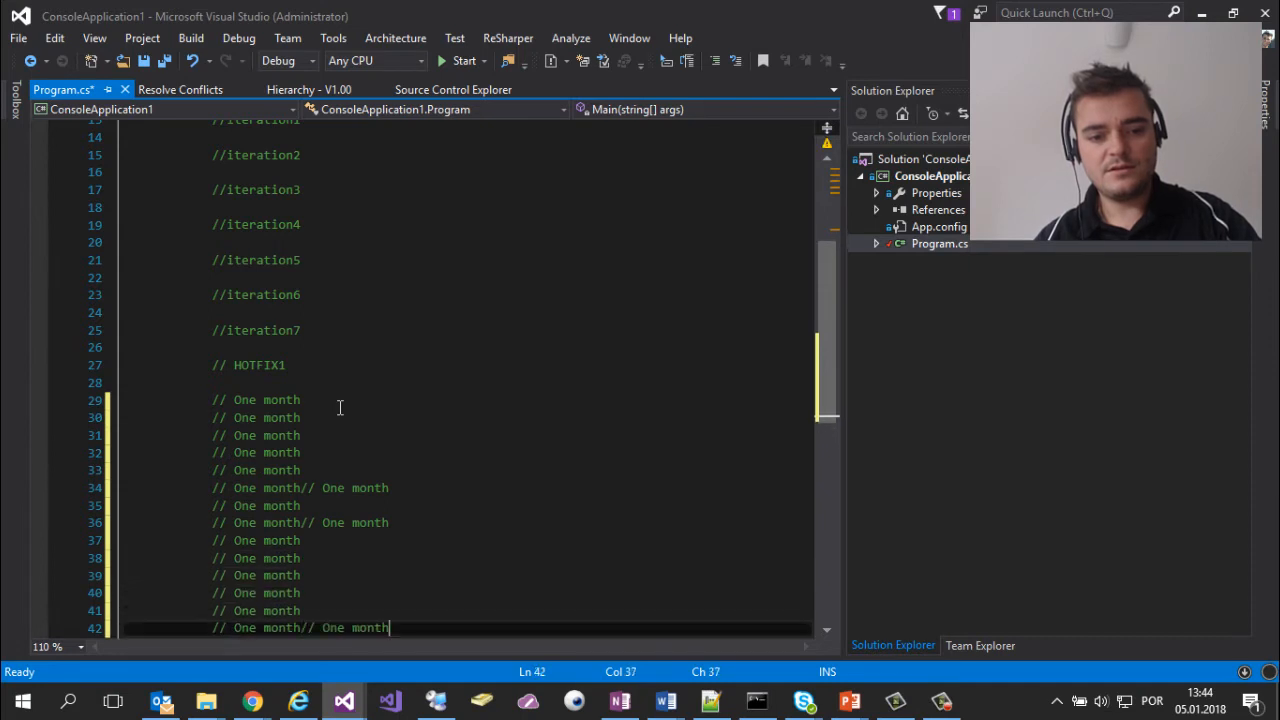
{"action": "key", "text": "ctrl+s"}
Compare the existing iteration and HOTFIX1 comments with the added "// One month" lines in Program.cs.
{"action": "left_click_drag", "start_coordinate": [290, 362], "coordinate": [166, 350]}
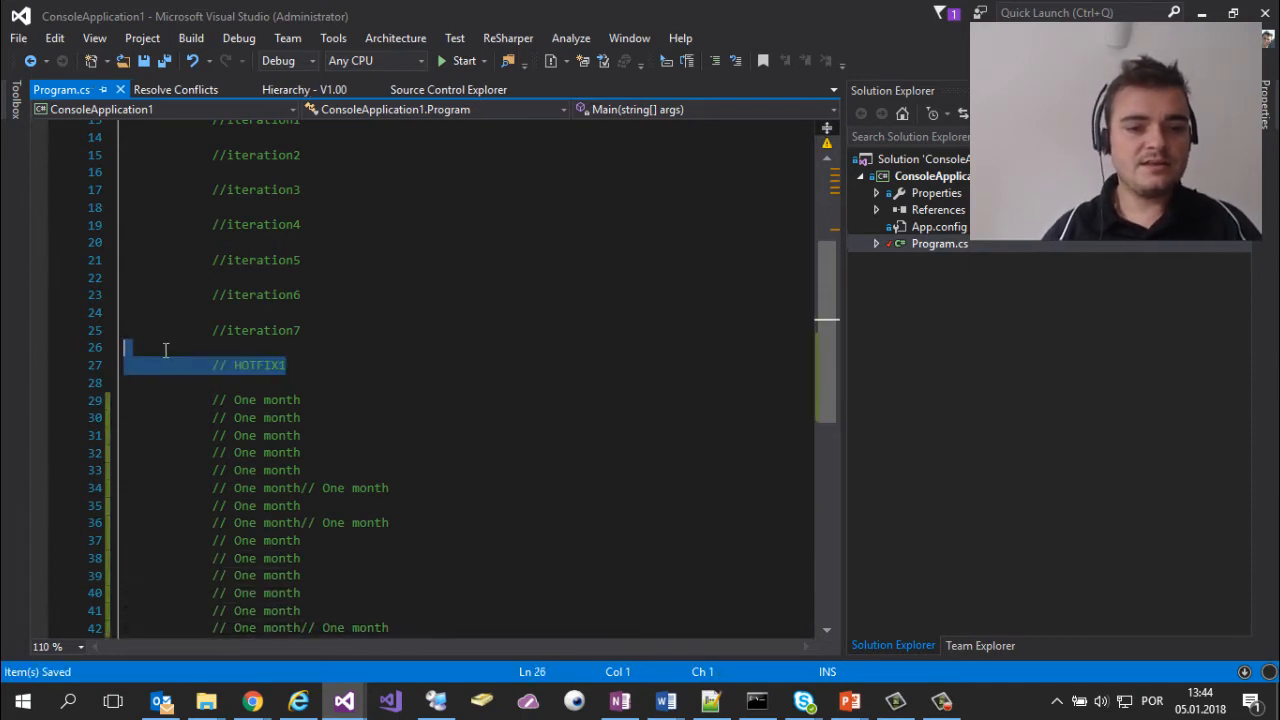
{"action": "left_click", "coordinate": [335, 328]}
{"action": "left_click_drag", "start_coordinate": [312, 383], "coordinate": [220, 260]}
{"action": "left_click", "coordinate": [298, 366]}
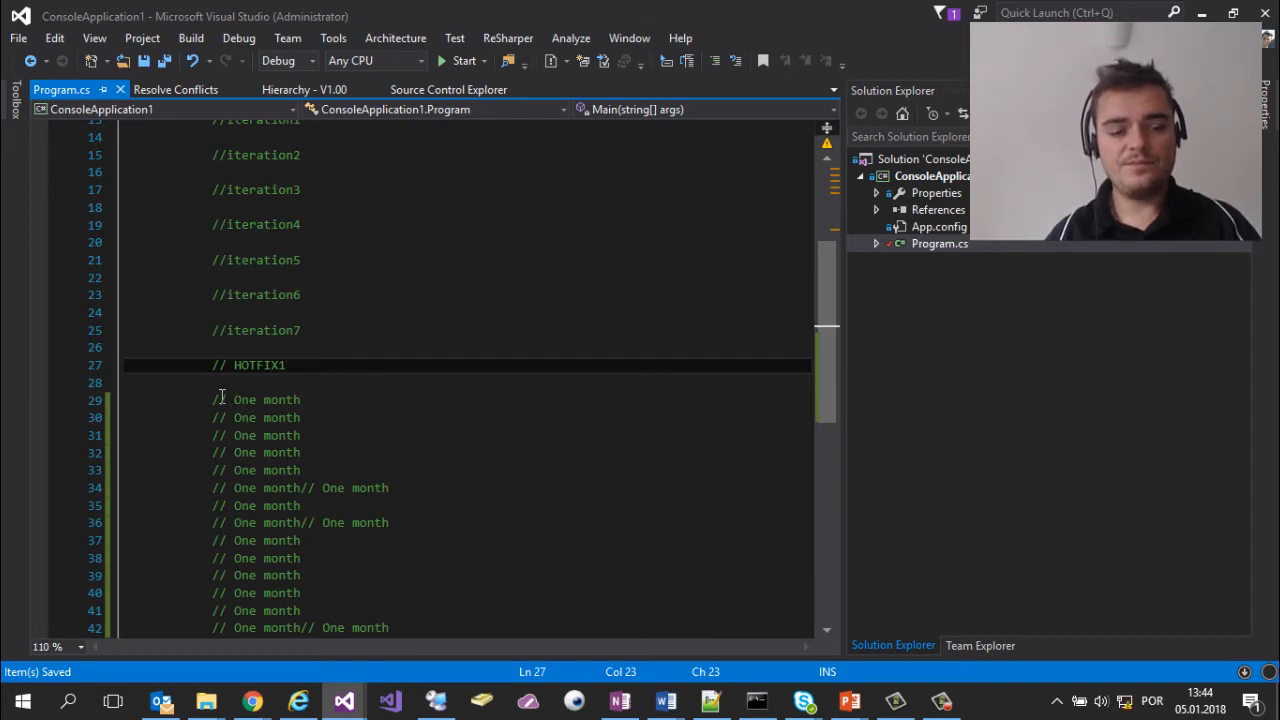
{"action": "left_click_drag", "start_coordinate": [212, 400], "coordinate": [344, 404]}
{"action": "left_click", "coordinate": [300, 366]}
{"action": "key", "text": "shift+Home"}
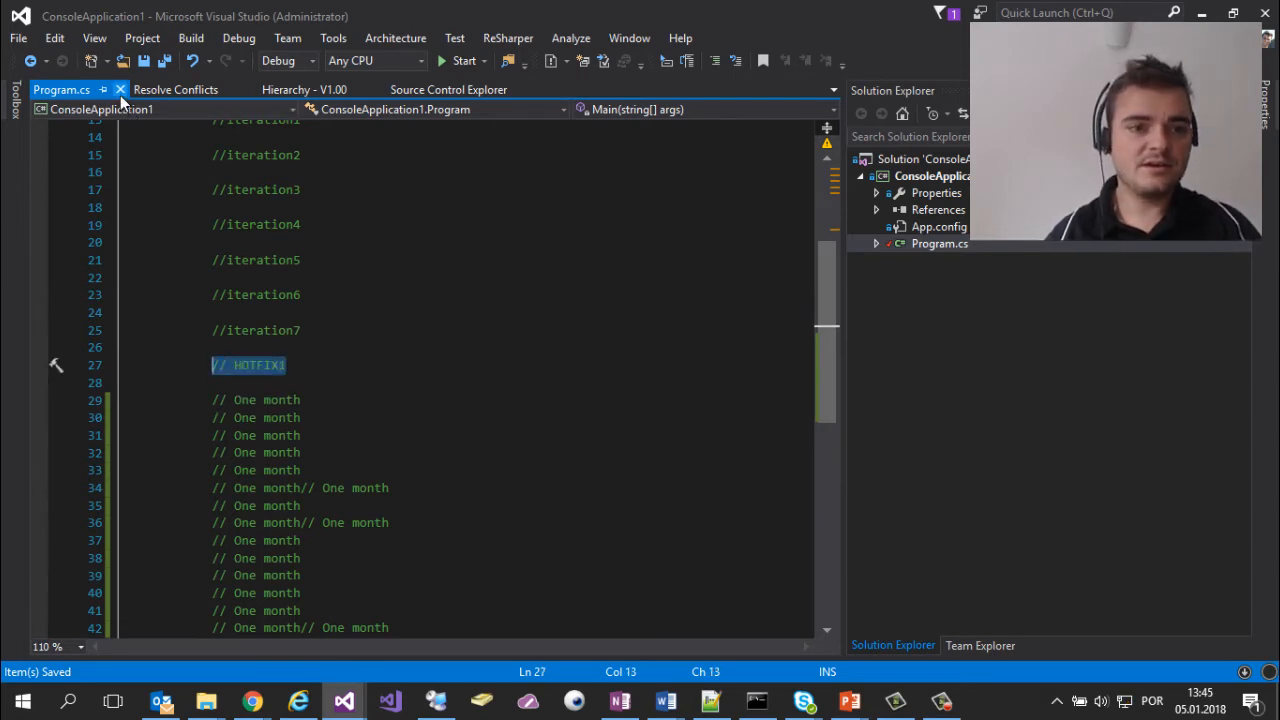
Check in the pending Program.cs change from the feature2 solution.
{"action": "left_click", "coordinate": [907, 166]}
{"action": "right_click", "coordinate": [907, 166]}
{"action": "left_click", "coordinate": [973, 441]}
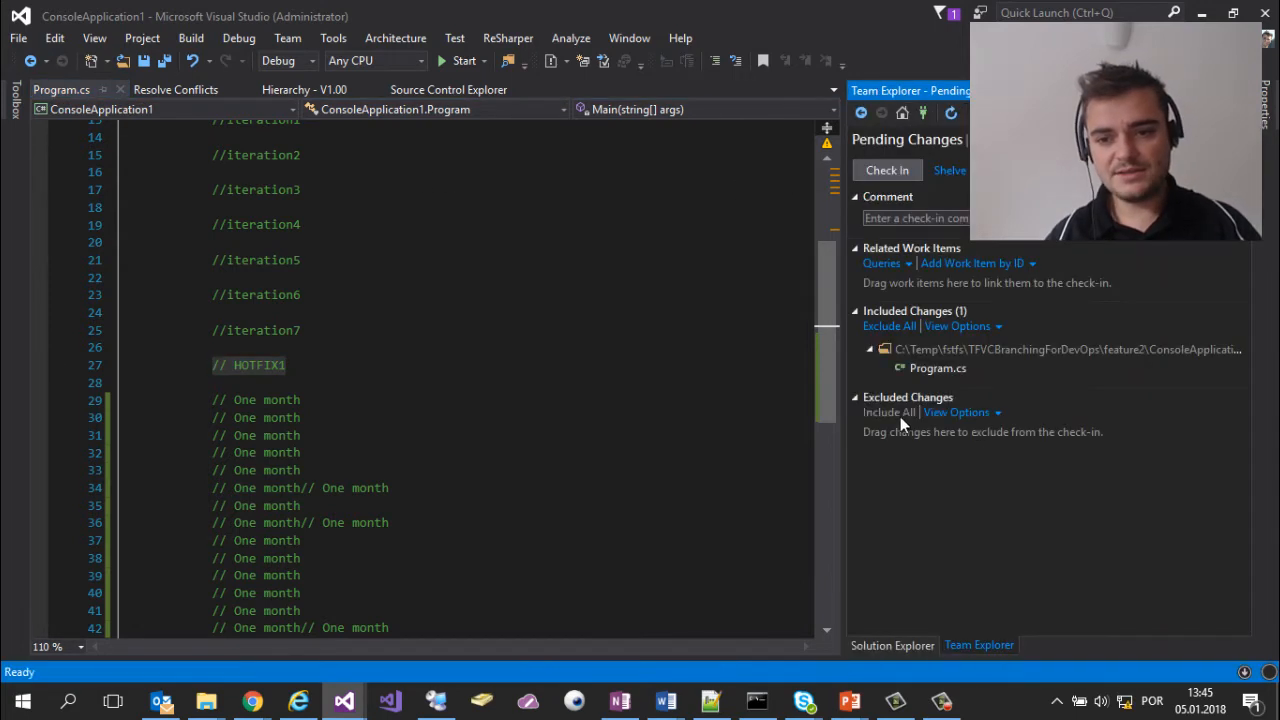
{"action": "left_click", "coordinate": [895, 171]}
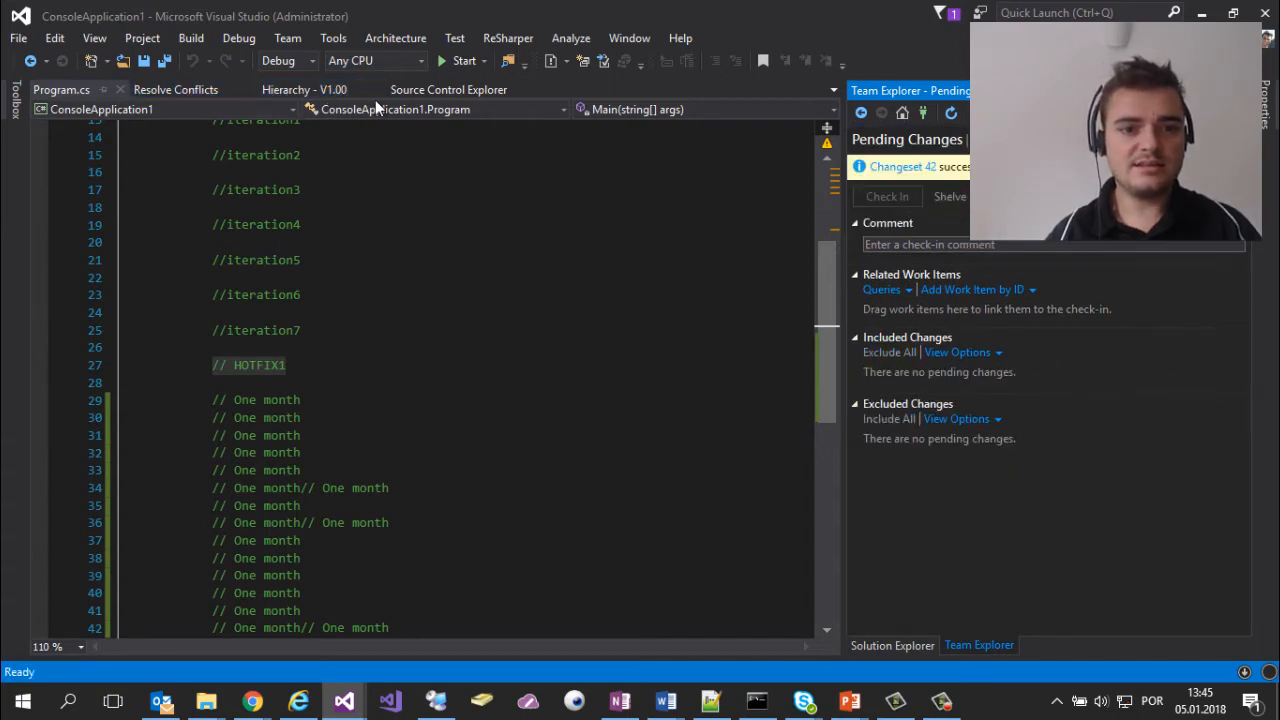
Return to Source Control Explorer and open the ConsoleApplication1 folder under the main branch.
{"action": "left_click", "coordinate": [455, 93]}
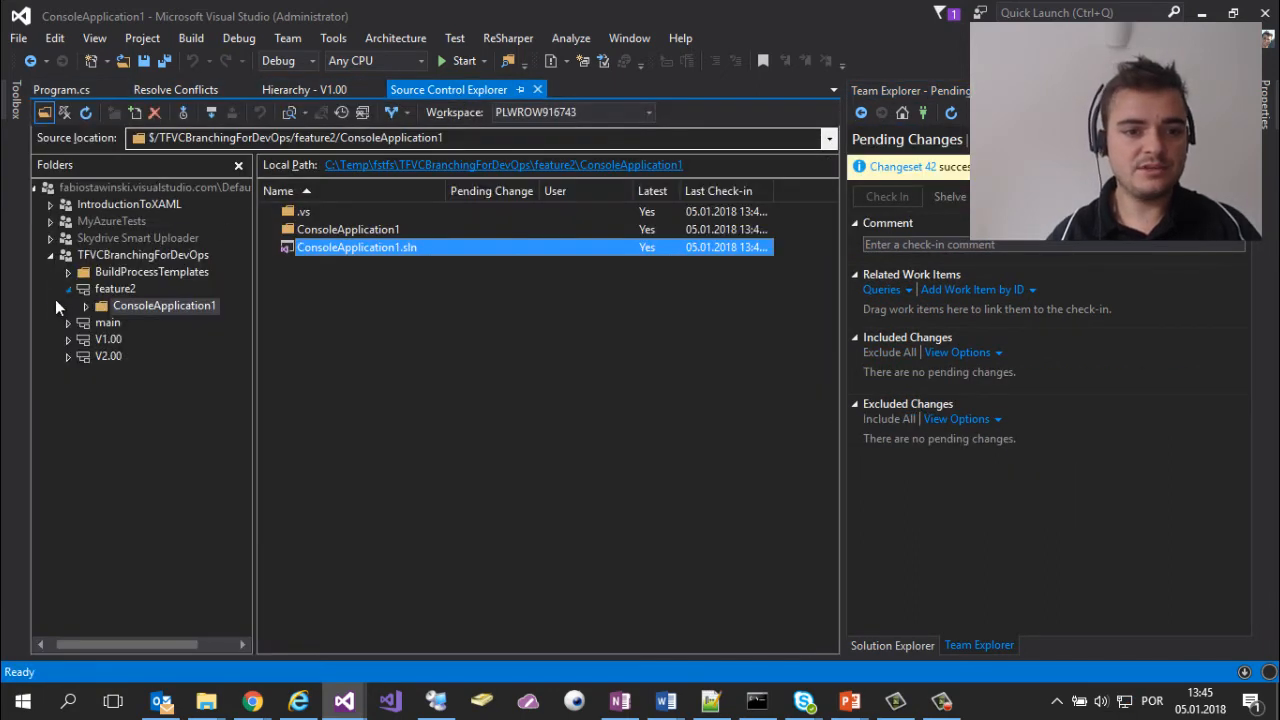
{"action": "left_click", "coordinate": [66, 323]}
{"action": "left_click", "coordinate": [107, 341]}
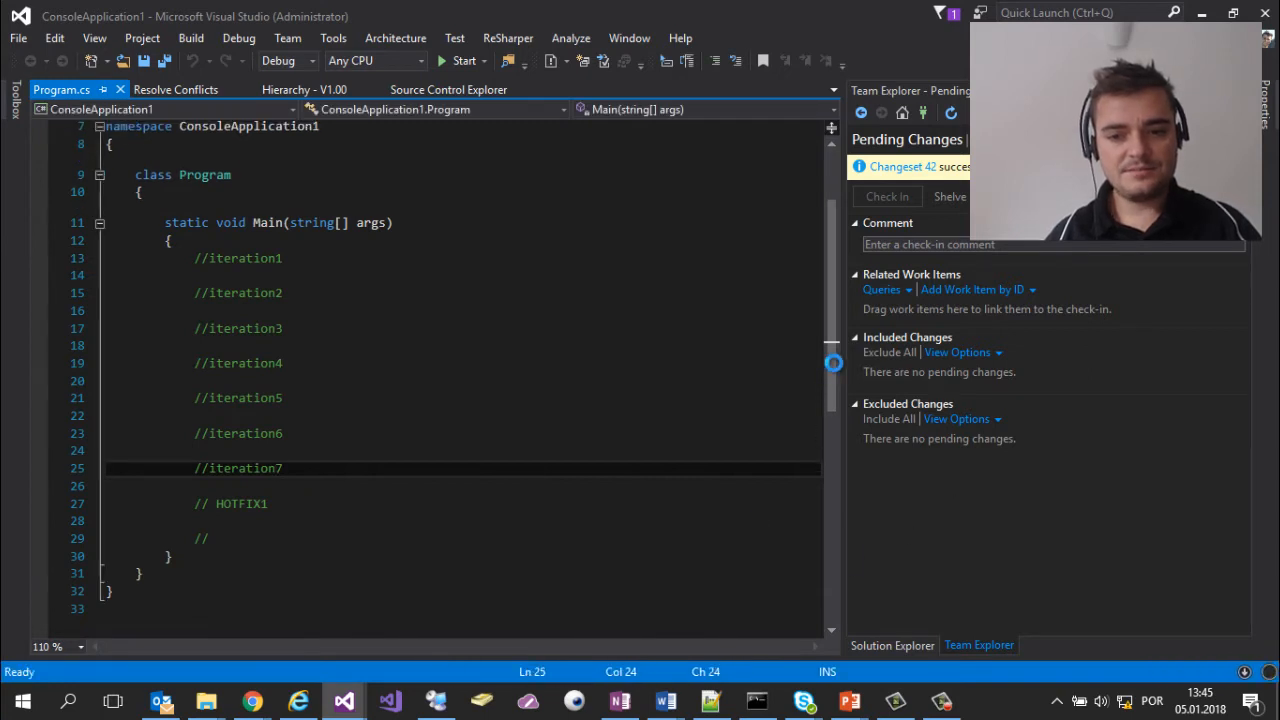
Copy the "//iteration7" comment and complete the empty comment on line 29 of Program.cs as "//iteration8".
{"action": "left_click", "coordinate": [245, 537]}
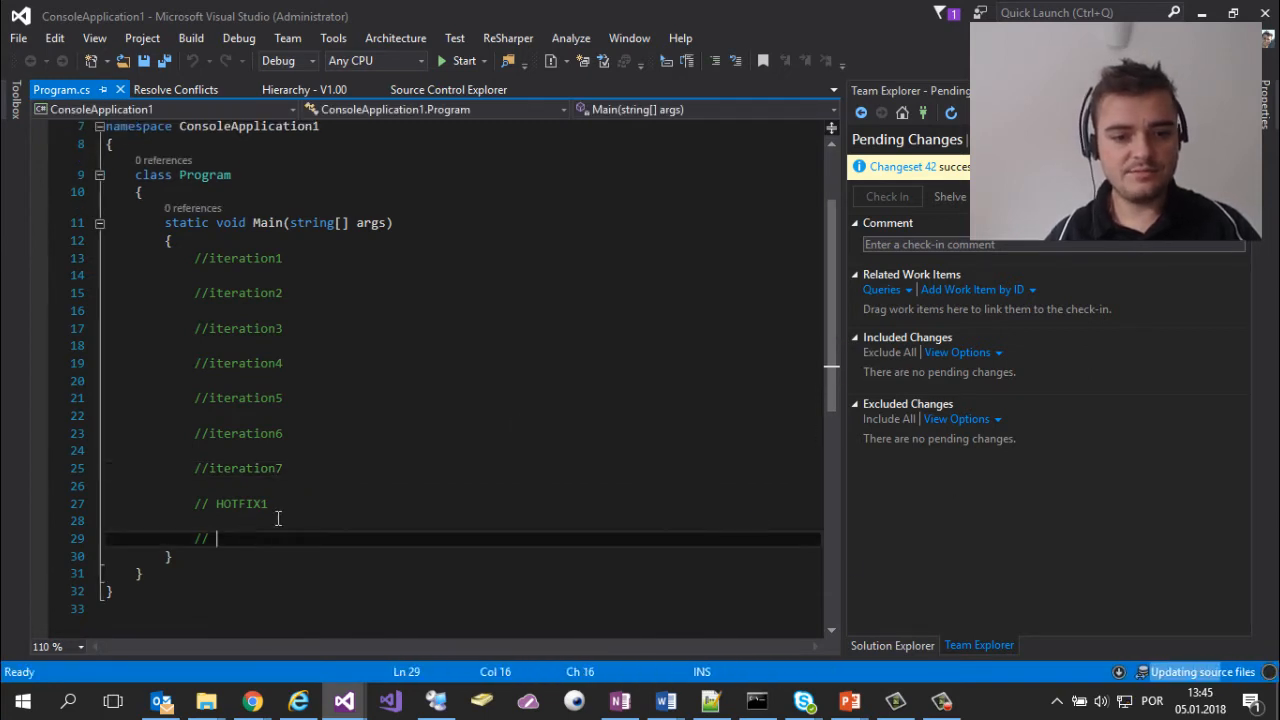
{"action": "left_click_drag", "start_coordinate": [302, 468], "coordinate": [197, 473]}
{"action": "key", "text": "ctrl+c"}
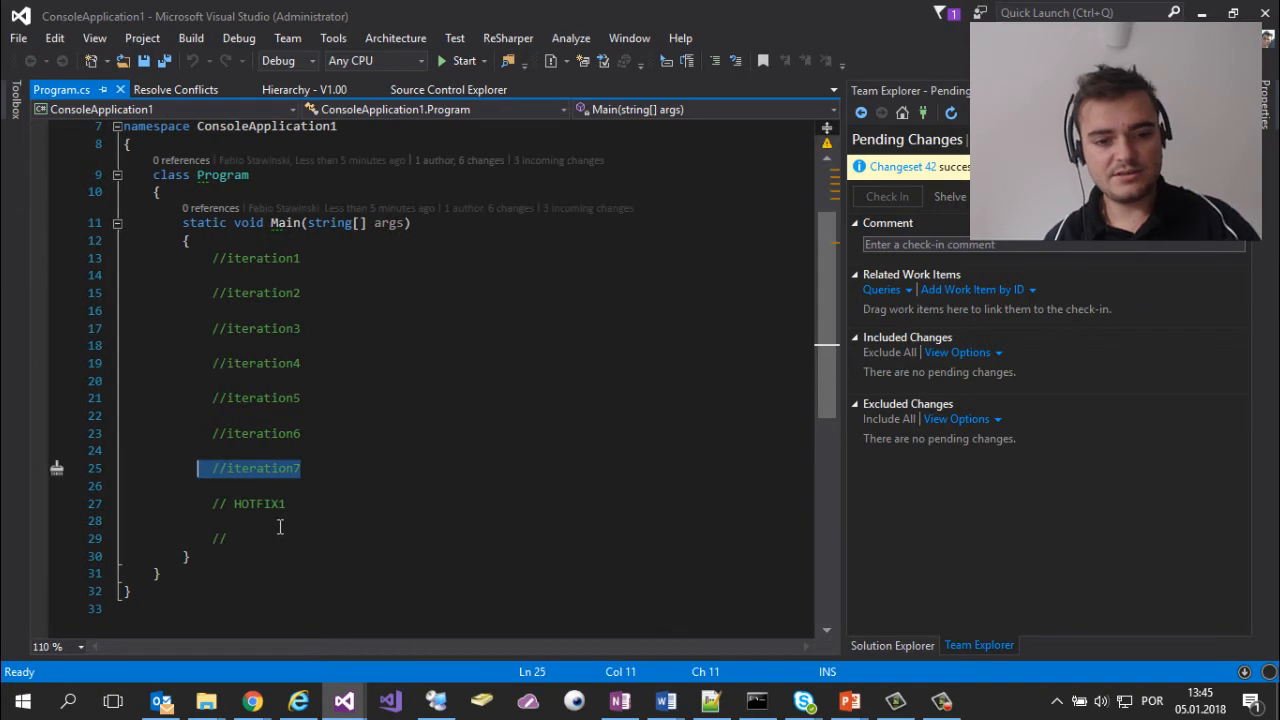
{"action": "key", "text": "Down"}
{"action": "key", "text": "Down"}
{"action": "key", "text": "Down"}
{"action": "key", "text": "Down"}
{"action": "key", "text": "shift+Right"}
{"action": "key", "text": "shift+Right"}
{"action": "key", "text": "shift+Right"}
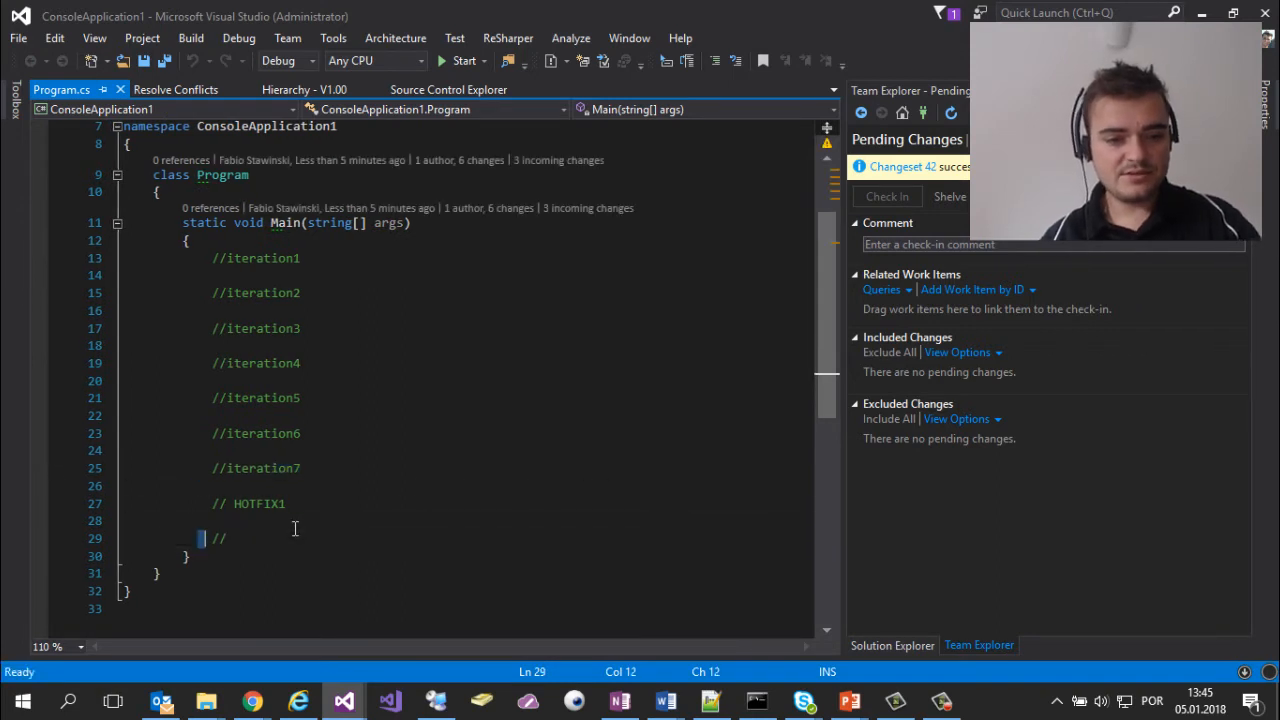
{"action": "key", "text": "Right"}
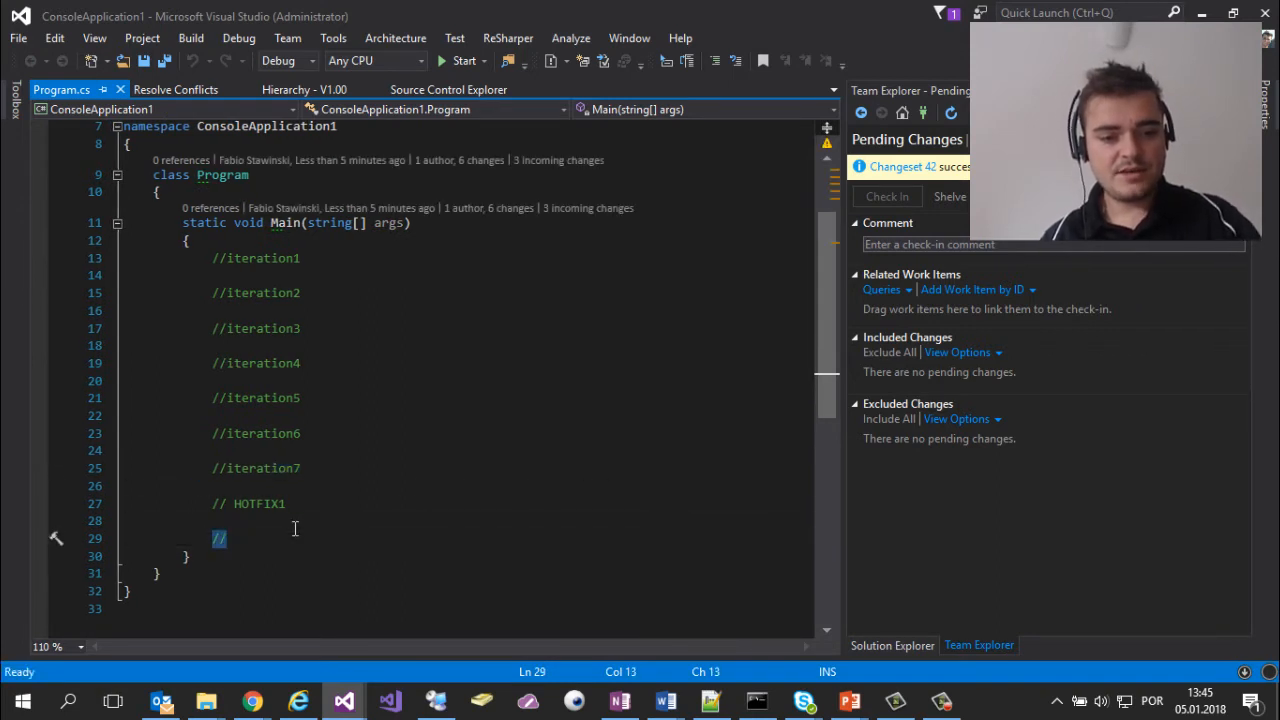
{"action": "type", "text": "iteration8"}
{"action": "key", "text": "Return"}
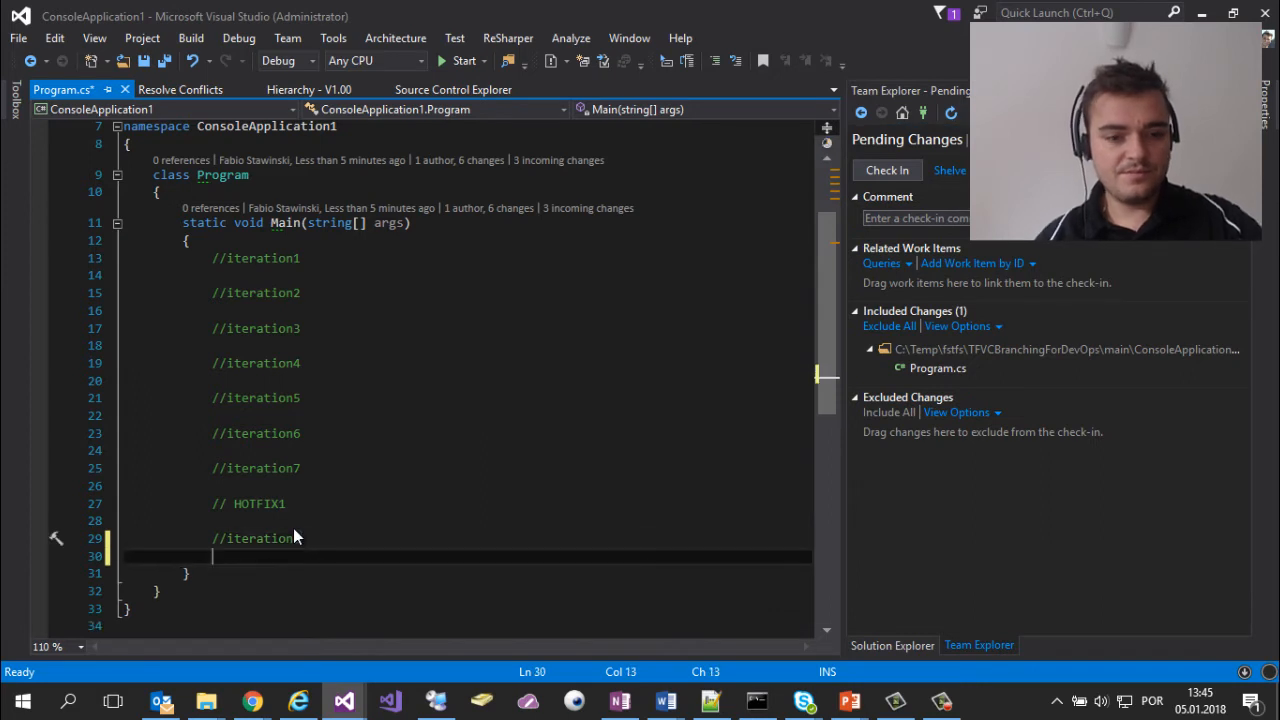
Paste the copied comment on line 31 of Program.cs and change it to "//iteration9".
{"action": "key", "text": "Return"}
{"action": "key", "text": "ctrl+v"}
{"action": "key", "text": "shift+Left"}
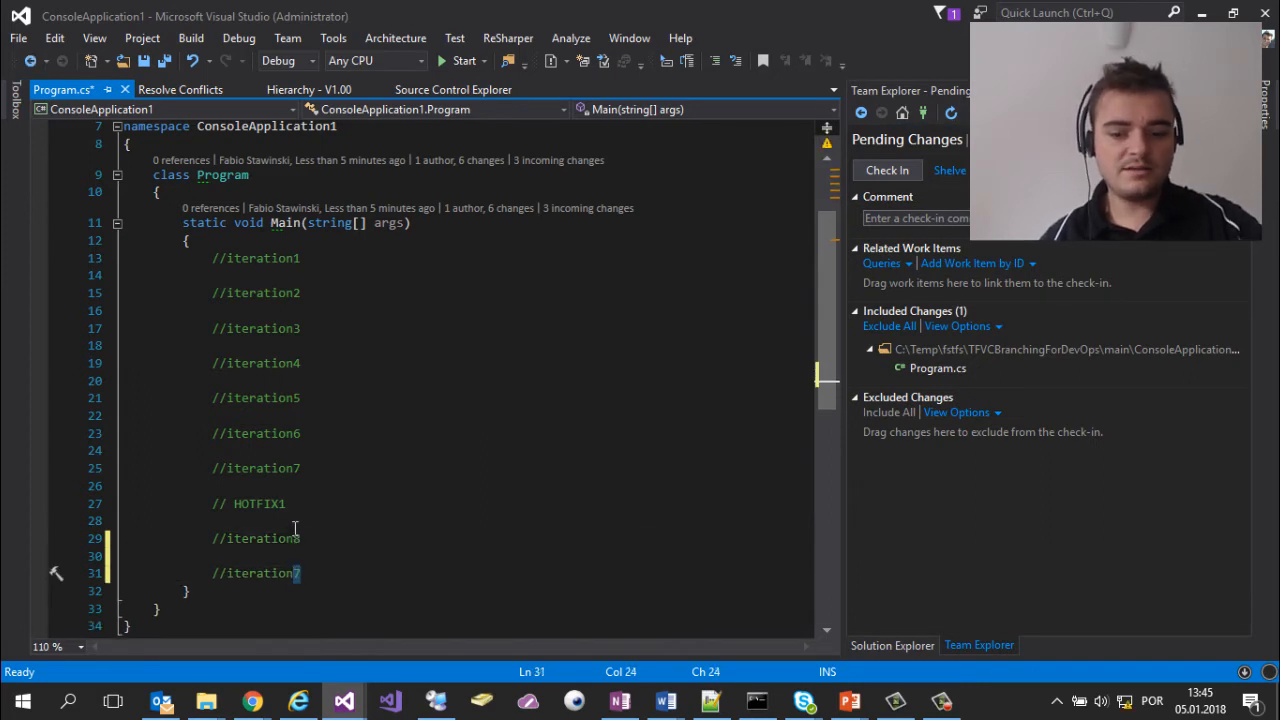
{"action": "type", "text": "9"}
{"action": "key", "text": "Return"}
{"action": "key", "text": "Return"}
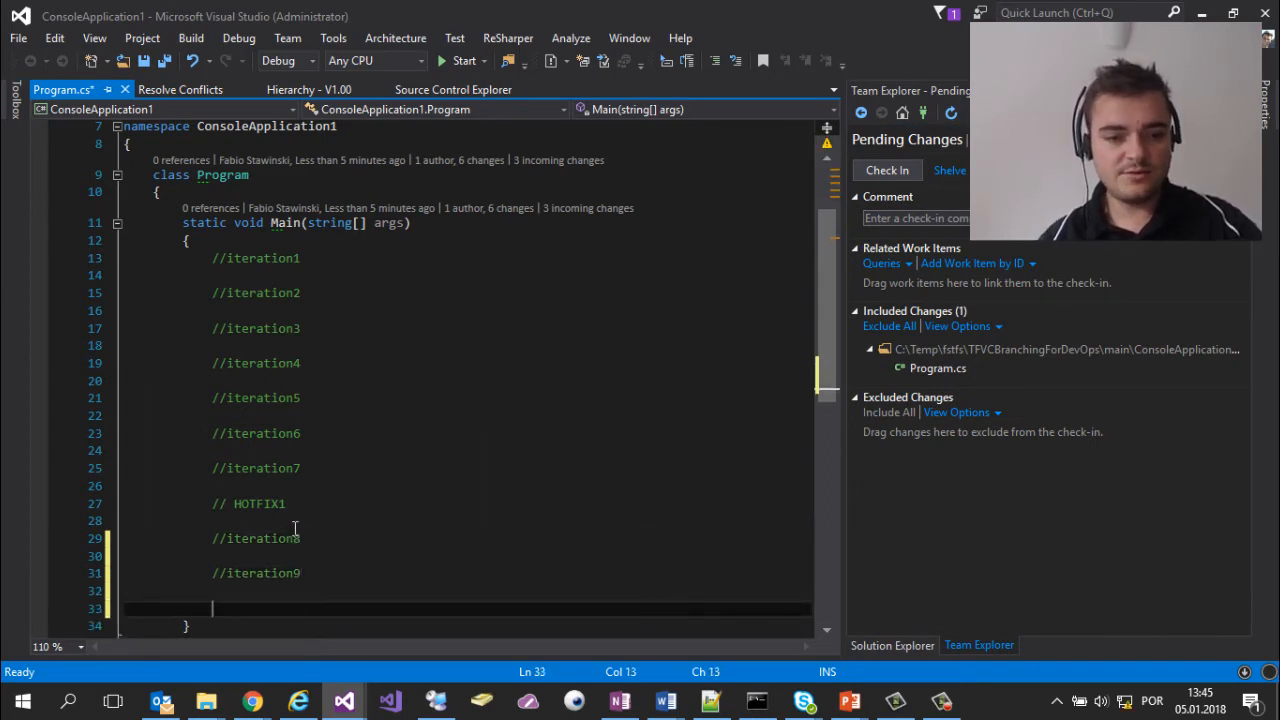
Add the comments "//iteration10" and "//iteration11" on lines 33 and 35, and save Program.cs.
{"action": "key", "text": "ctrl+v"}
{"action": "key", "text": "shift+Left"}
{"action": "type", "text": "10"}
{"action": "key", "text": "Return"}
{"action": "key", "text": "Return"}
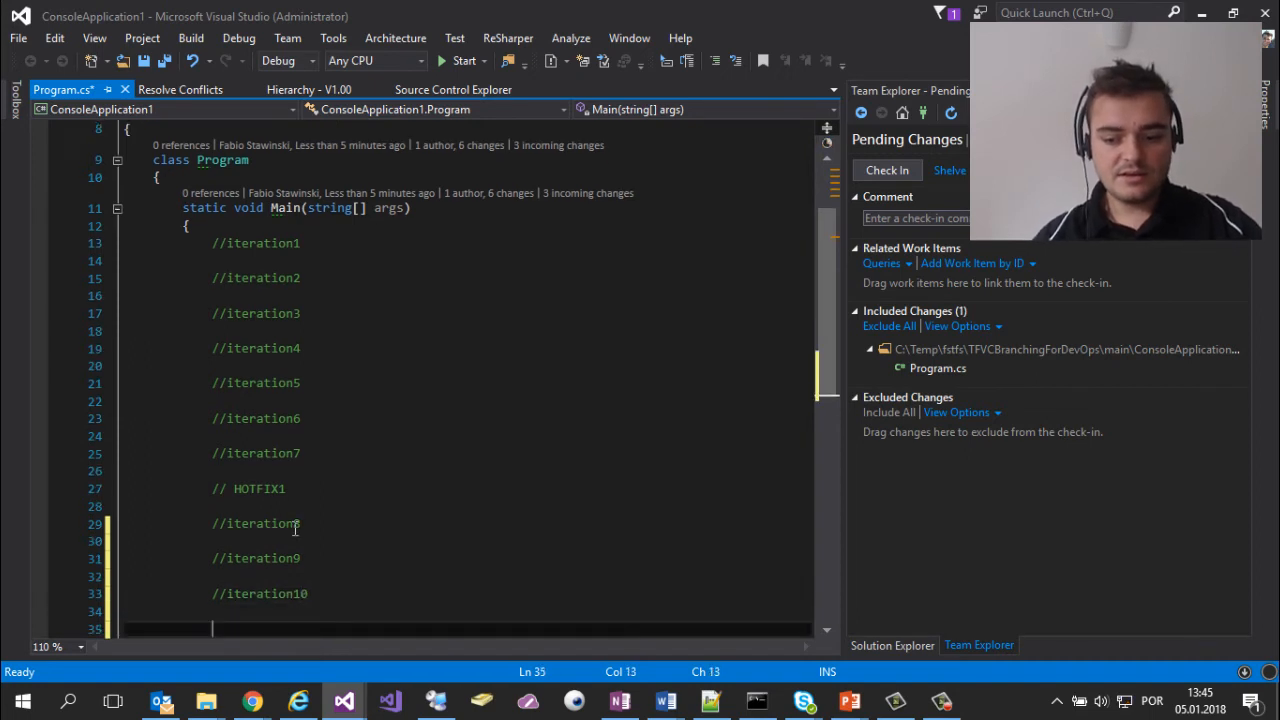
{"action": "key", "text": "ctrl+v"}
{"action": "key", "text": "shift+Left"}
{"action": "type", "text": "11"}
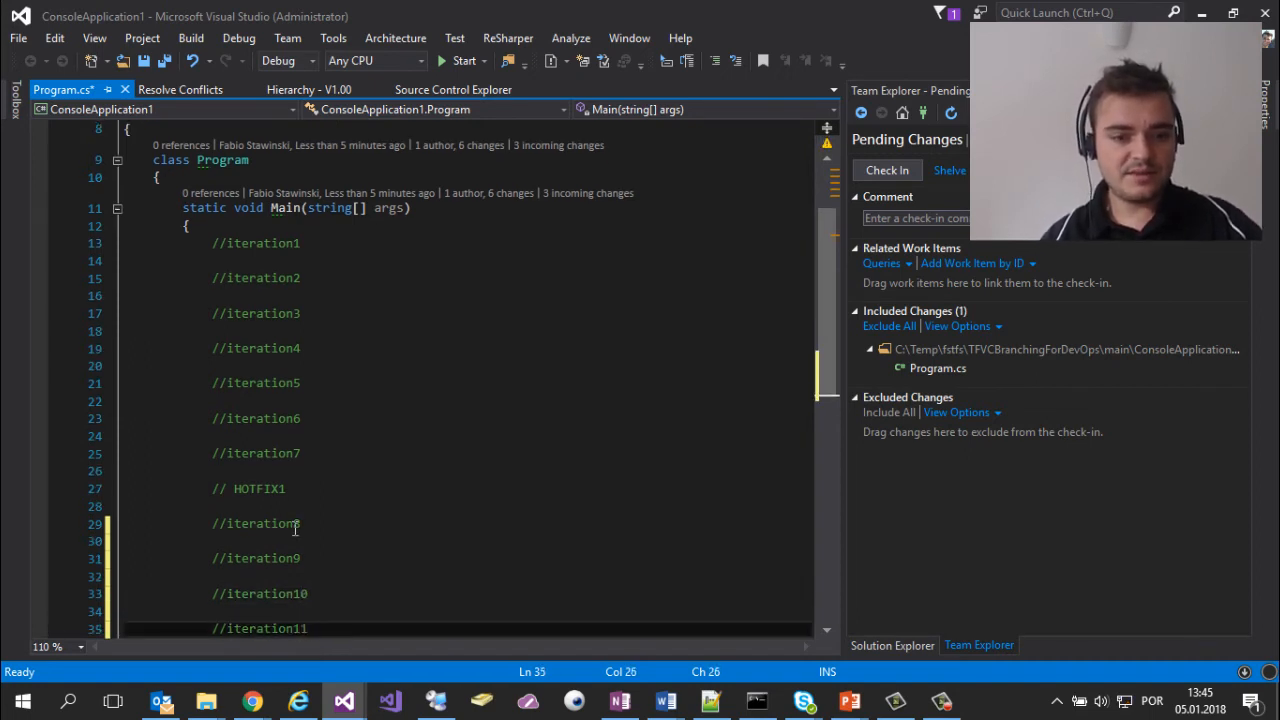
{"action": "key", "text": "ctrl+s"}
Check in the pending Program.cs change on main and return to Source Control Explorer.
{"action": "left_click_drag", "start_coordinate": [200, 524], "coordinate": [340, 625]}
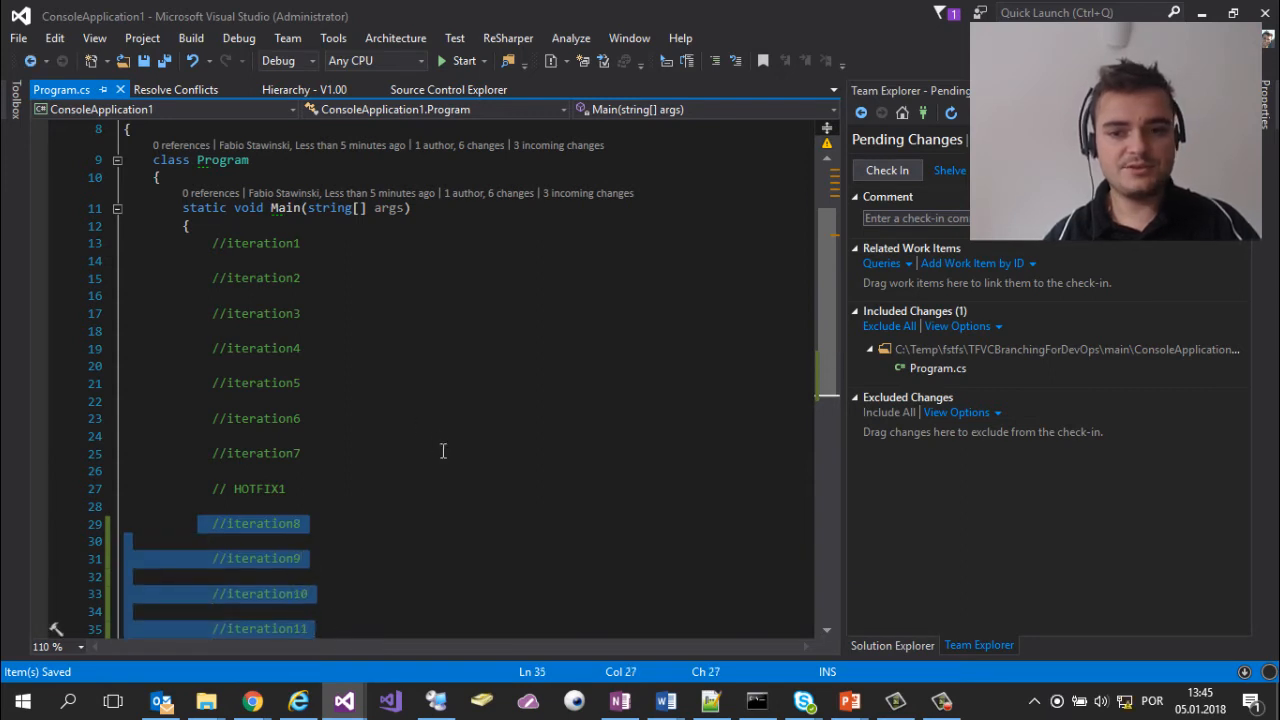
{"action": "left_click", "coordinate": [893, 172]}
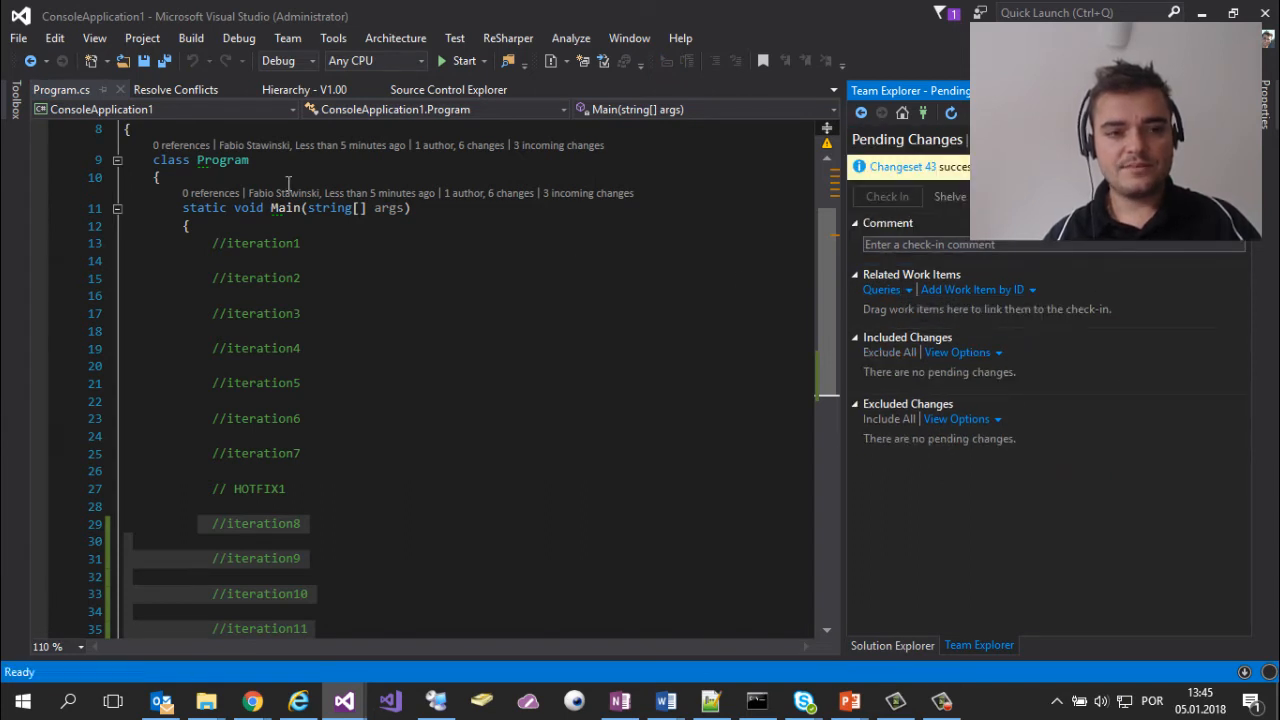
{"action": "left_click", "coordinate": [448, 90]}
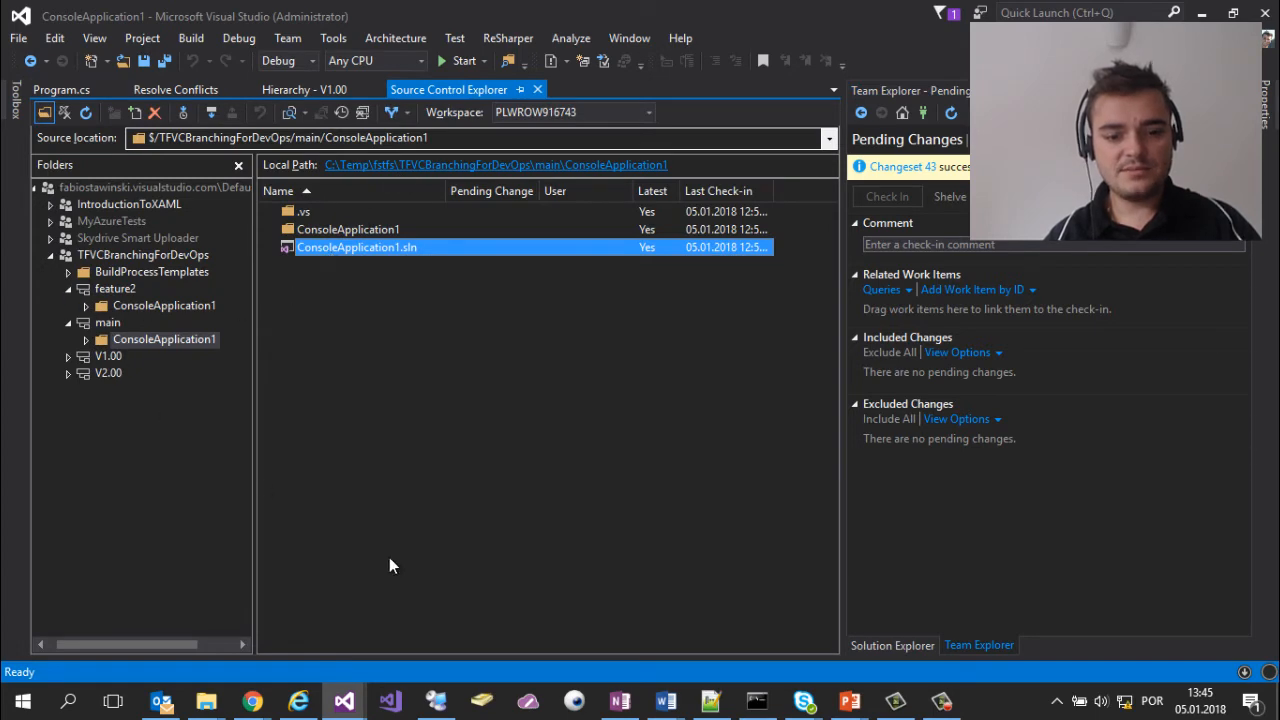
Review the feature and release branch paths on the "Extend as needed" slide, and return to Visual Studio.
{"action": "key", "text": "alt+Tab"}
{"action": "key", "text": "Tab"}
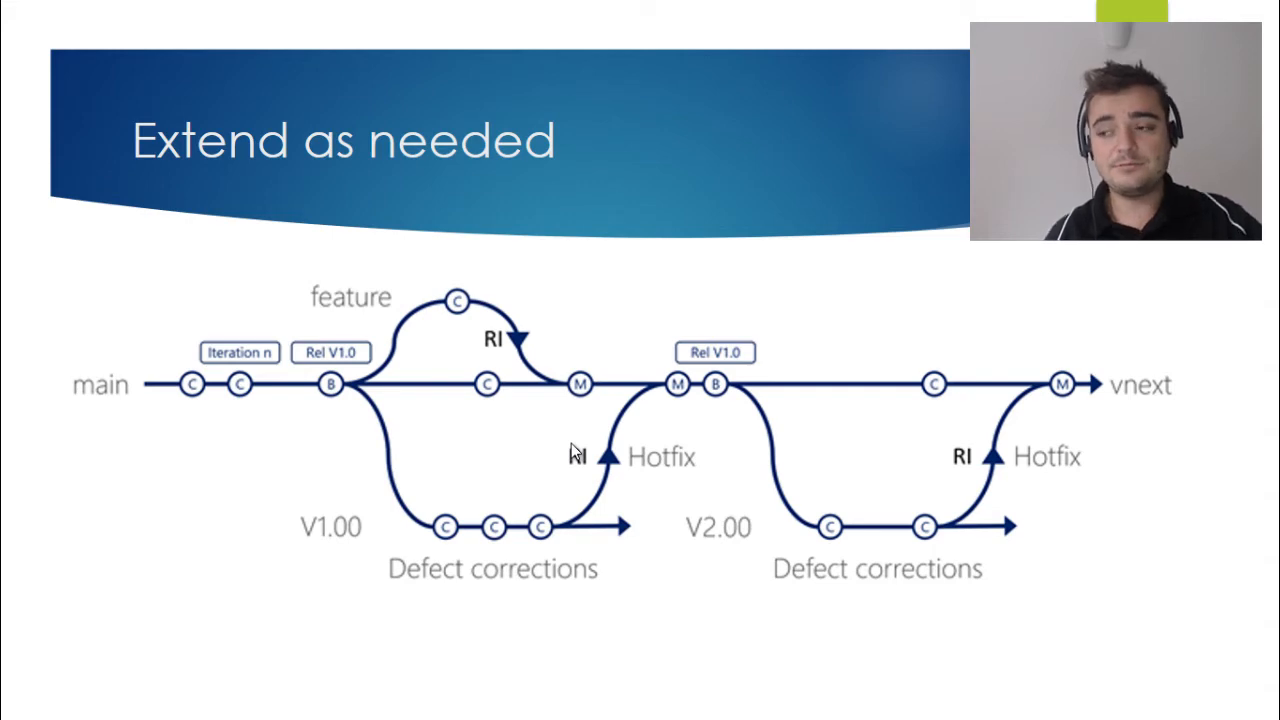
{"action": "key", "text": "alt+Tab"}
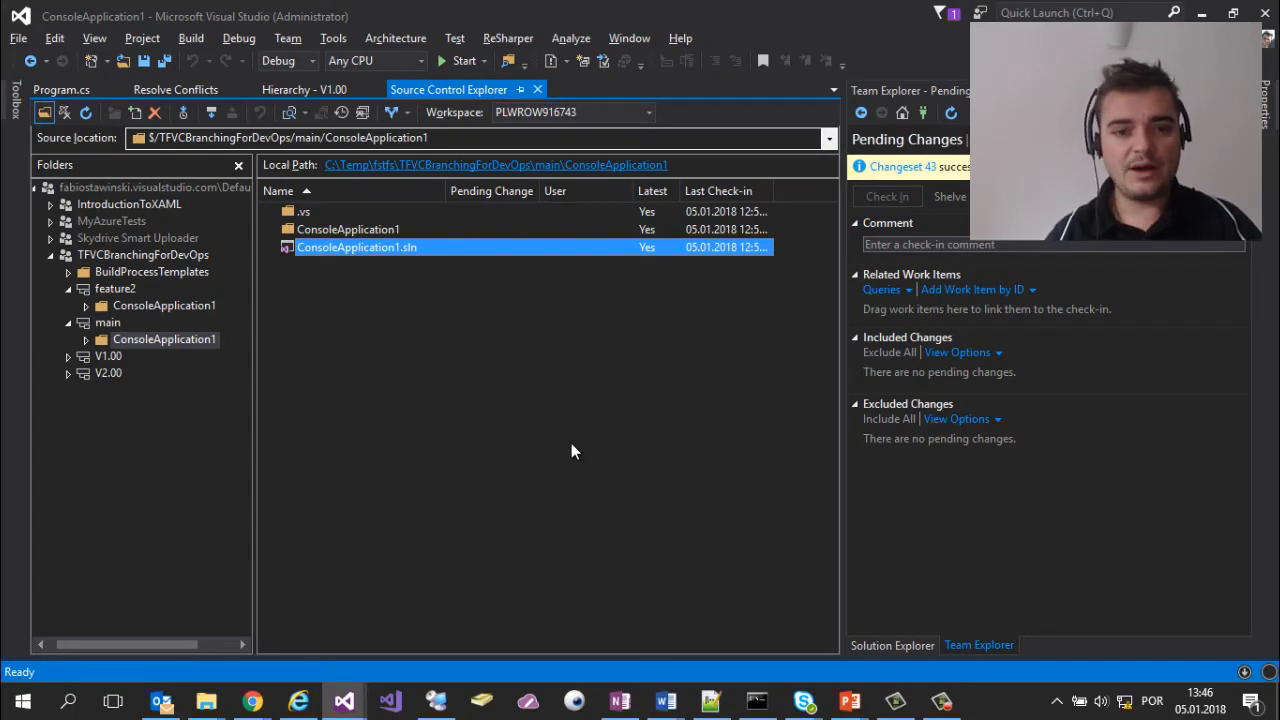
Merge all changes up to a specific version from the feature2 branch into the main branch.
{"action": "left_click", "coordinate": [116, 290]}
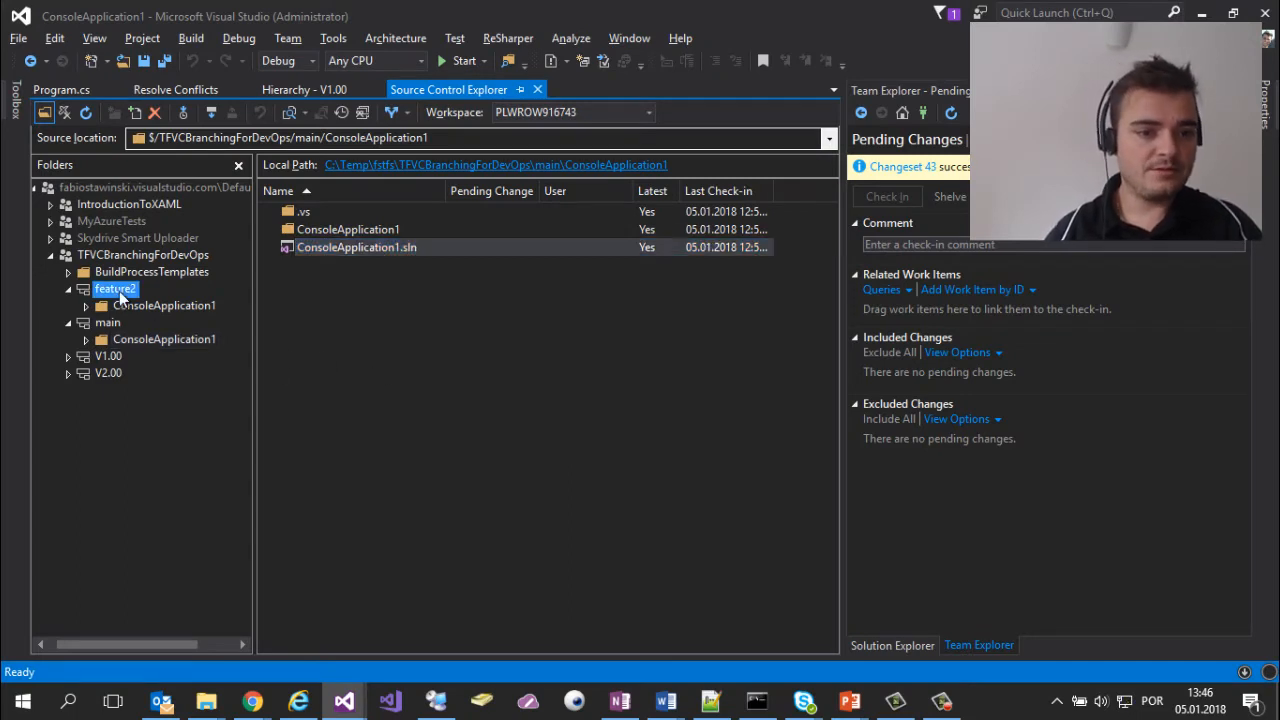
{"action": "right_click", "coordinate": [118, 290]}
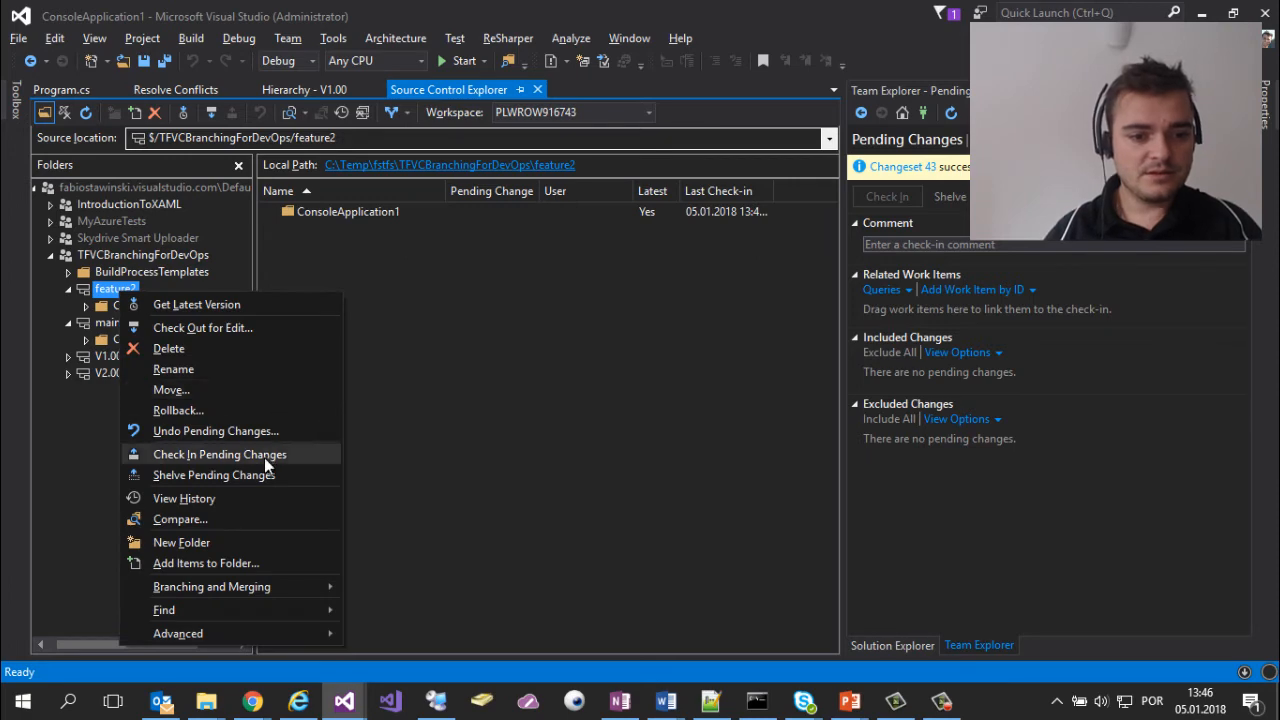
{"action": "mouse_move", "coordinate": [237, 589]}
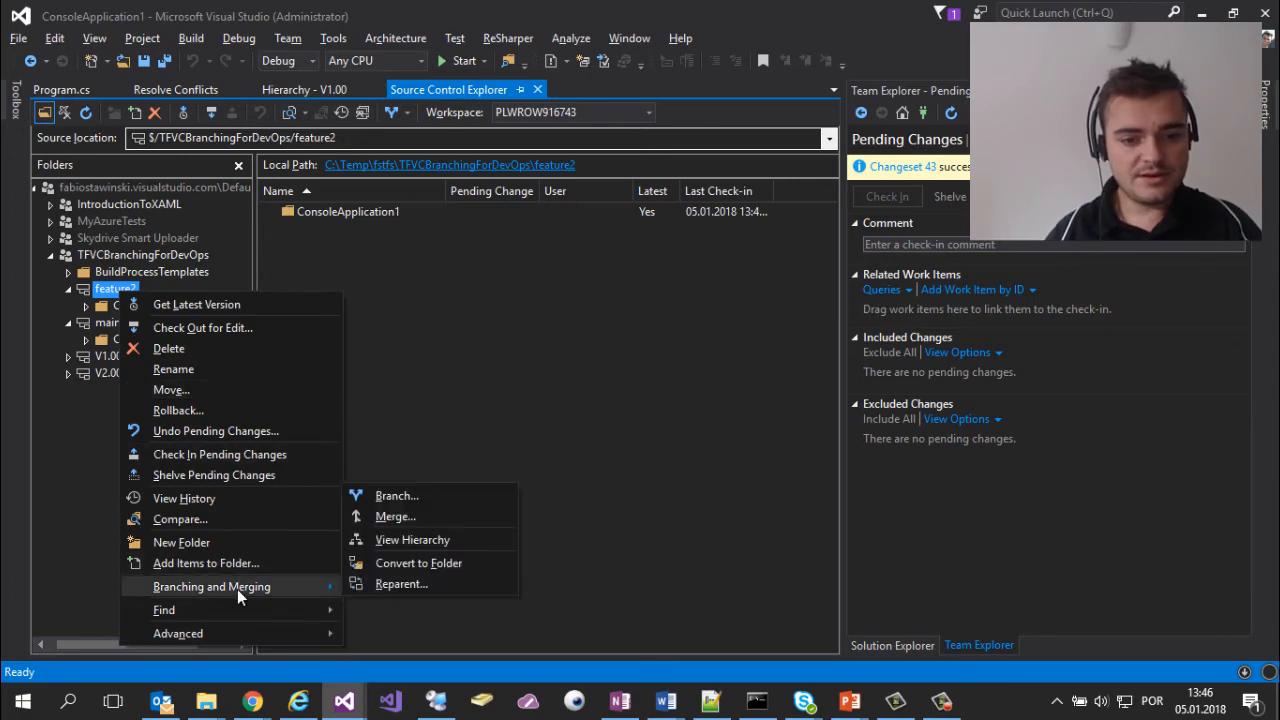
{"action": "left_click", "coordinate": [418, 515]}
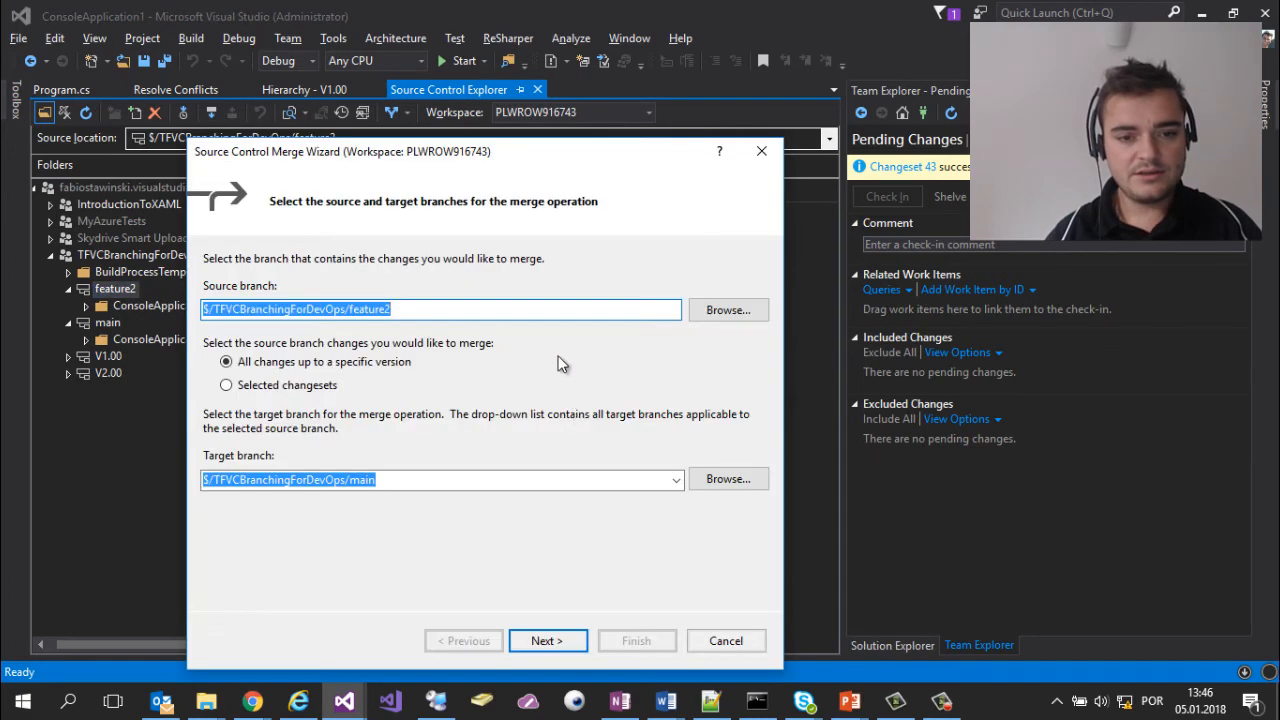
{"action": "left_click", "coordinate": [410, 309]}
{"action": "left_click", "coordinate": [403, 478]}
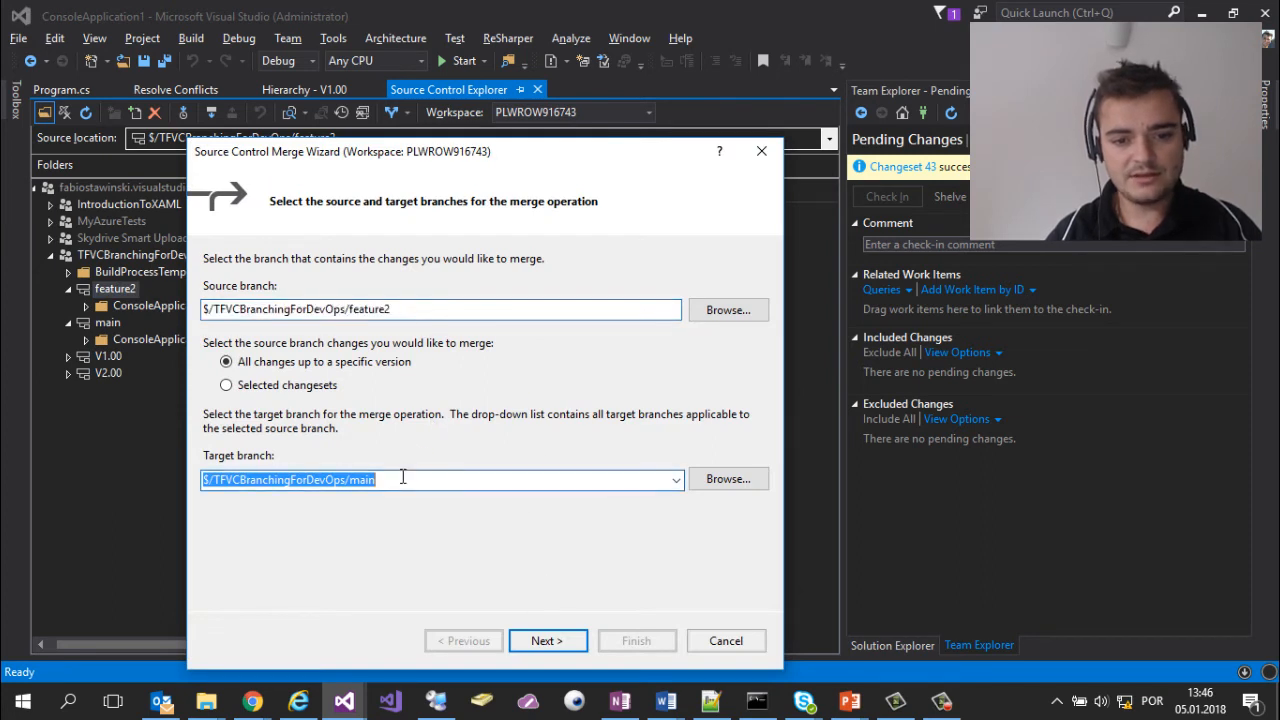
{"action": "left_click", "coordinate": [564, 640]}
{"action": "left_click", "coordinate": [567, 638]}
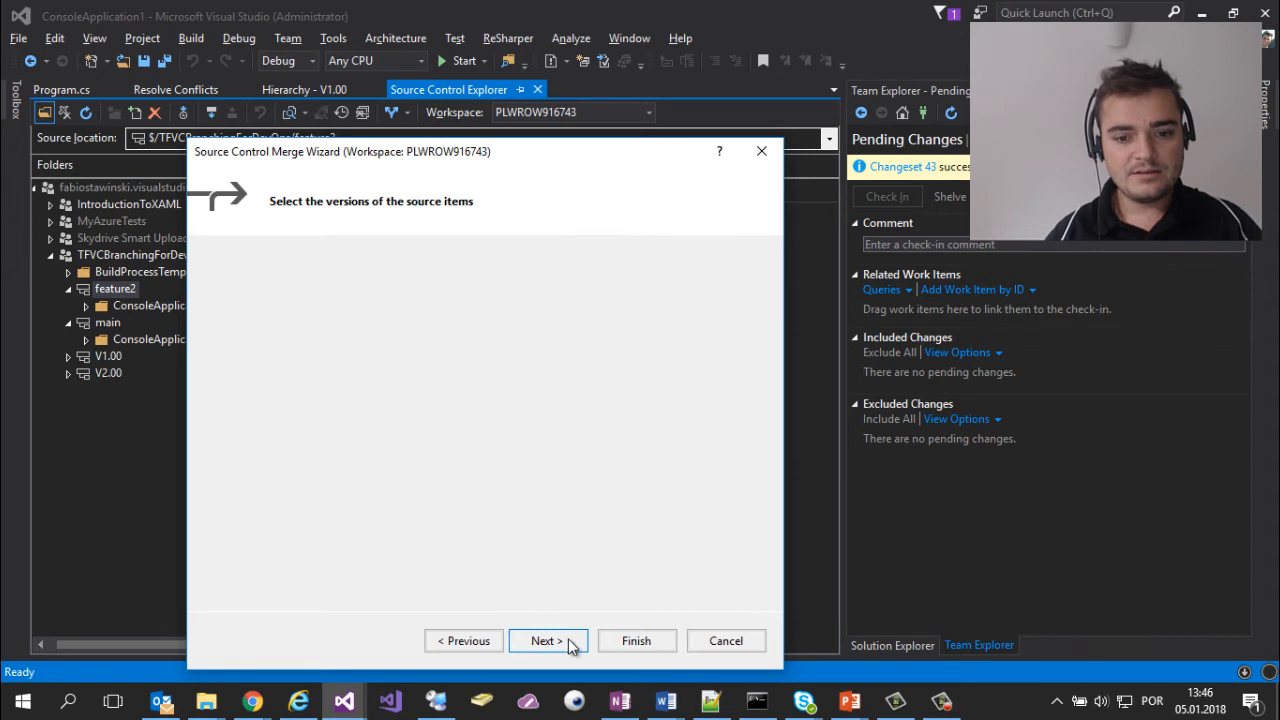
{"action": "left_click", "coordinate": [632, 632]}
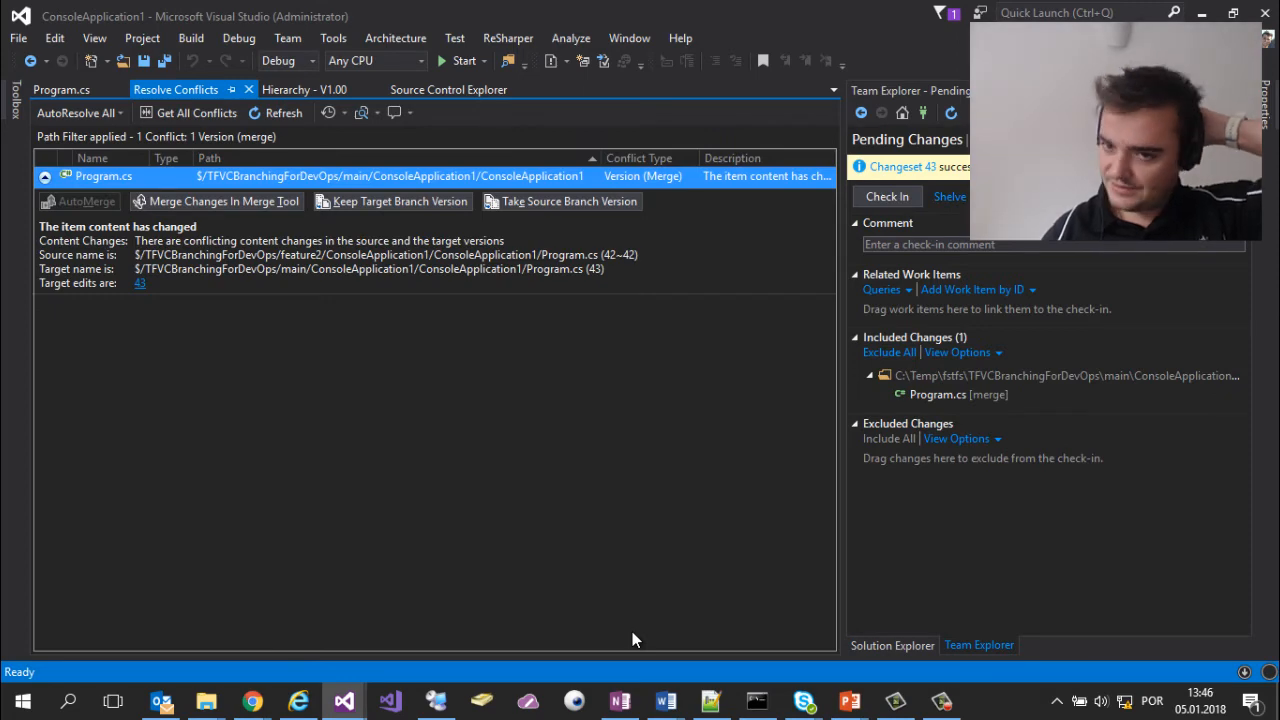
Resolve the Program.cs conflict in the merge tool by keeping main's iteration comments followed by feature2's "// One month" lines, and accept the merge.
{"action": "left_click", "coordinate": [221, 202]}
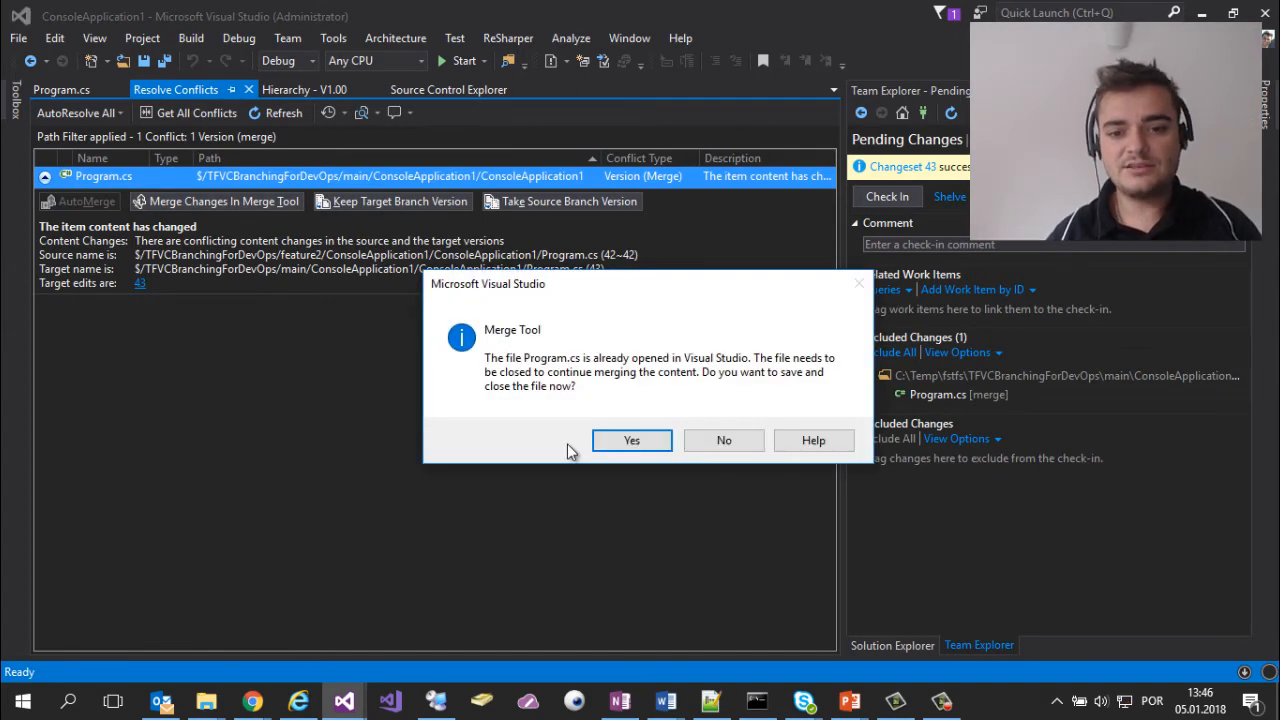
{"action": "left_click", "coordinate": [632, 440]}
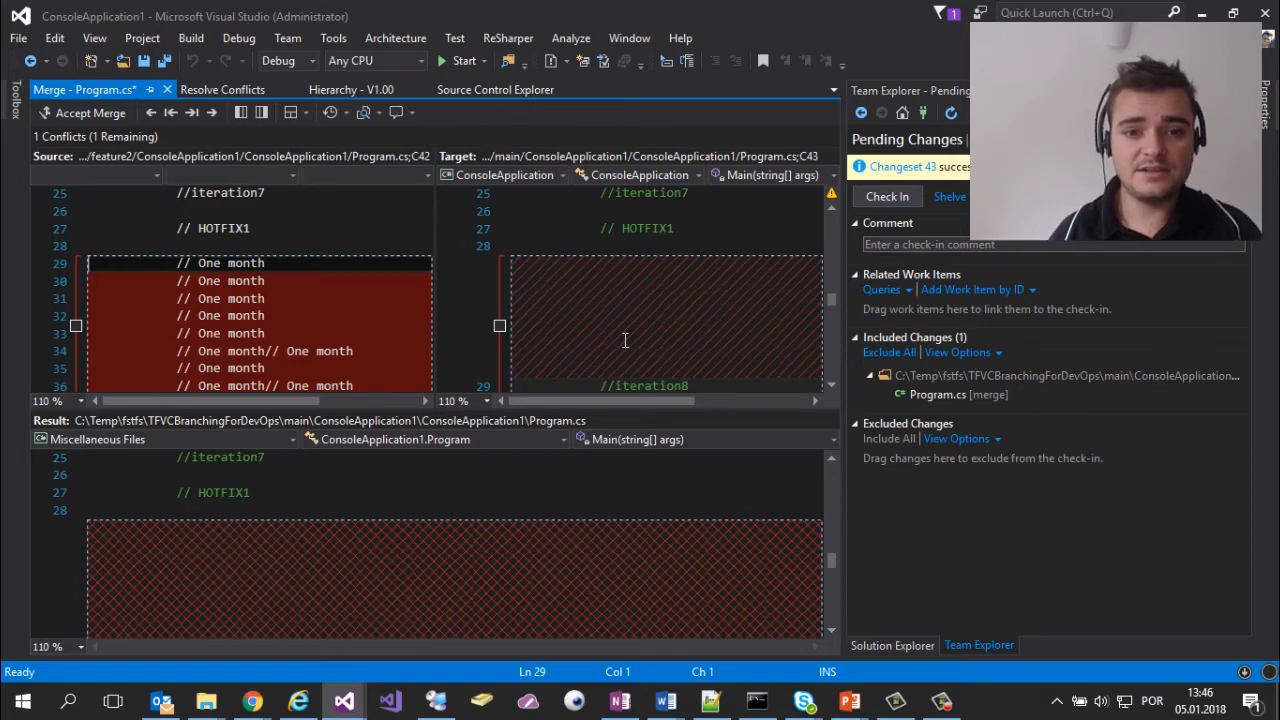
{"action": "left_click", "coordinate": [829, 388]}
{"action": "left_click", "coordinate": [829, 388]}
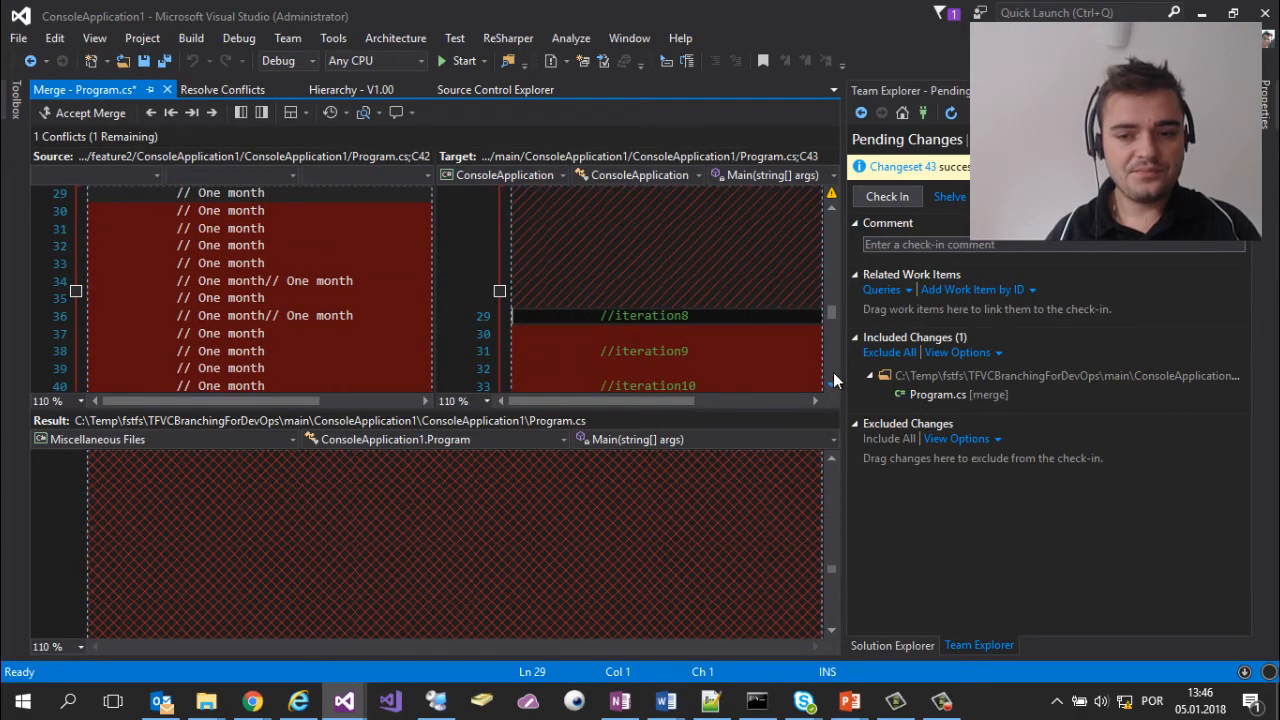
{"action": "scroll", "coordinate": [831, 326], "scroll_direction": "down", "scroll_amount": 3}
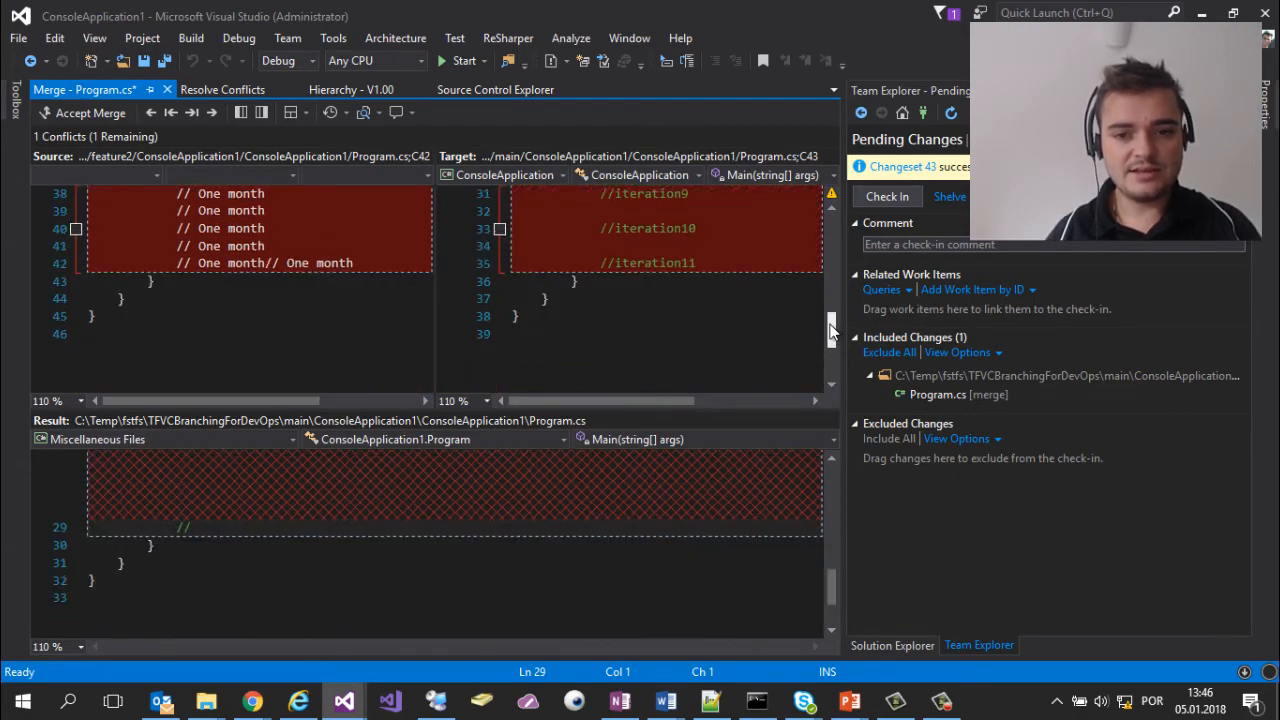
{"action": "scroll", "coordinate": [831, 326], "scroll_direction": "up", "scroll_amount": 3}
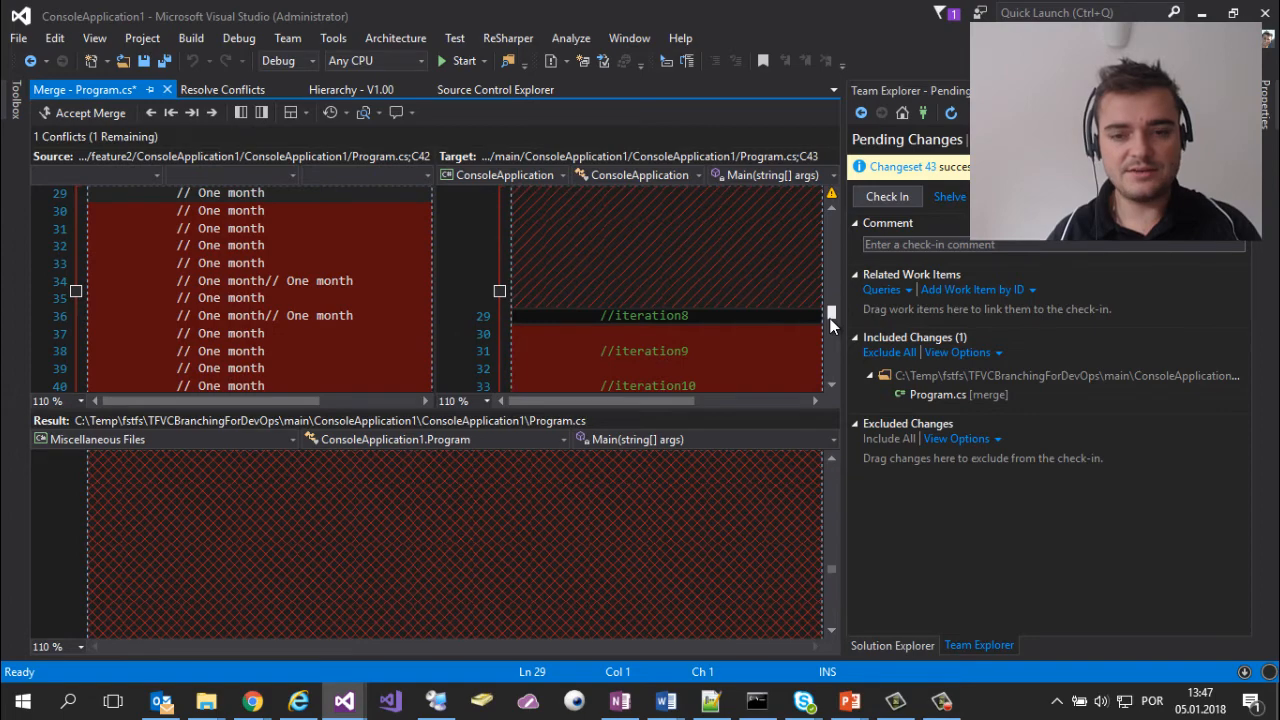
{"action": "scroll", "coordinate": [831, 326], "scroll_direction": "down", "scroll_amount": 3}
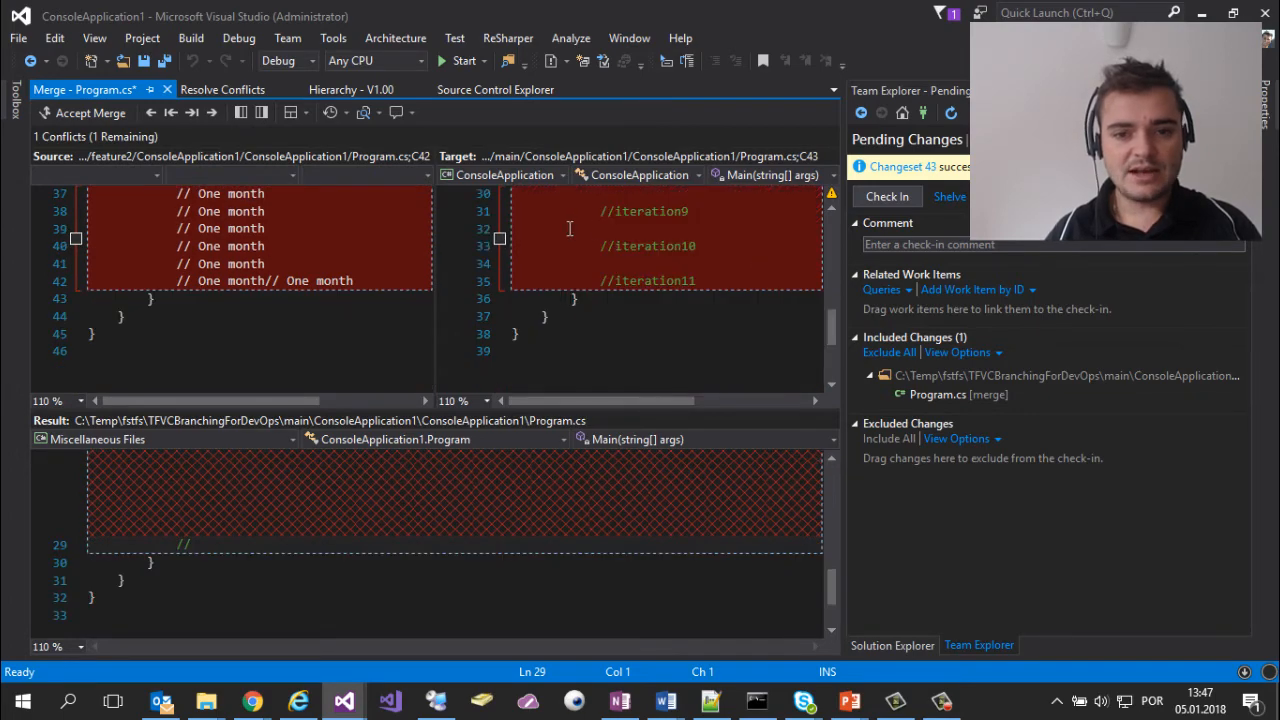
{"action": "left_click", "coordinate": [500, 239]}
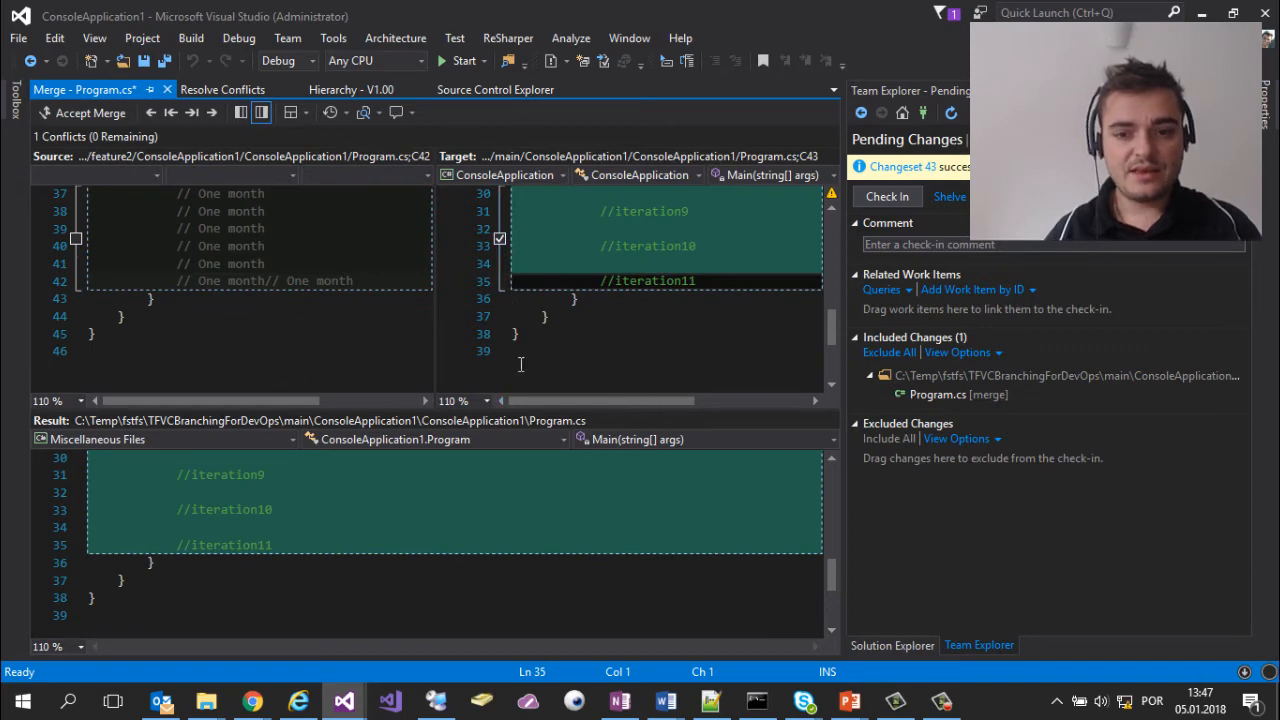
{"action": "scroll", "coordinate": [831, 335], "scroll_direction": "up", "scroll_amount": 1}
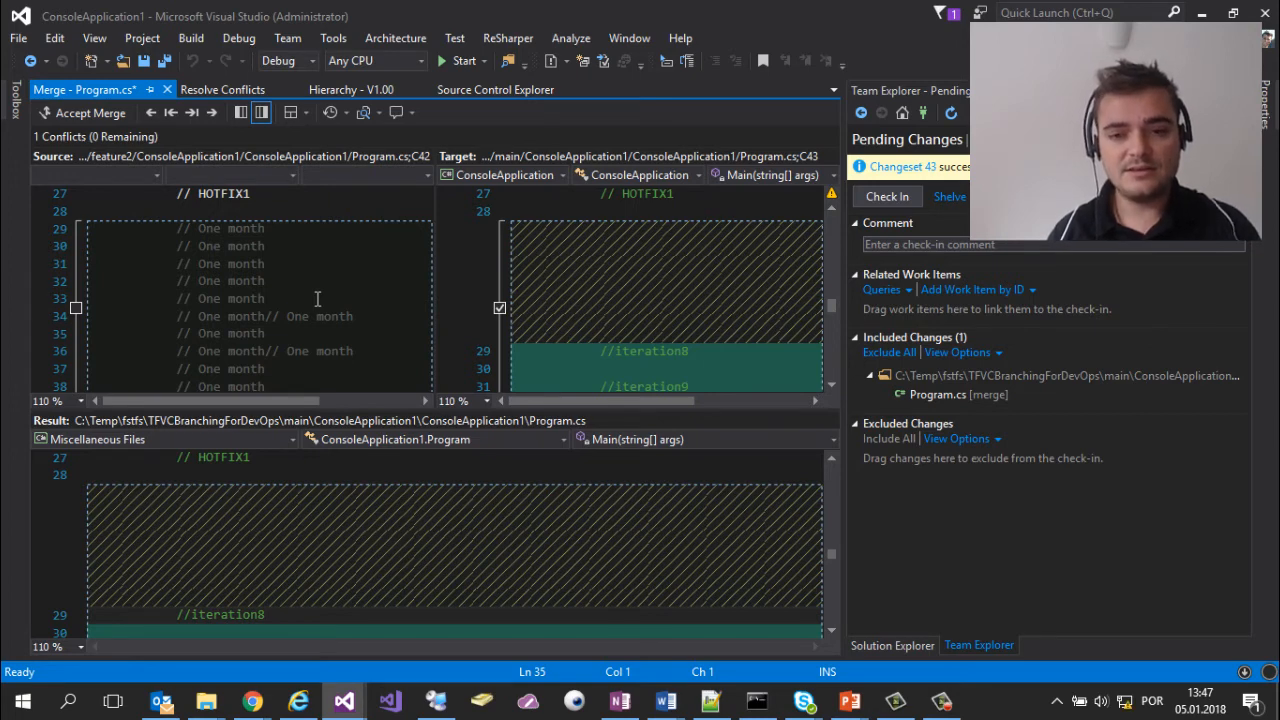
{"action": "left_click", "coordinate": [76, 311]}
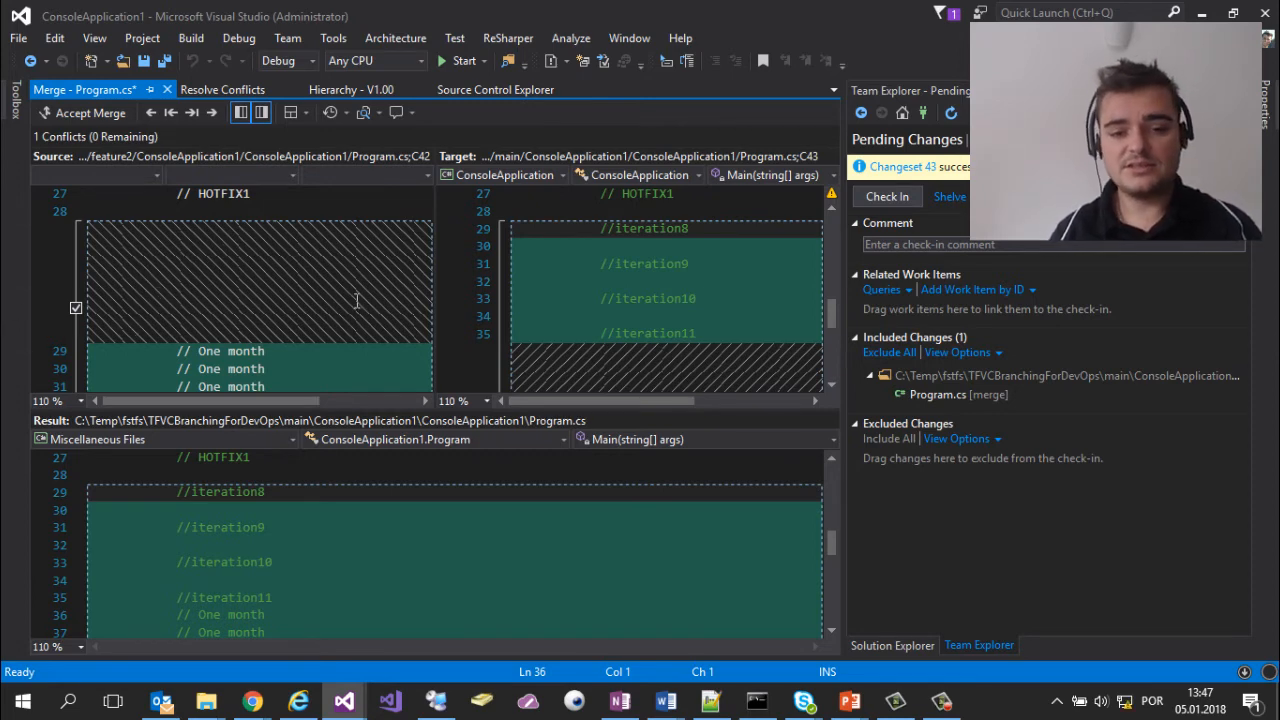
{"action": "left_click", "coordinate": [96, 117]}
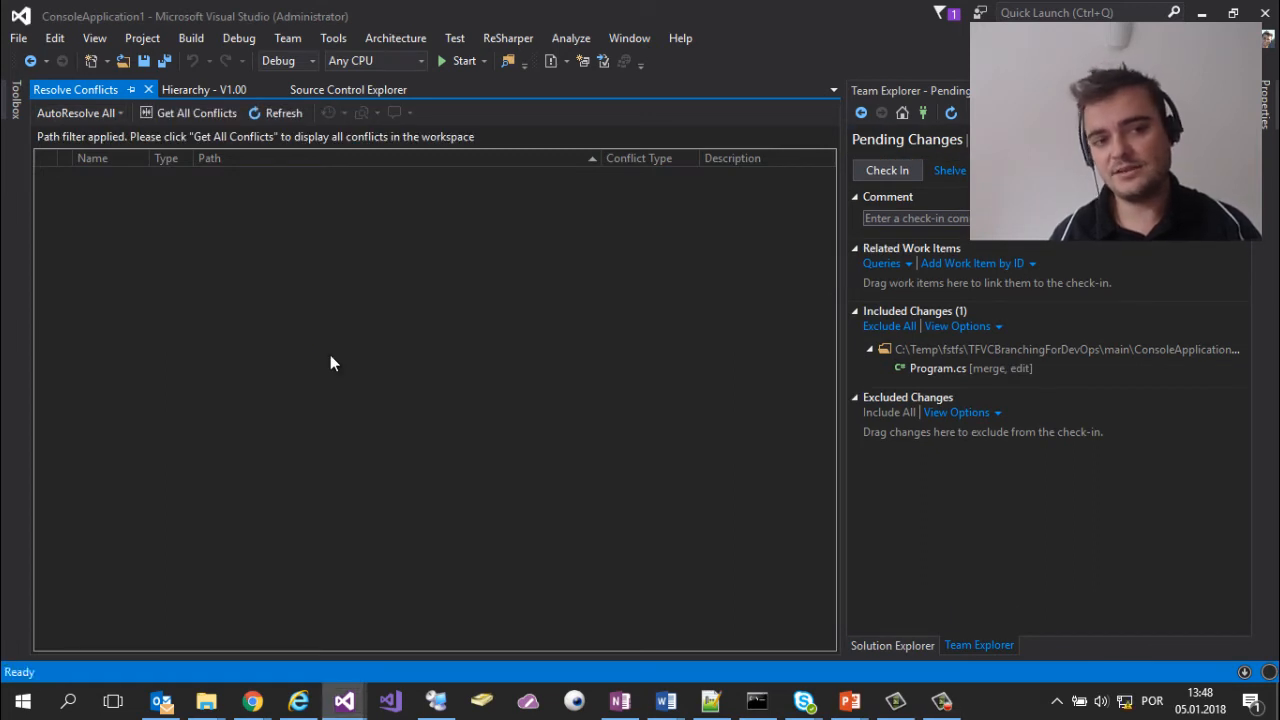
Check in the merged Program.cs and open ConsoleApplication1.sln from the main branch.
{"action": "left_click", "coordinate": [894, 172]}
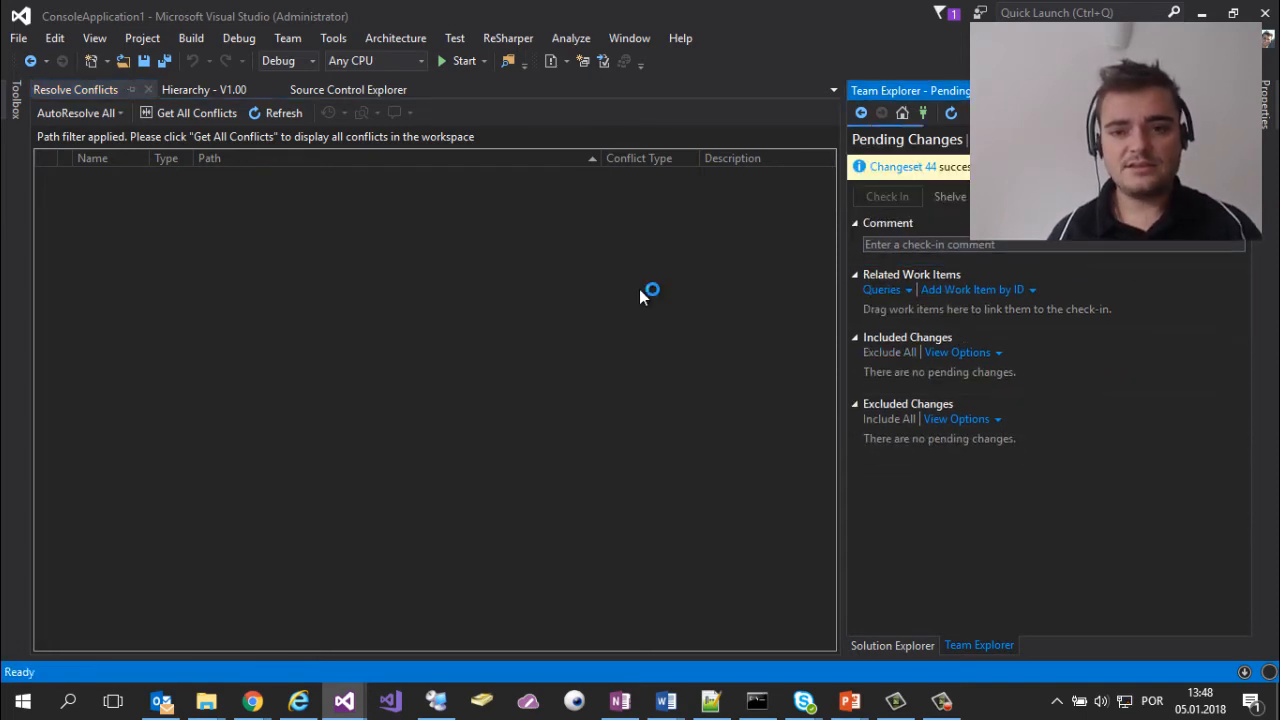
{"action": "left_click", "coordinate": [148, 89]}
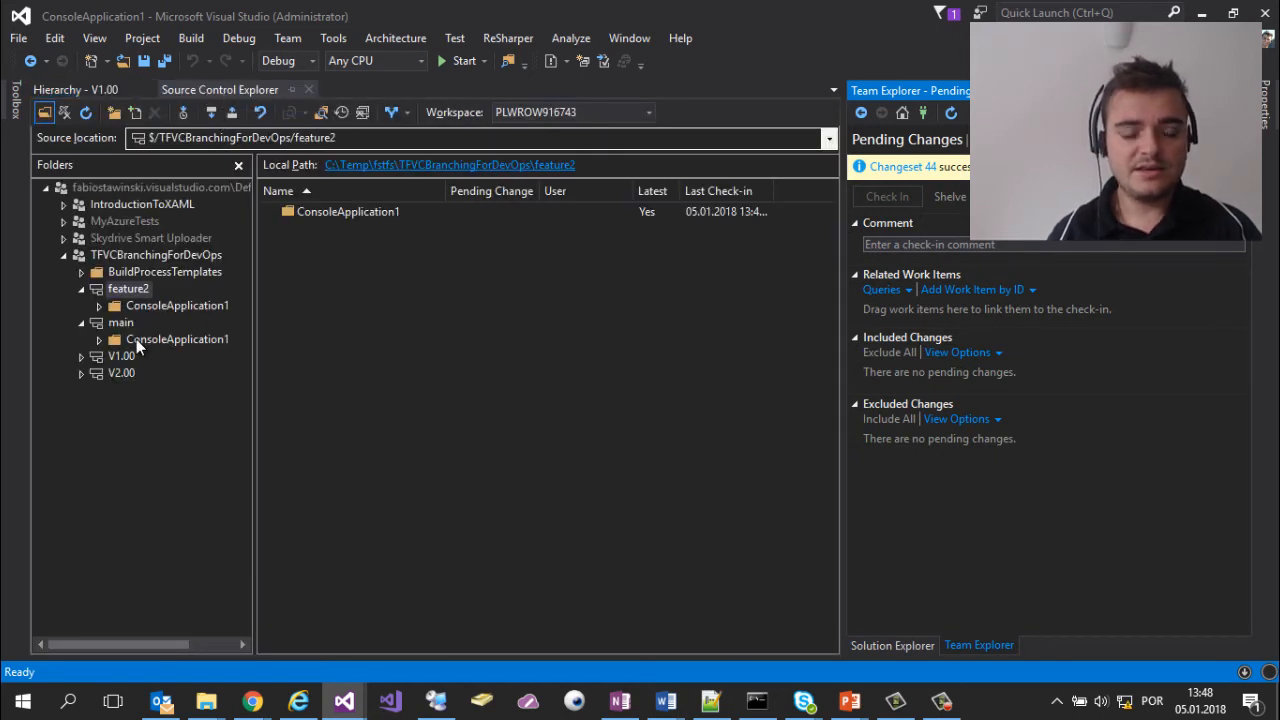
{"action": "left_click", "coordinate": [140, 340]}
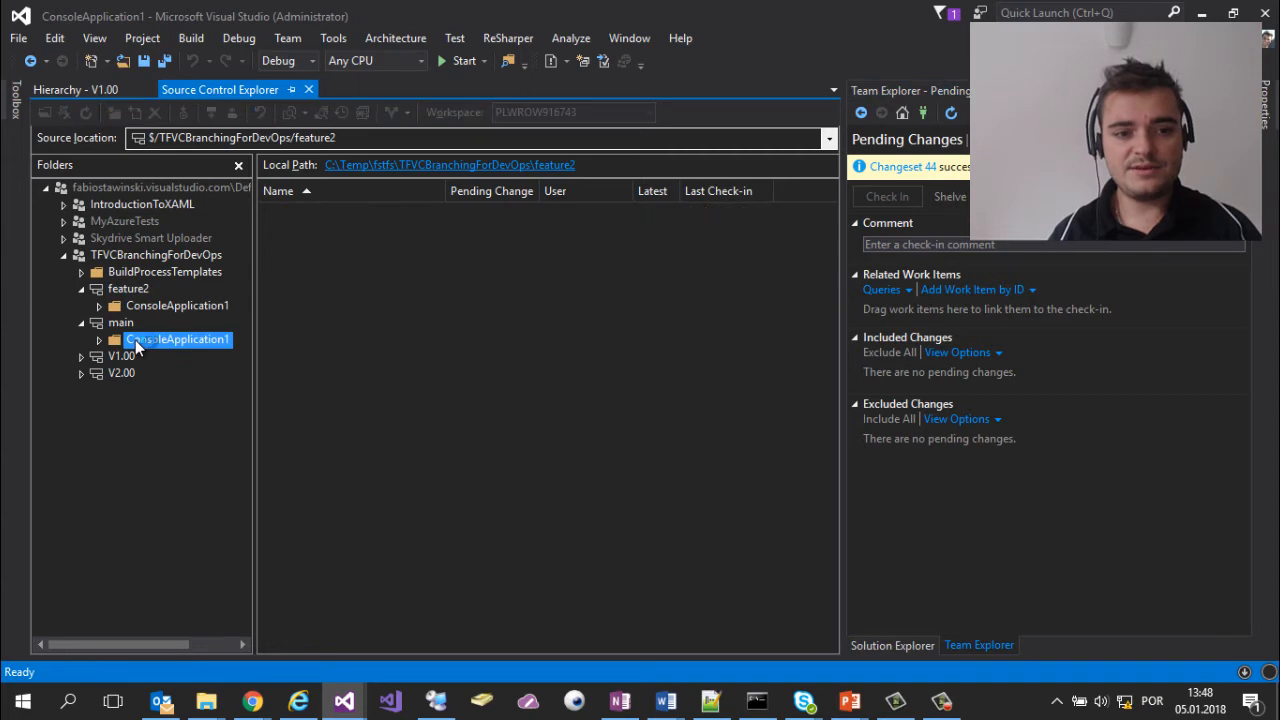
{"action": "double_click", "coordinate": [360, 251]}
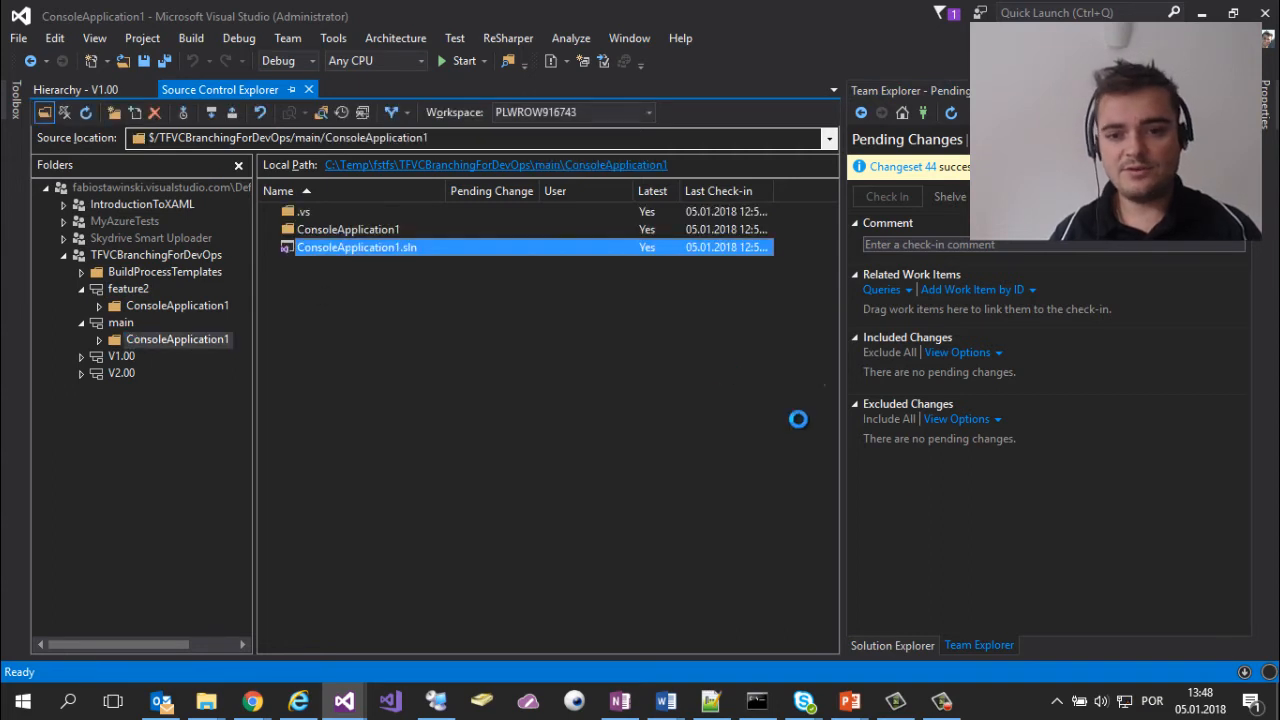
Open Program.cs from the main branch solution and review the merged iteration, hotfix and "// One month" comments.
{"action": "left_click", "coordinate": [895, 644]}
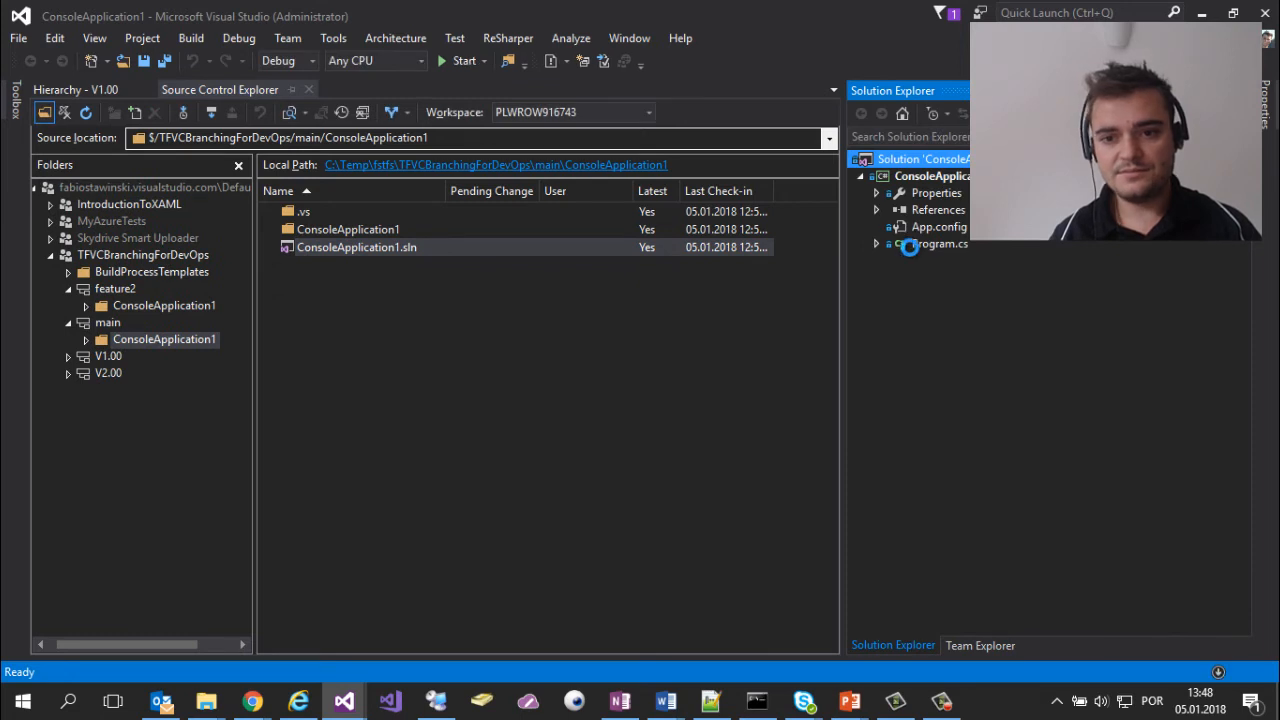
{"action": "double_click", "coordinate": [912, 246]}
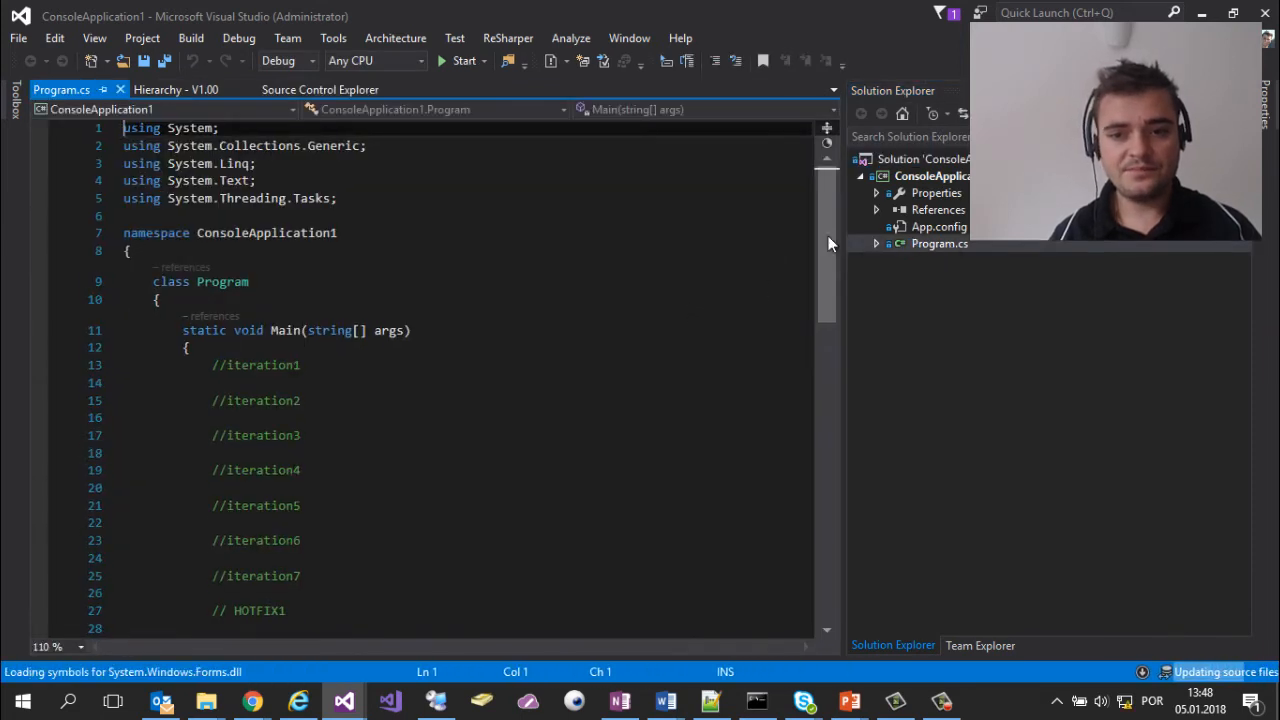
{"action": "scroll", "coordinate": [830, 280], "scroll_direction": "down", "scroll_amount": 7}
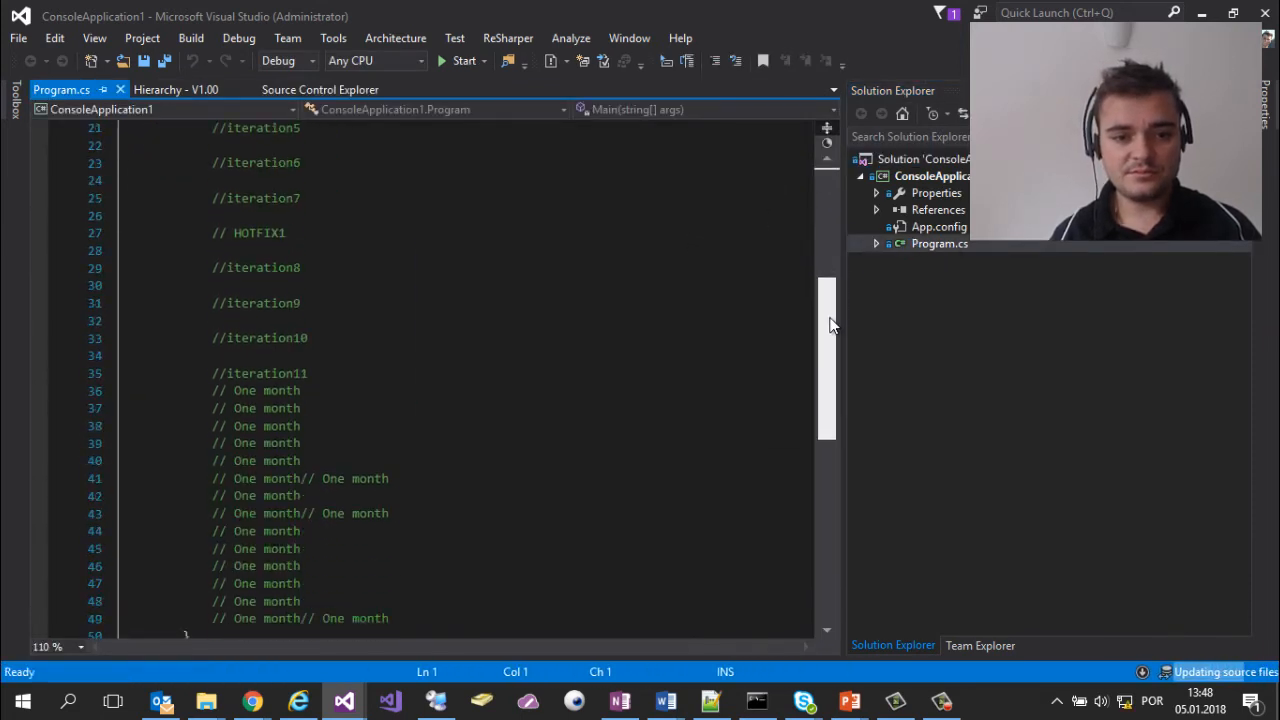
{"action": "left_click_drag", "start_coordinate": [833, 326], "coordinate": [832, 339]}
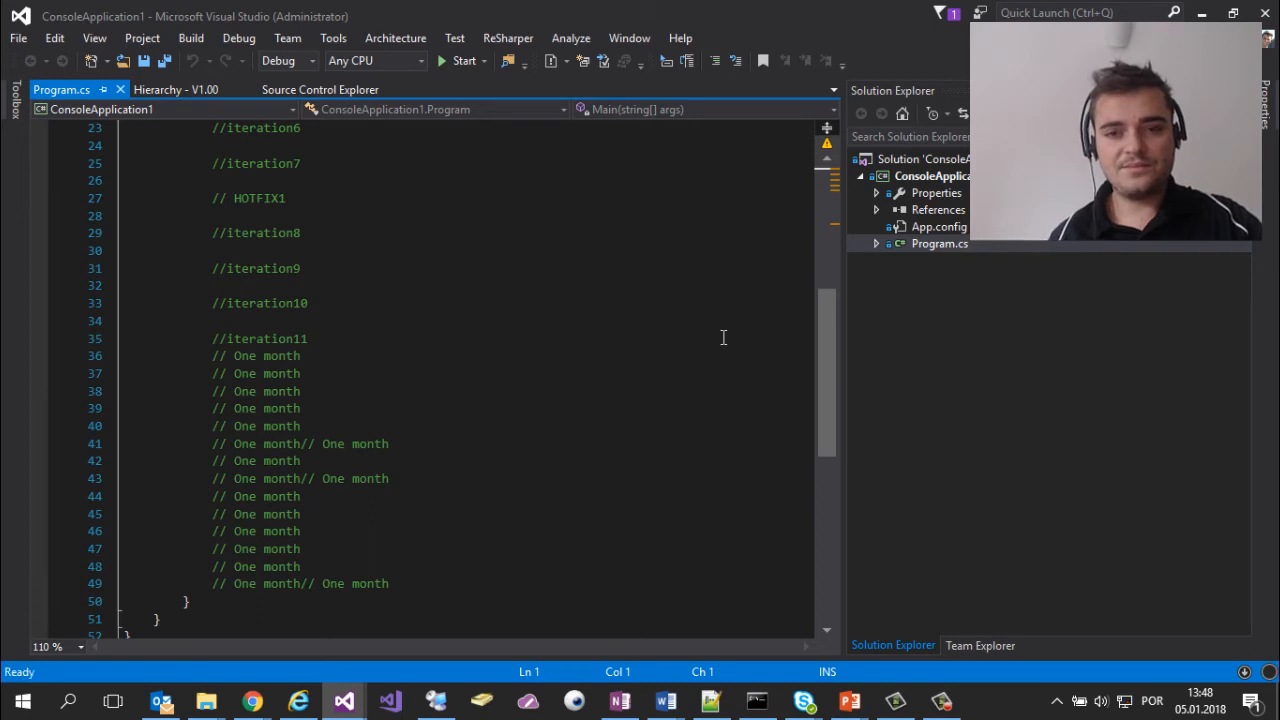
Switch to Chrome and examine the TFVCBranchingForDevOps build definitions and the recently built entries in the build queue.
{"action": "key", "text": "alt+Tab"}
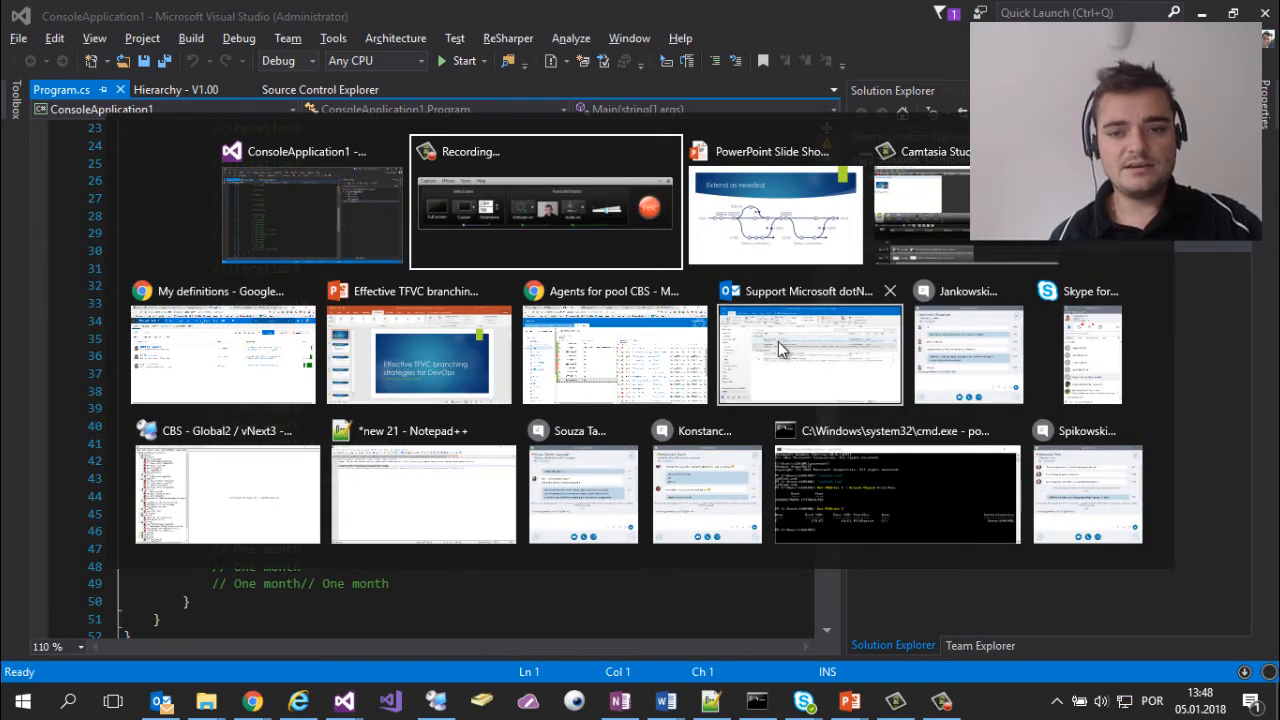
{"action": "left_click", "coordinate": [244, 358]}
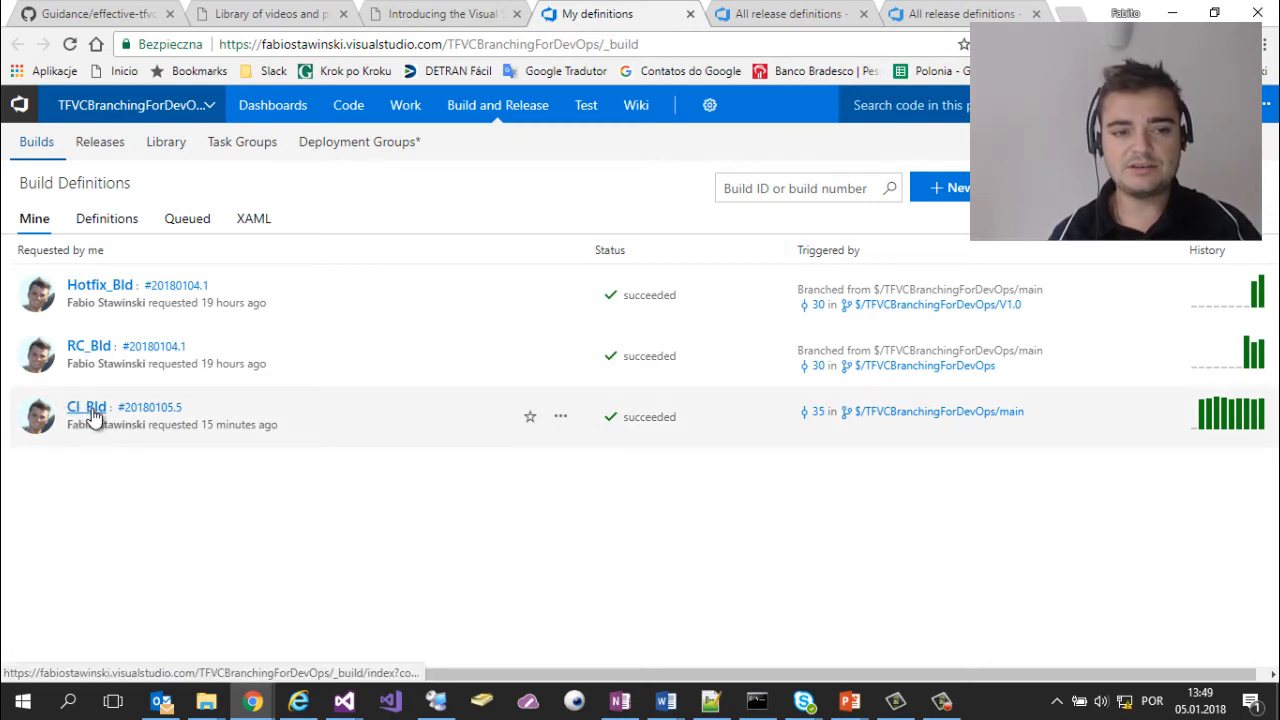
{"action": "left_click", "coordinate": [118, 217]}
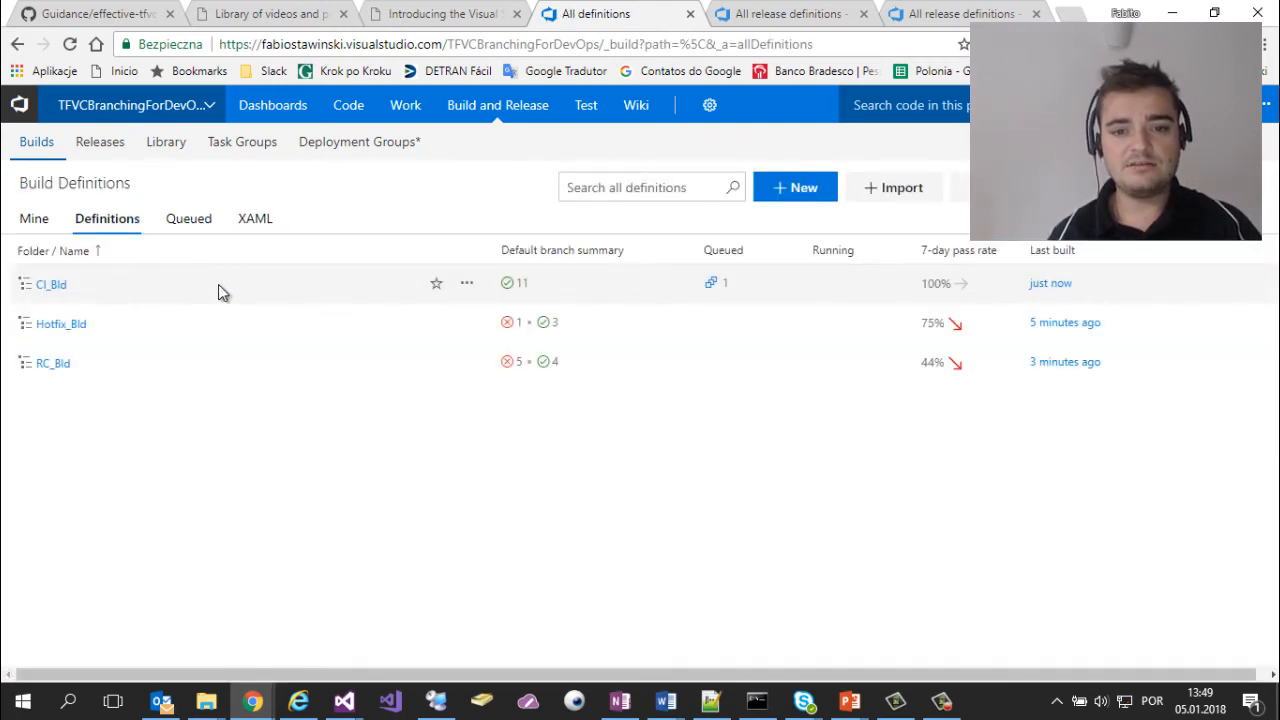
{"action": "left_click", "coordinate": [189, 222]}
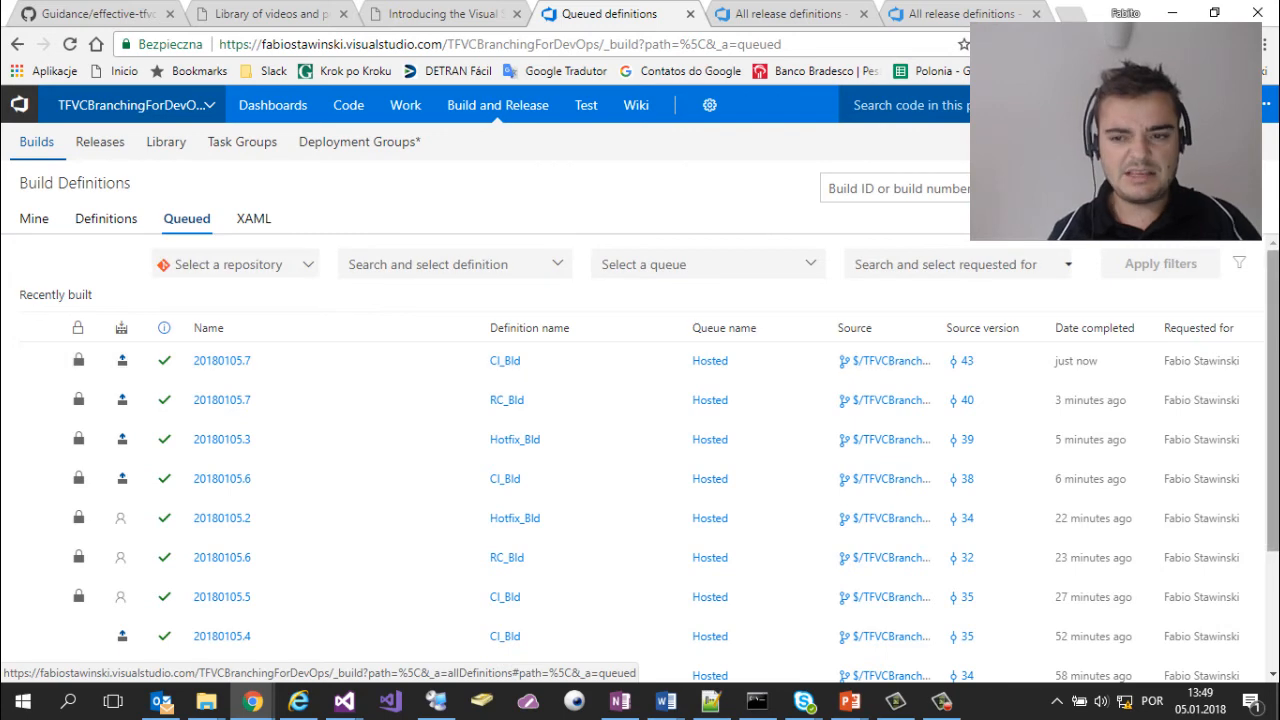
{"action": "scroll", "coordinate": [1000, 340], "scroll_direction": "down", "scroll_amount": 1}
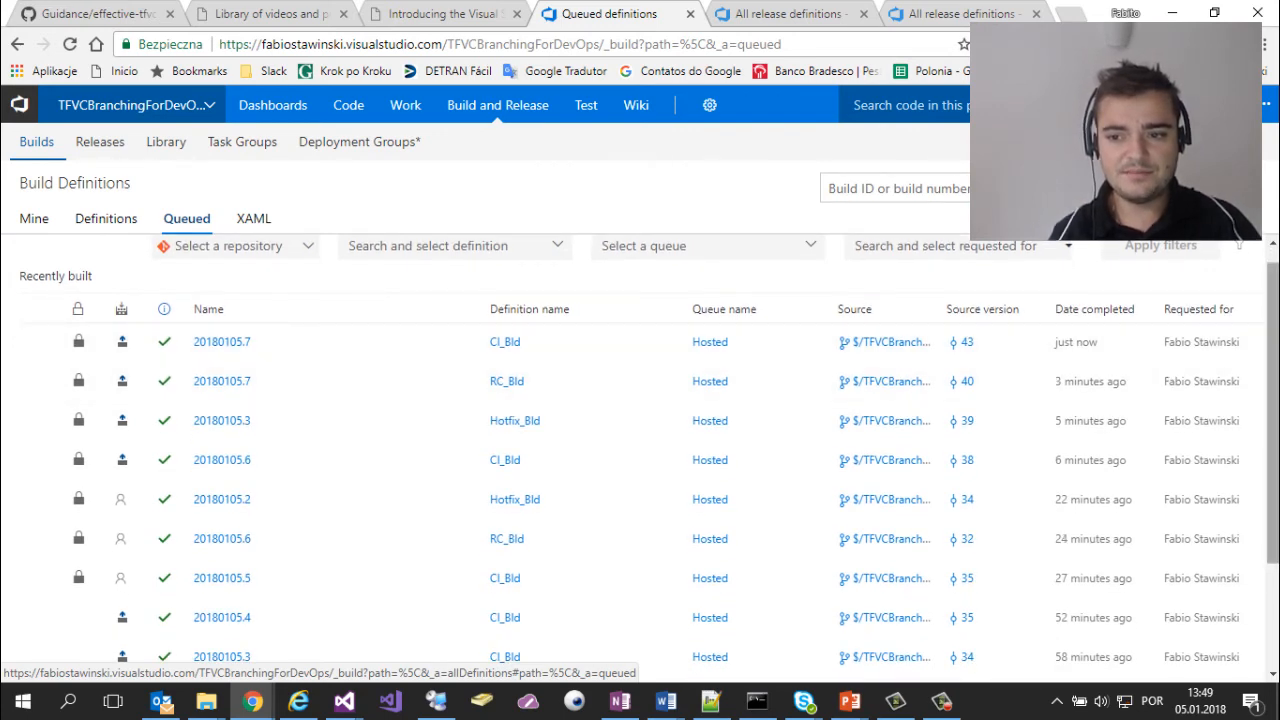
{"action": "scroll", "coordinate": [1275, 567], "scroll_direction": "down", "scroll_amount": 2}
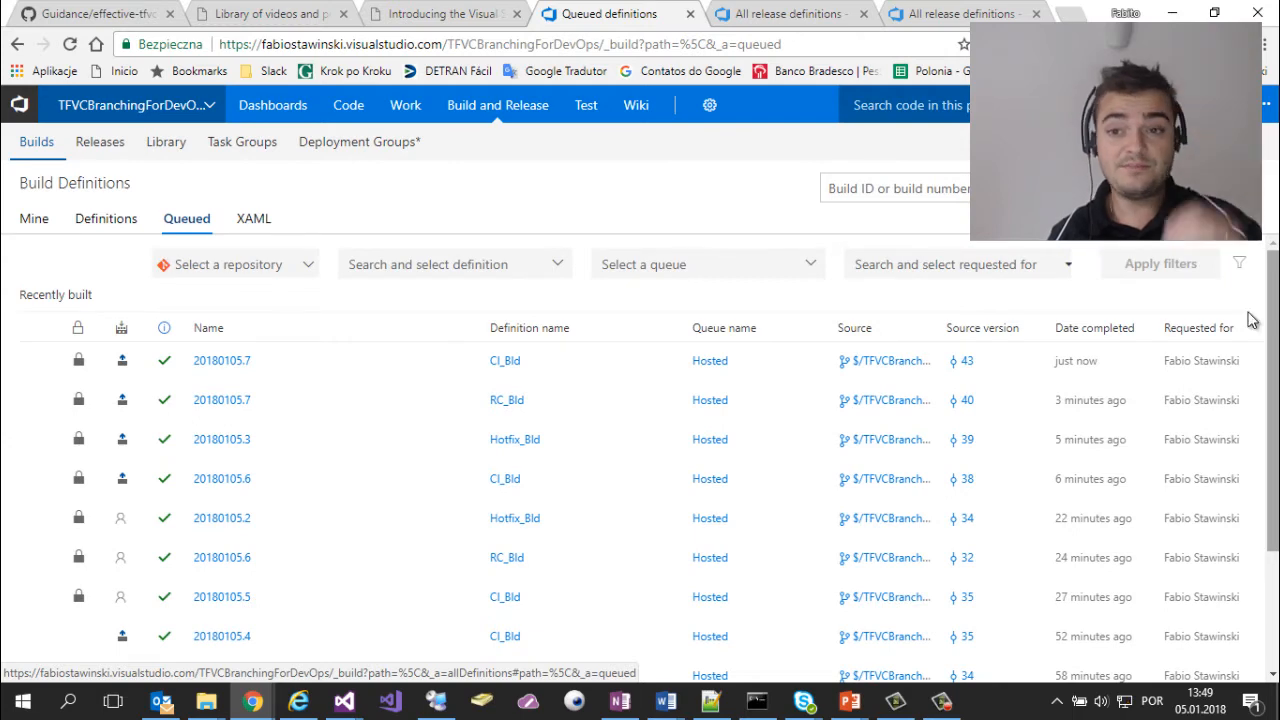
Refresh the overview of all release definitions and examine the environment status of each release in the releases list.
{"action": "left_click", "coordinate": [768, 17]}
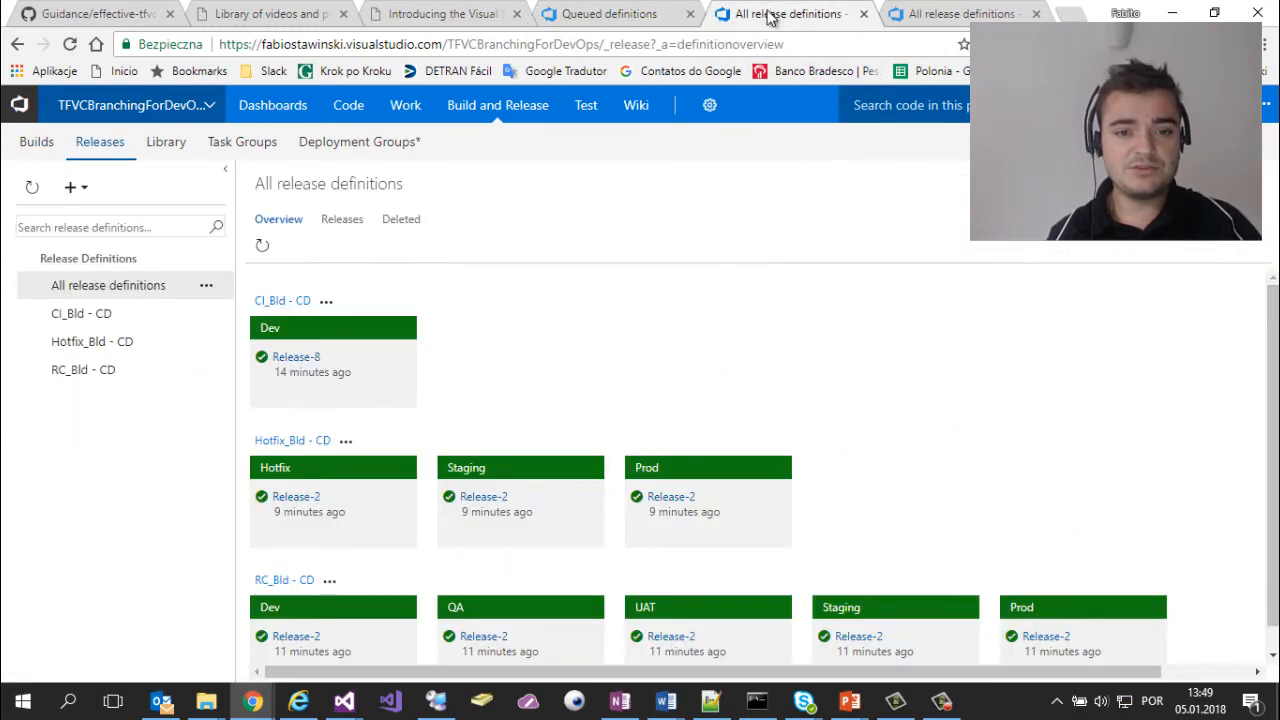
{"action": "left_click", "coordinate": [600, 14]}
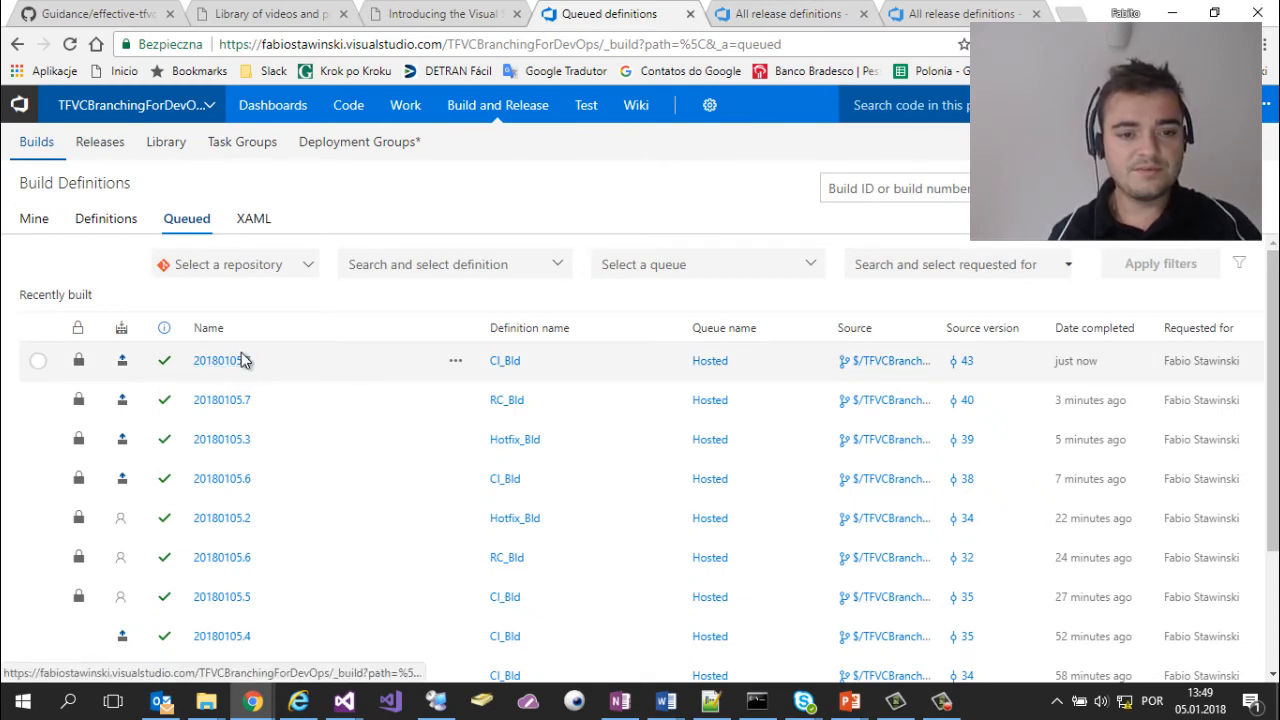
{"action": "left_click", "coordinate": [757, 10]}
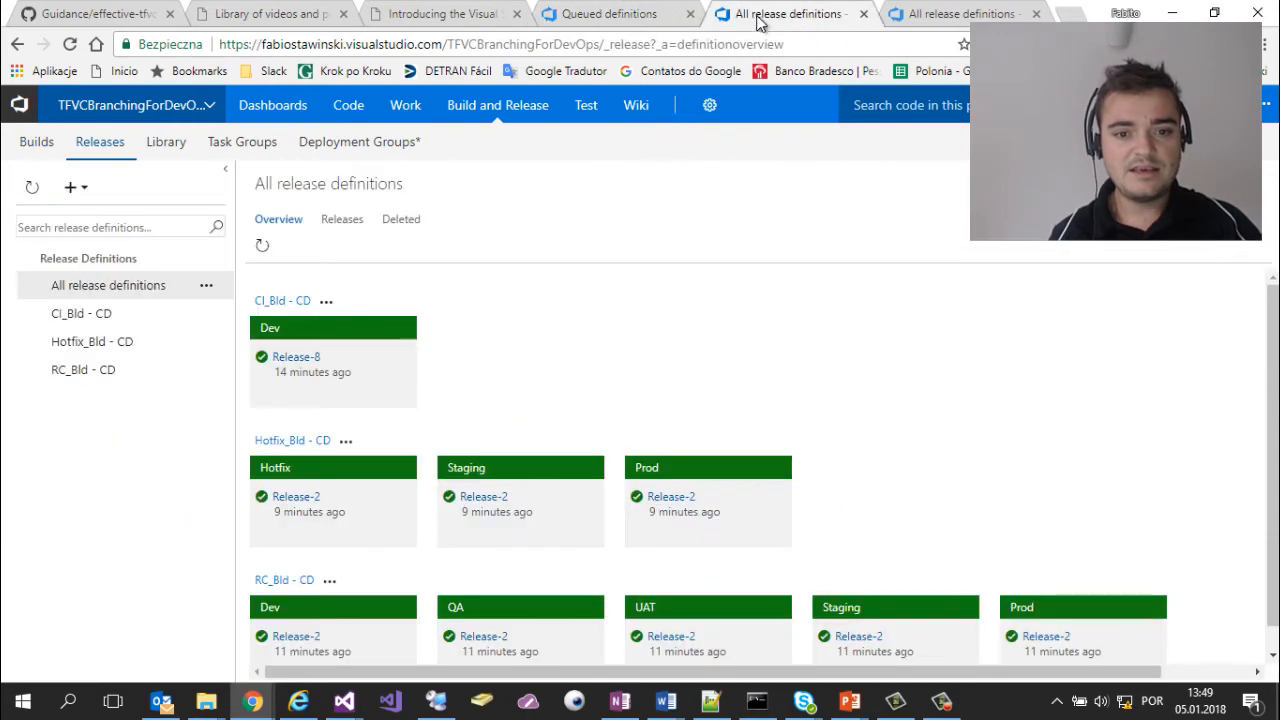
{"action": "left_click", "coordinate": [264, 254]}
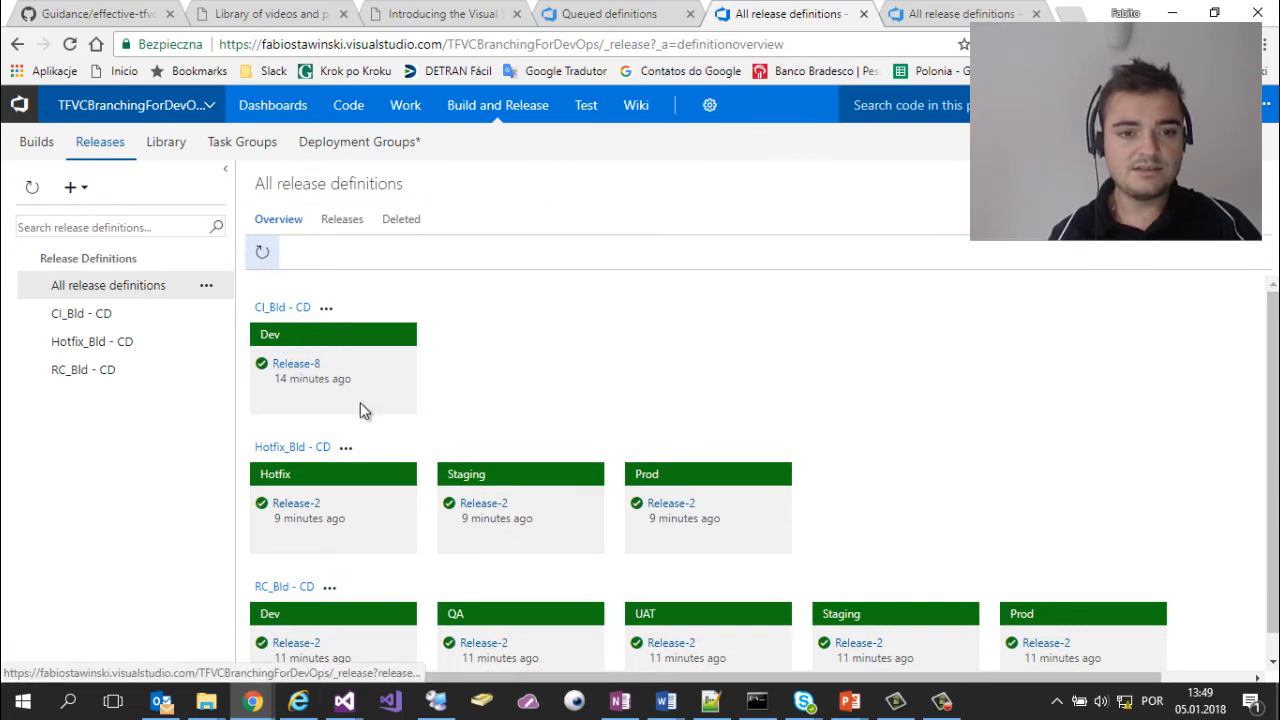
{"action": "left_click", "coordinate": [343, 221]}
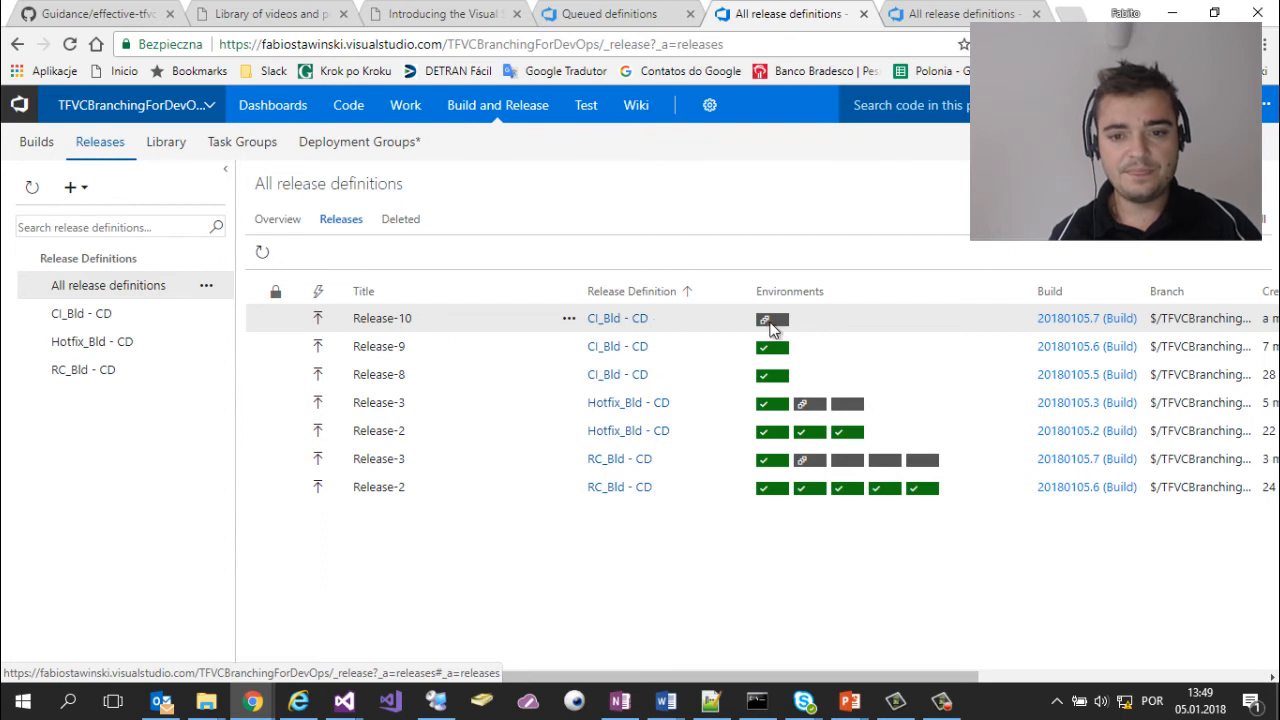
{"action": "mouse_move", "coordinate": [771, 330]}
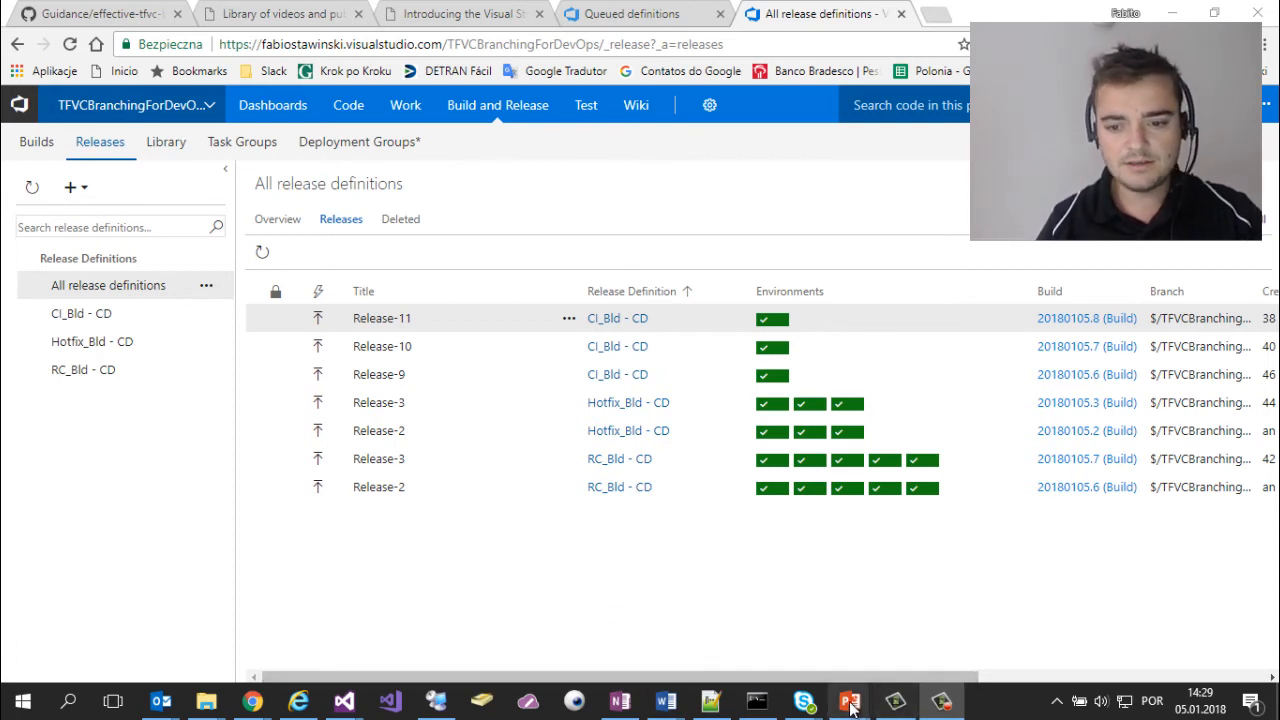
Review the branching diagram on the "Extend as needed" PowerPoint slide and return to Visual Studio.
{"action": "mouse_move", "coordinate": [849, 700]}
{"action": "left_click", "coordinate": [930, 630]}
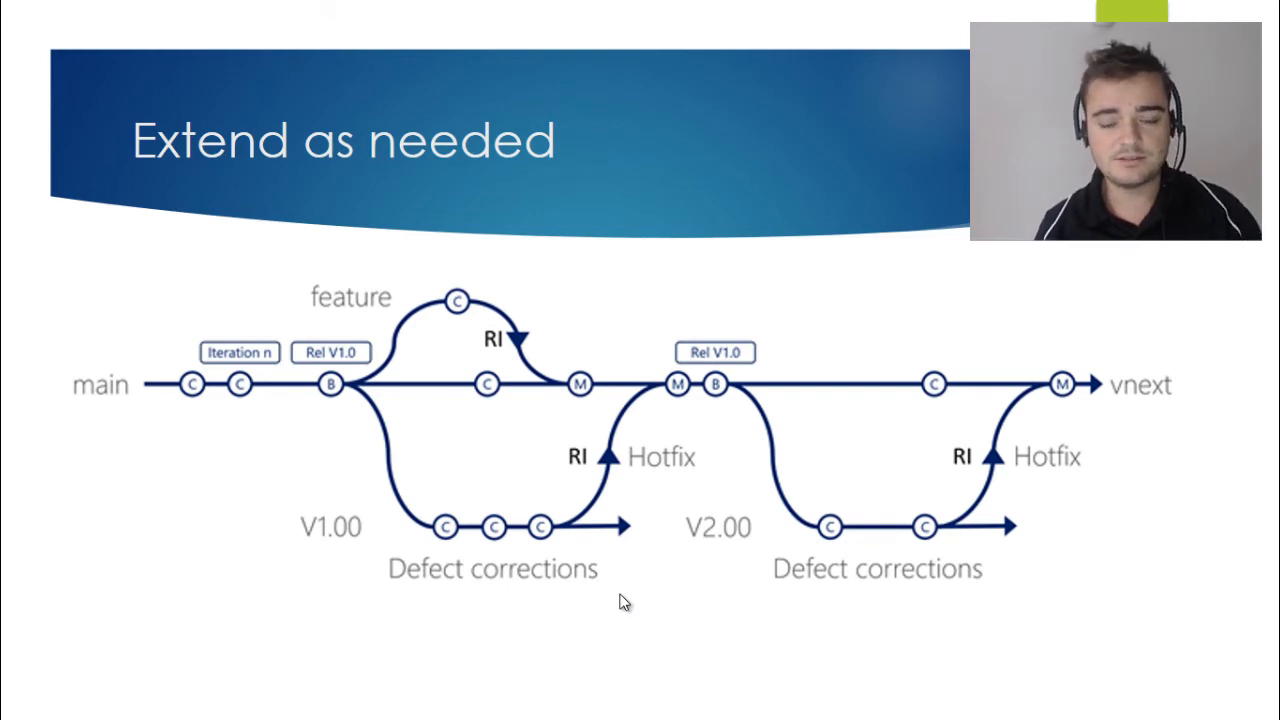
{"action": "key", "text": "alt+Tab"}
{"action": "key", "text": "alt+Tab"}
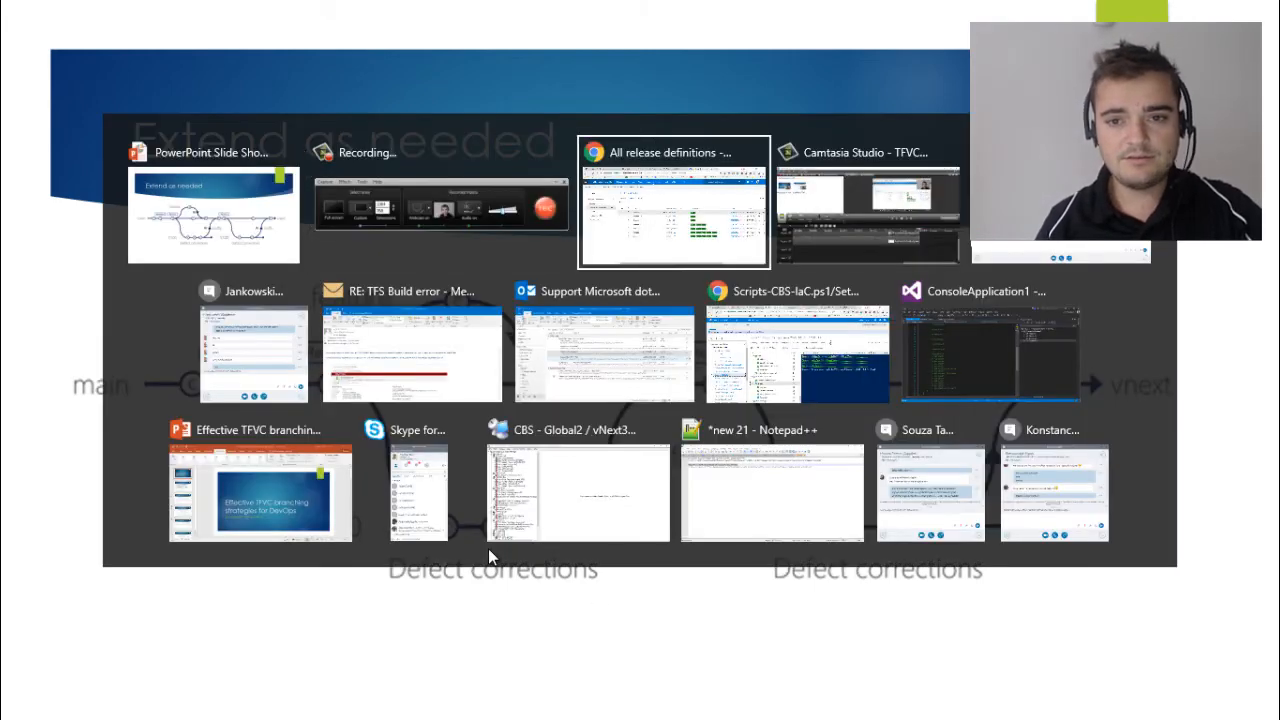
{"action": "key", "text": "alt+Tab"}
{"action": "key", "text": "alt+Tab"}
{"action": "key", "text": "alt+Tab"}
{"action": "key", "text": "alt+Tab"}
{"action": "key", "text": "alt+Tab"}
{"action": "key", "text": "alt+Tab"}
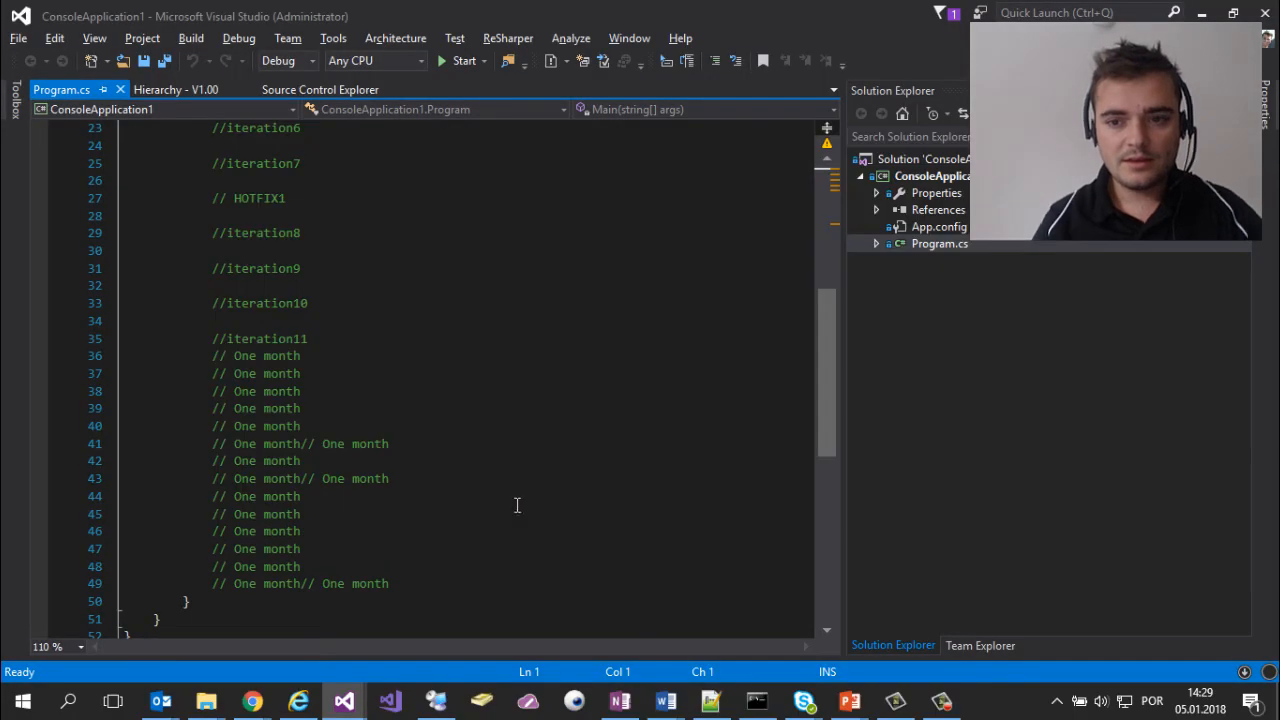
Close the V1.00 hierarchy view, collapse feature2 and main in Source Control Explorer, and open ConsoleApplication1.sln from the V1.00 branch.
{"action": "left_click", "coordinate": [335, 88]}
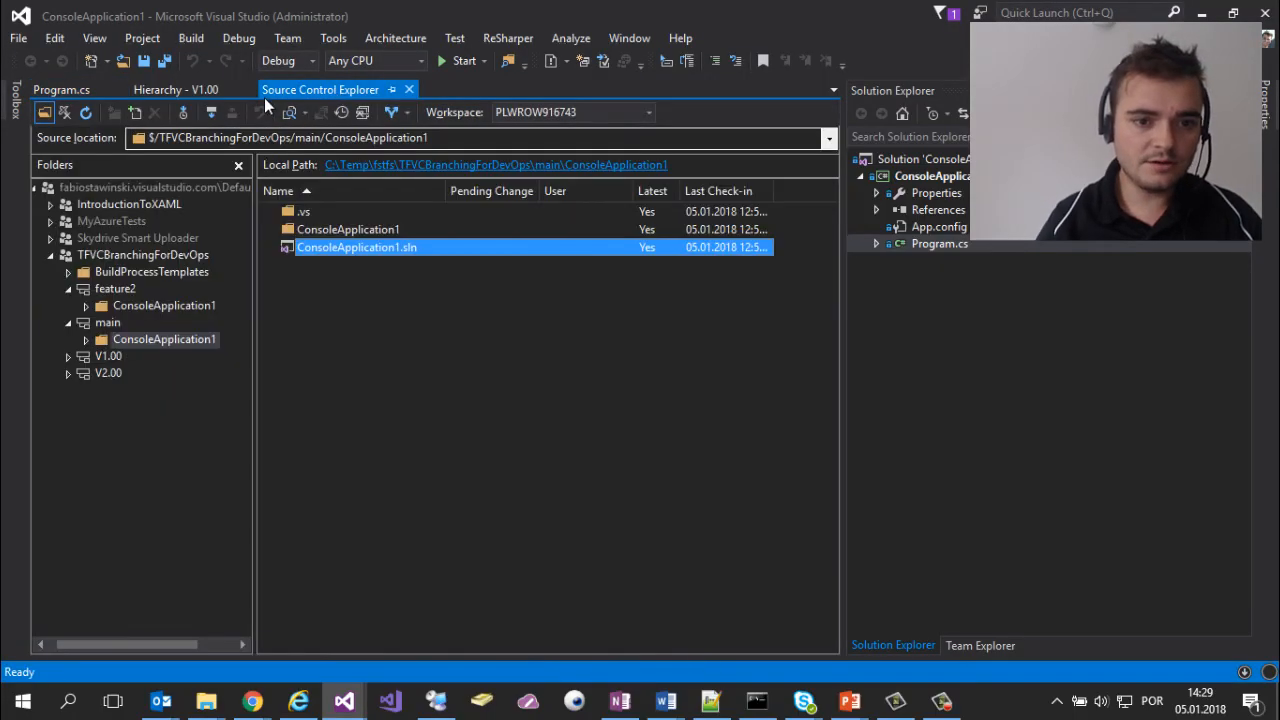
{"action": "left_click", "coordinate": [246, 89]}
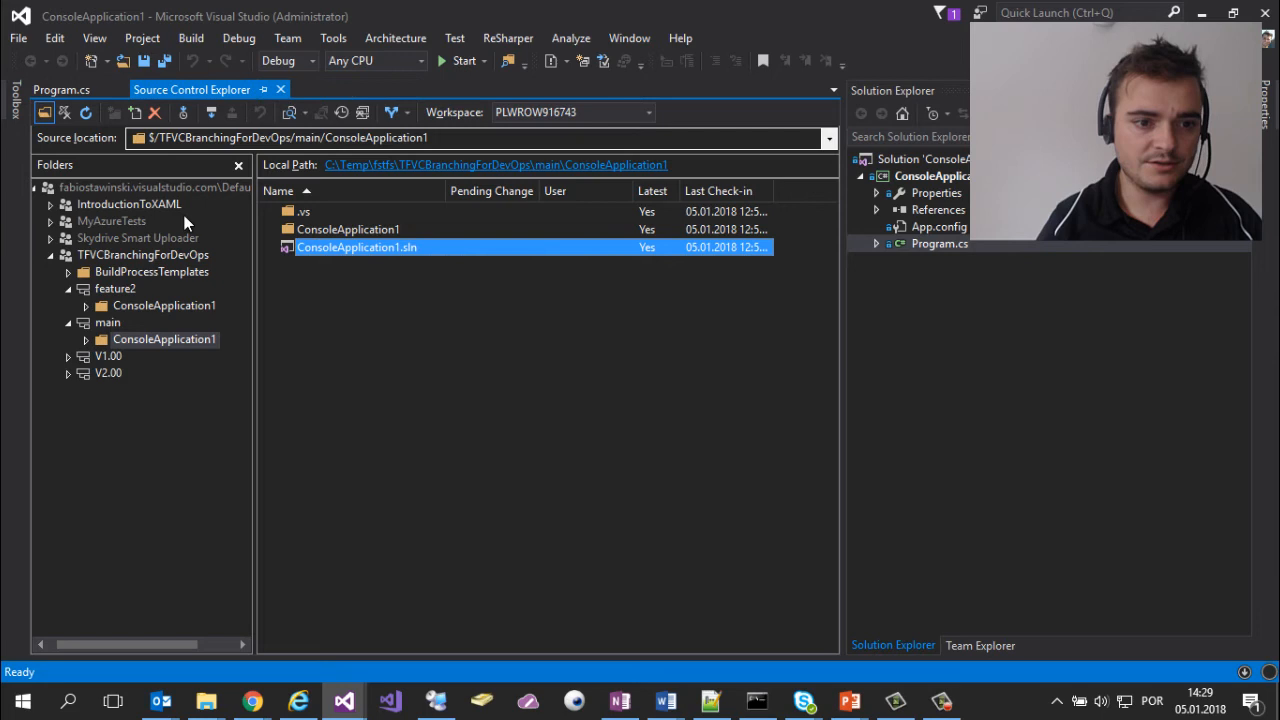
{"action": "left_click", "coordinate": [68, 288]}
{"action": "left_click", "coordinate": [68, 305]}
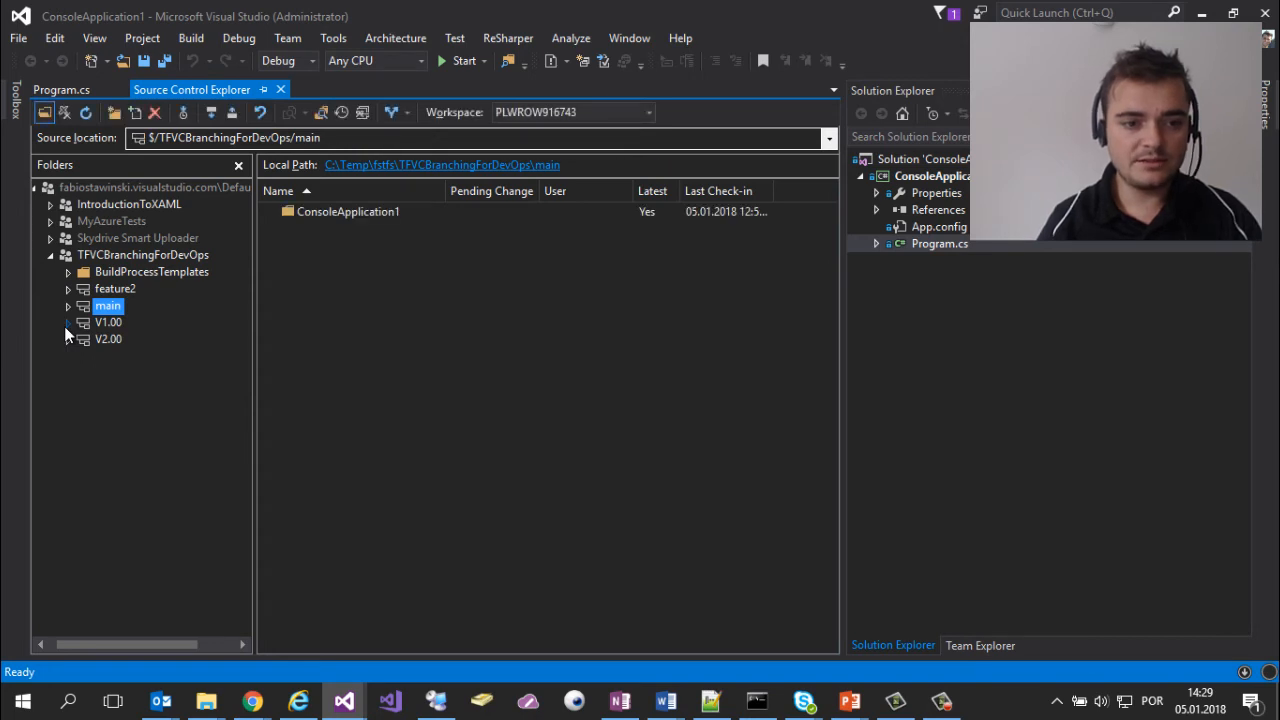
{"action": "left_click", "coordinate": [122, 341]}
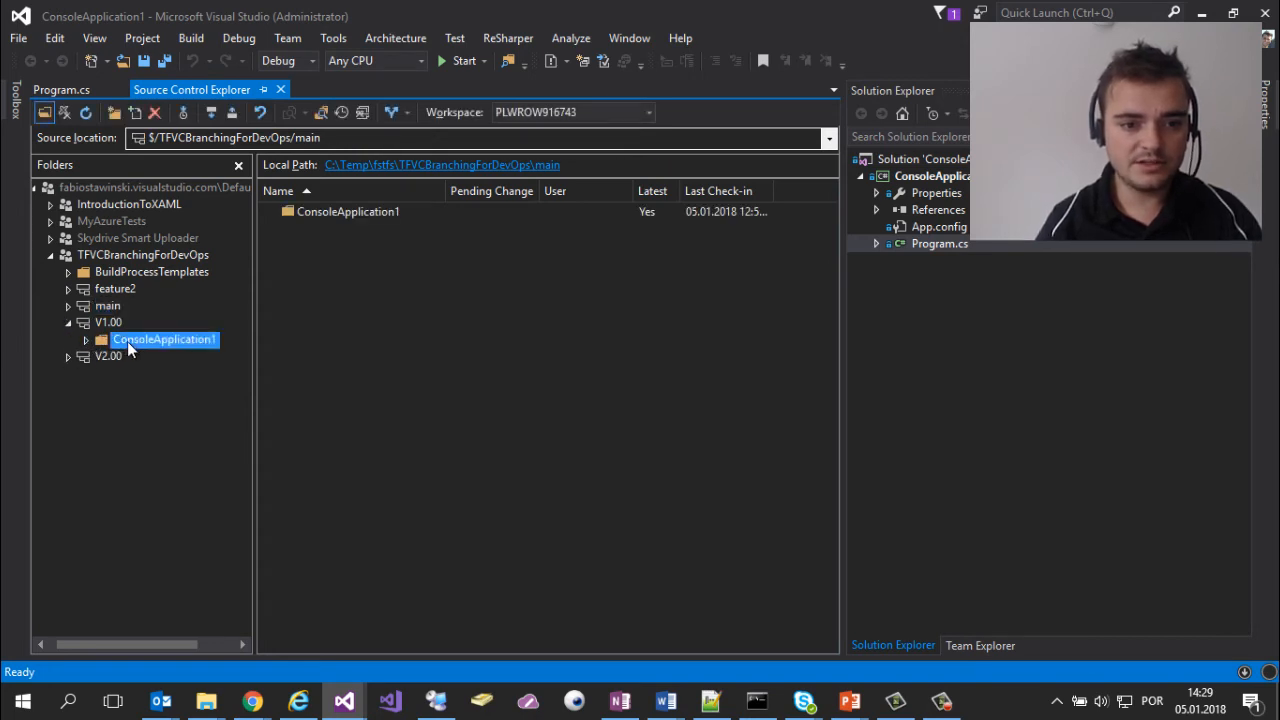
{"action": "double_click", "coordinate": [363, 246]}
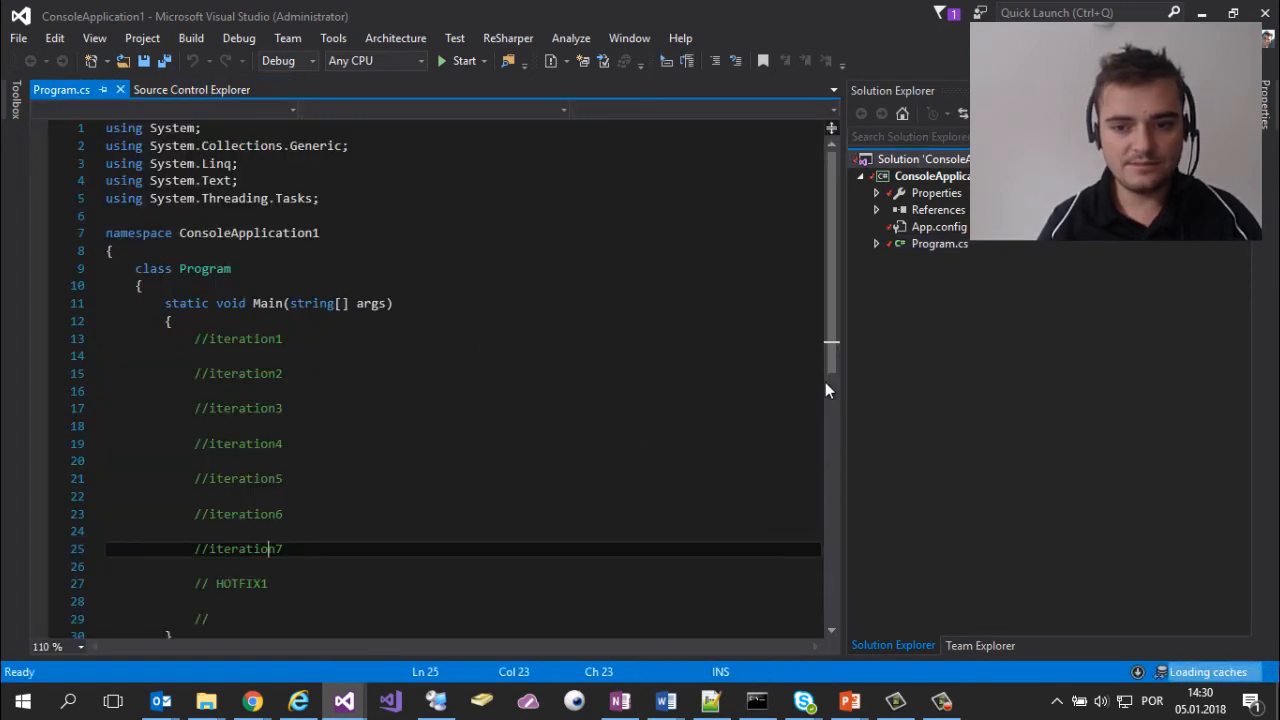
Copy the "// HOTFIX1" comment in Program.cs over the empty comment below it and twice more underneath, separated by blank lines.
{"action": "scroll", "coordinate": [574, 528], "scroll_direction": "down", "scroll_amount": 3}
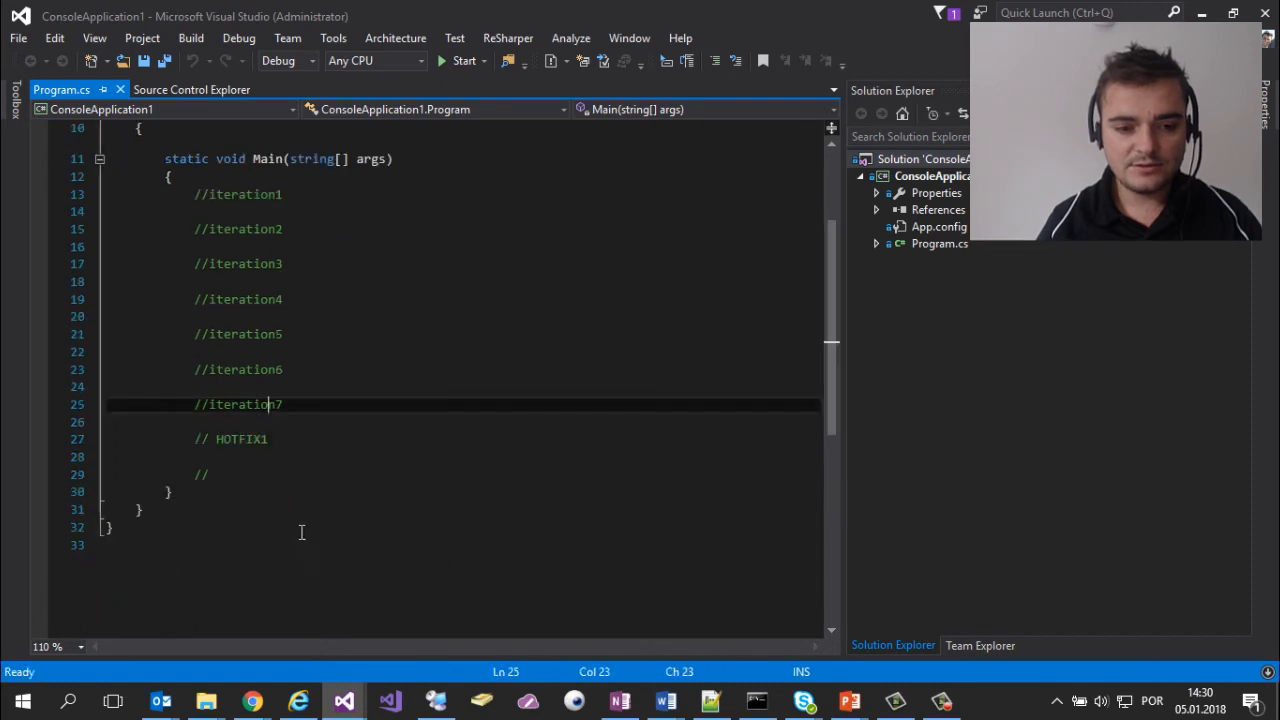
{"action": "left_click", "coordinate": [303, 442]}
{"action": "key", "text": "shift+Home"}
{"action": "key", "text": "shift+Home"}
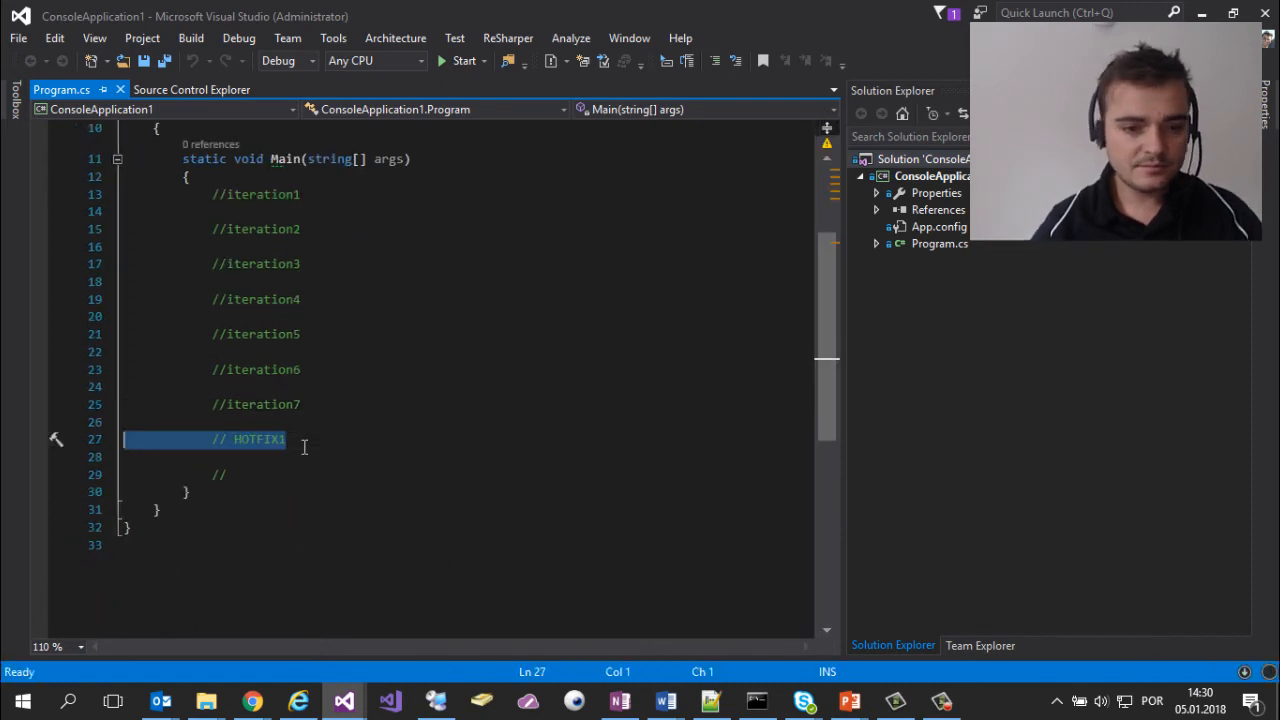
{"action": "key", "text": "ctrl+c"}
{"action": "key", "text": "ctrl+v"}
{"action": "key", "text": "Down"}
{"action": "key", "text": "Down"}
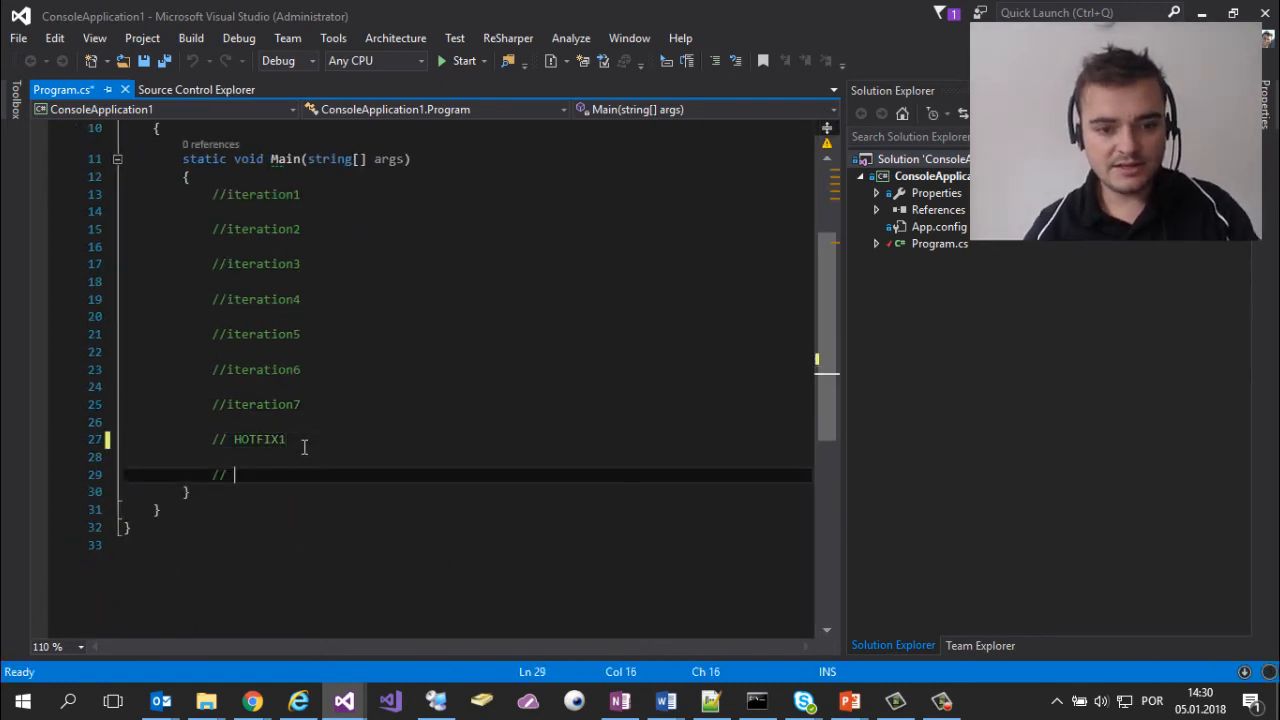
{"action": "key", "text": "shift+Home"}
{"action": "key", "text": "ctrl+v"}
{"action": "key", "text": "Return"}
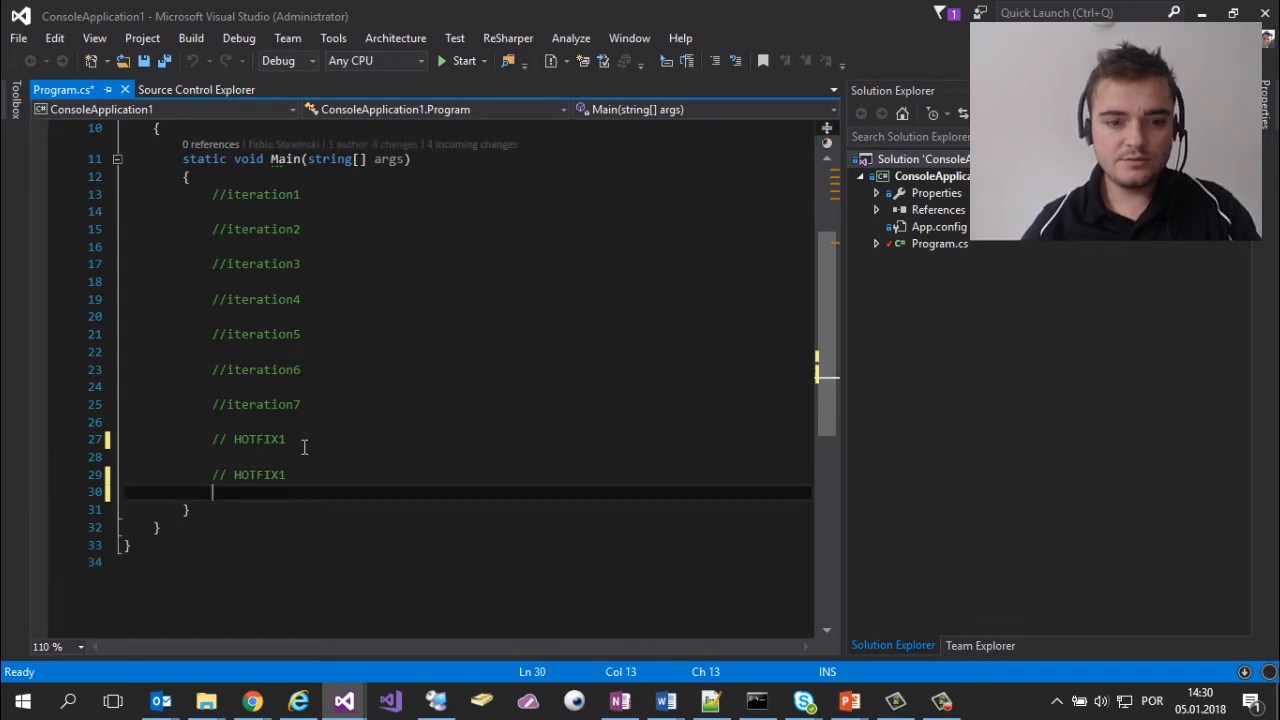
{"action": "key", "text": "Return"}
{"action": "key", "text": "ctrl+v"}
{"action": "key", "text": "Return"}
{"action": "key", "text": "Return"}
{"action": "key", "text": "ctrl+v"}
Renumber the three copied comments as HOTFIX2, HOTFIX3 and HOTFIX4, and save Program.cs.
{"action": "key", "text": "Up"}
{"action": "key", "text": "Up"}
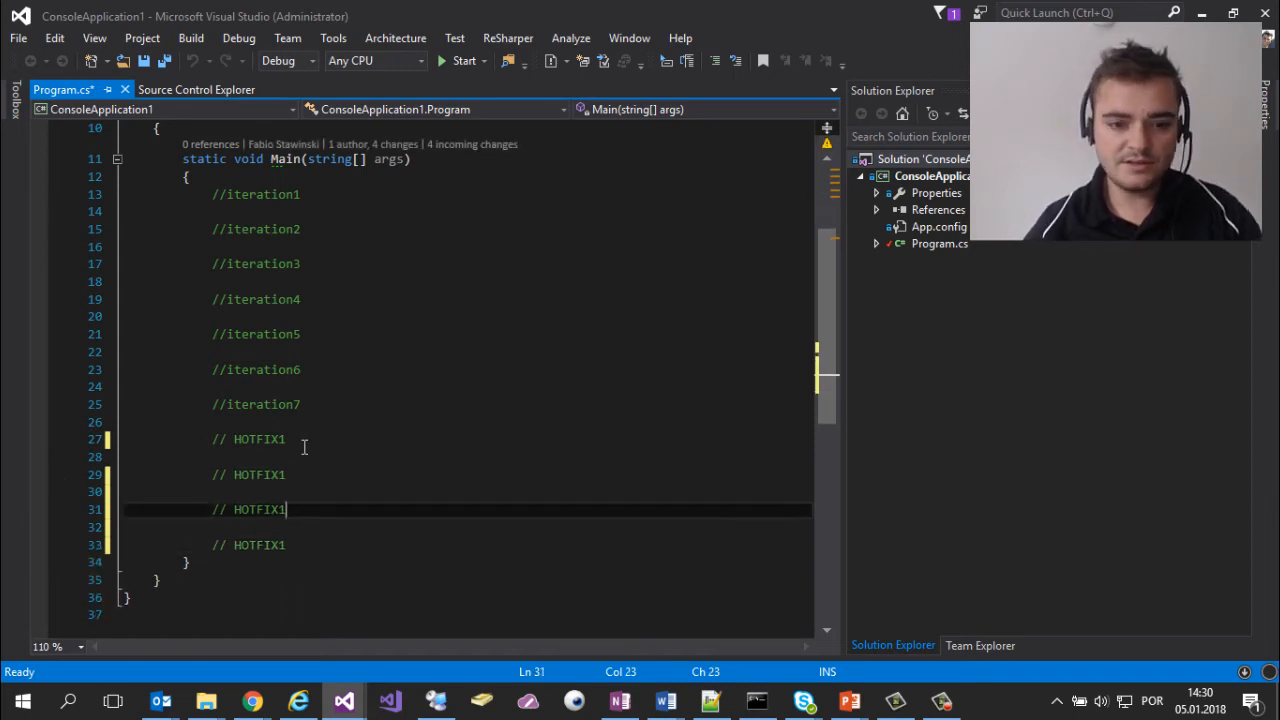
{"action": "key", "text": "Up"}
{"action": "key", "text": "Up"}
{"action": "key", "text": "BackSpace"}
{"action": "type", "text": "2"}
{"action": "key", "text": "Down"}
{"action": "key", "text": "Down"}
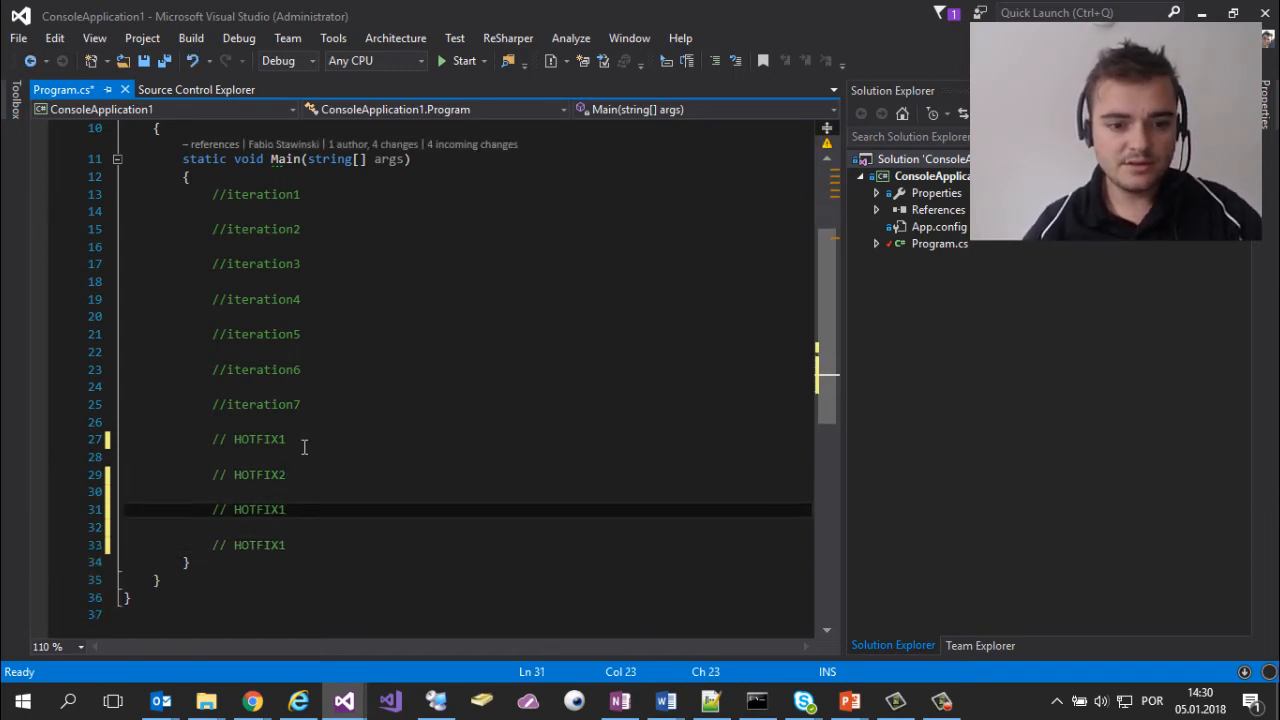
{"action": "key", "text": "BackSpace"}
{"action": "type", "text": "3"}
{"action": "key", "text": "Down"}
{"action": "key", "text": "Down"}
{"action": "key", "text": "BackSpace"}
{"action": "type", "text": "4"}
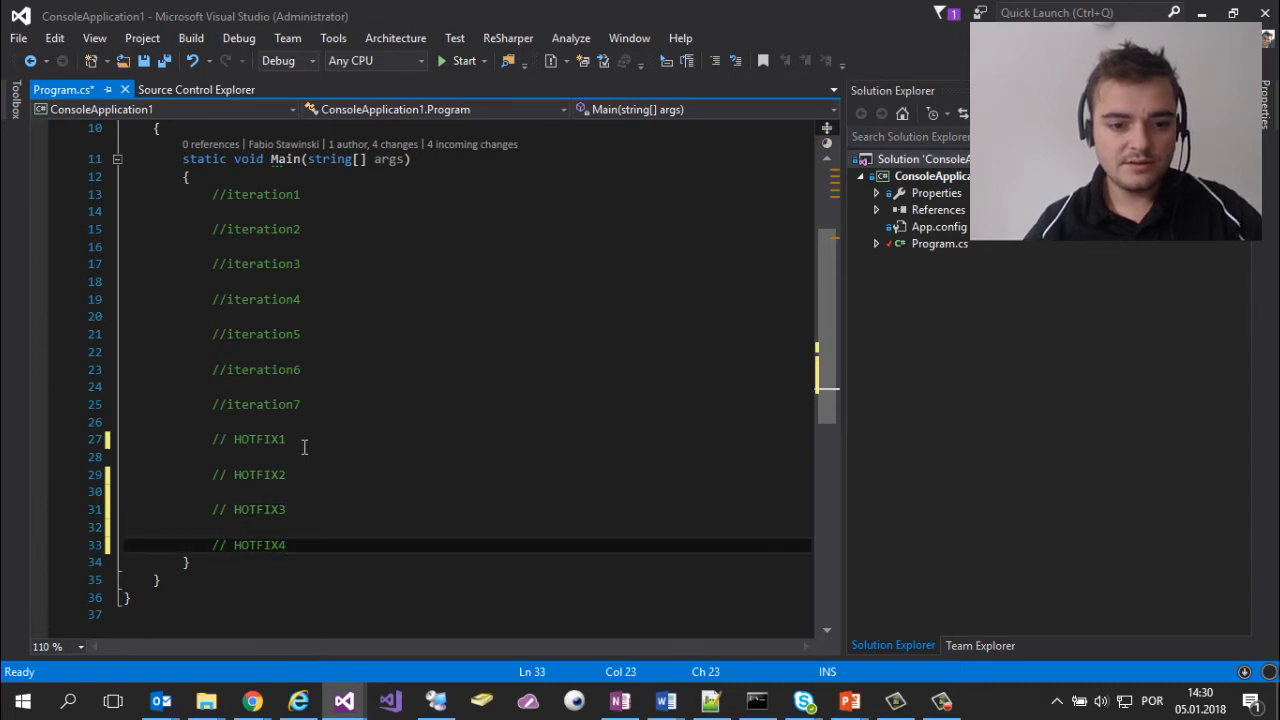
{"action": "key", "text": "ctrl+s"}
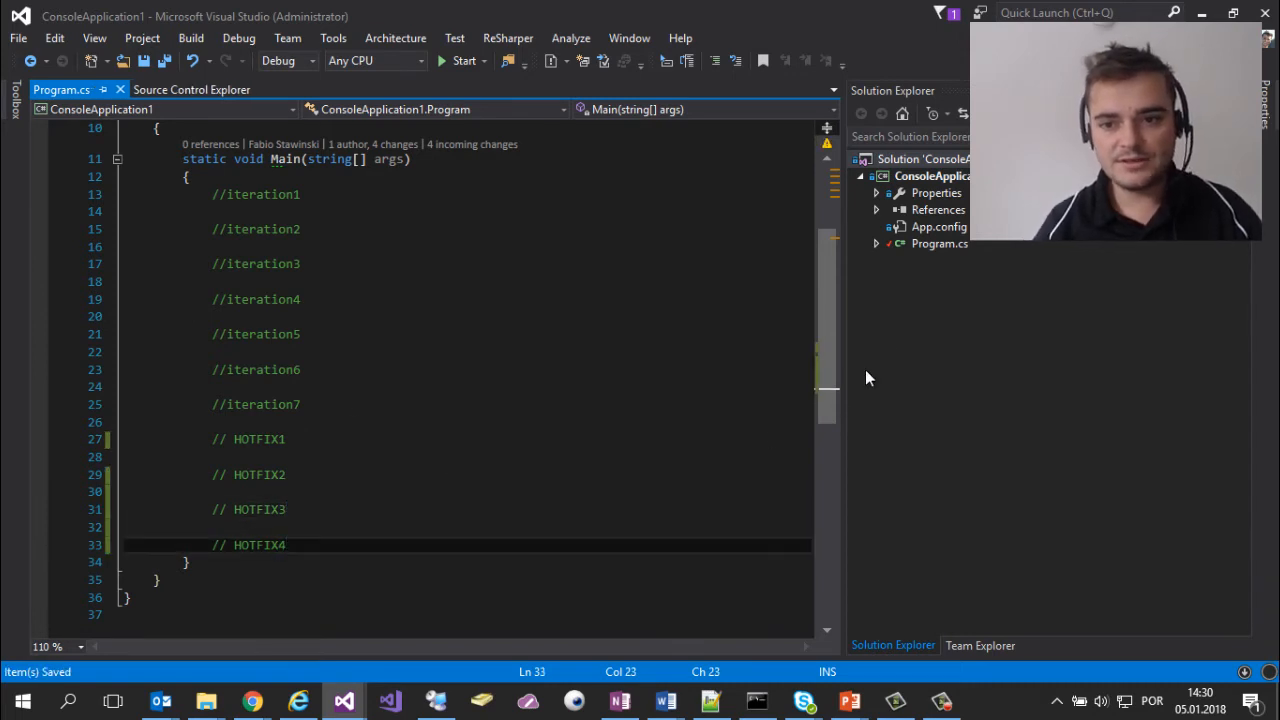
Check in the V1.00 solution's hotfix changes and switch to the "Extend as needed" PowerPoint slide.
{"action": "right_click", "coordinate": [945, 162]}
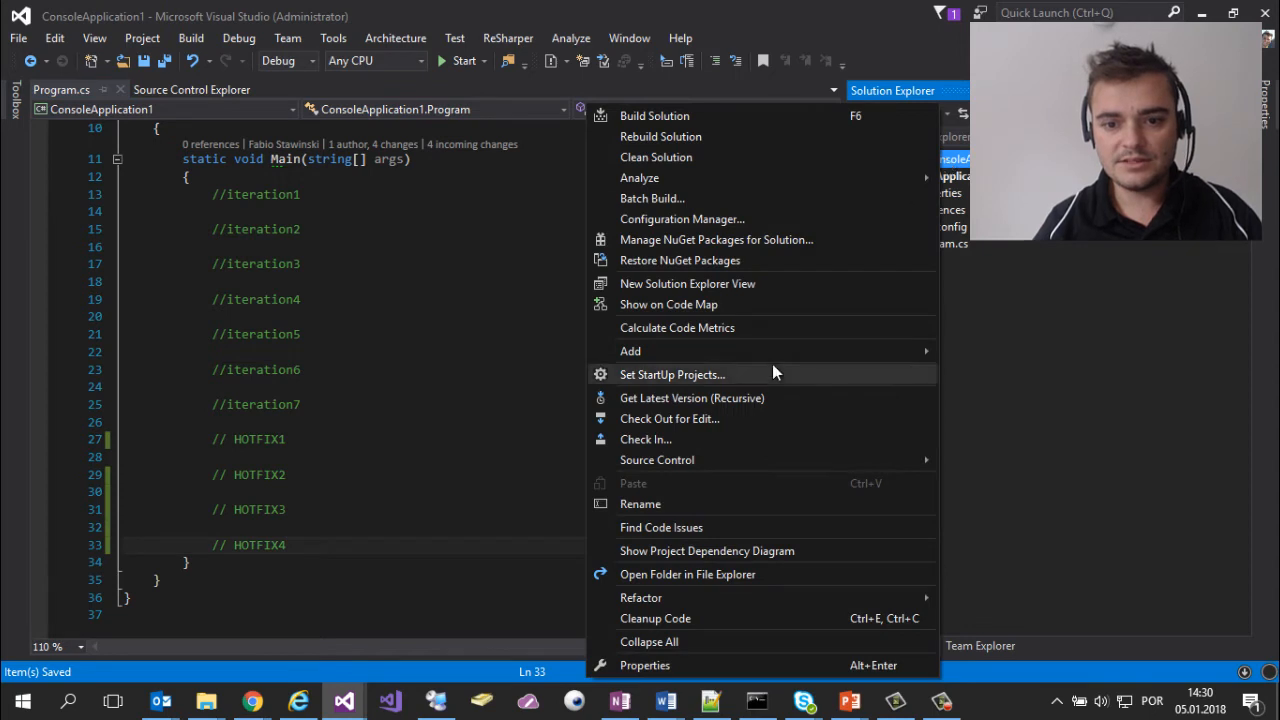
{"action": "left_click", "coordinate": [700, 439]}
{"action": "left_click", "coordinate": [886, 170]}
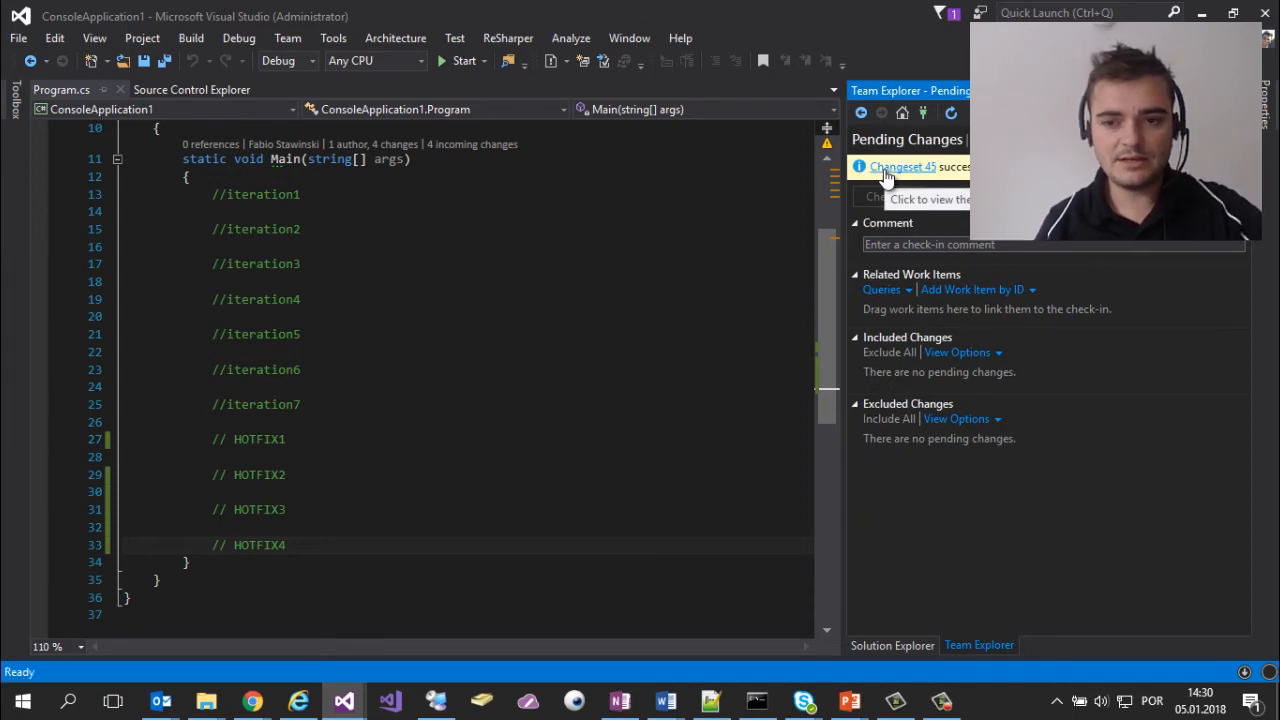
{"action": "key", "text": "alt+Tab"}
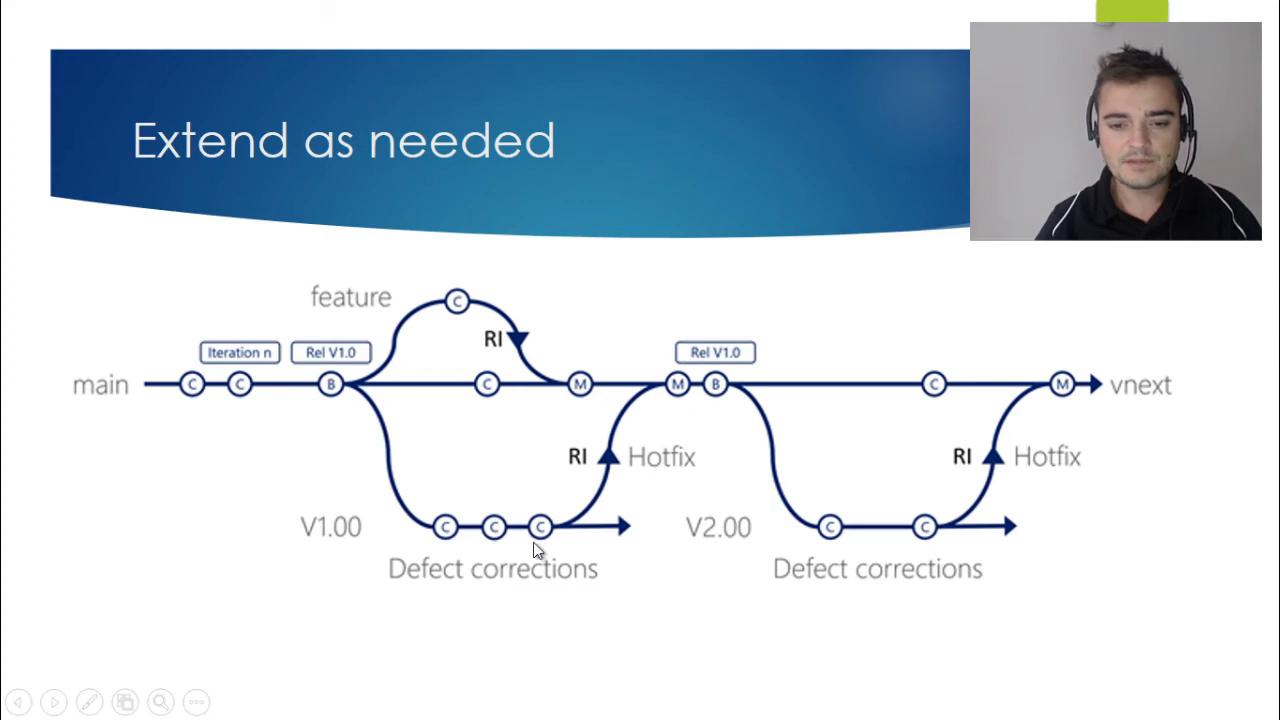
Switch to Chrome and check the queued builds page for the running Hotfix_Bld build.
{"action": "key", "text": "alt+Tab"}
{"action": "key", "text": "alt+Tab"}
{"action": "key", "text": "alt+Tab"}
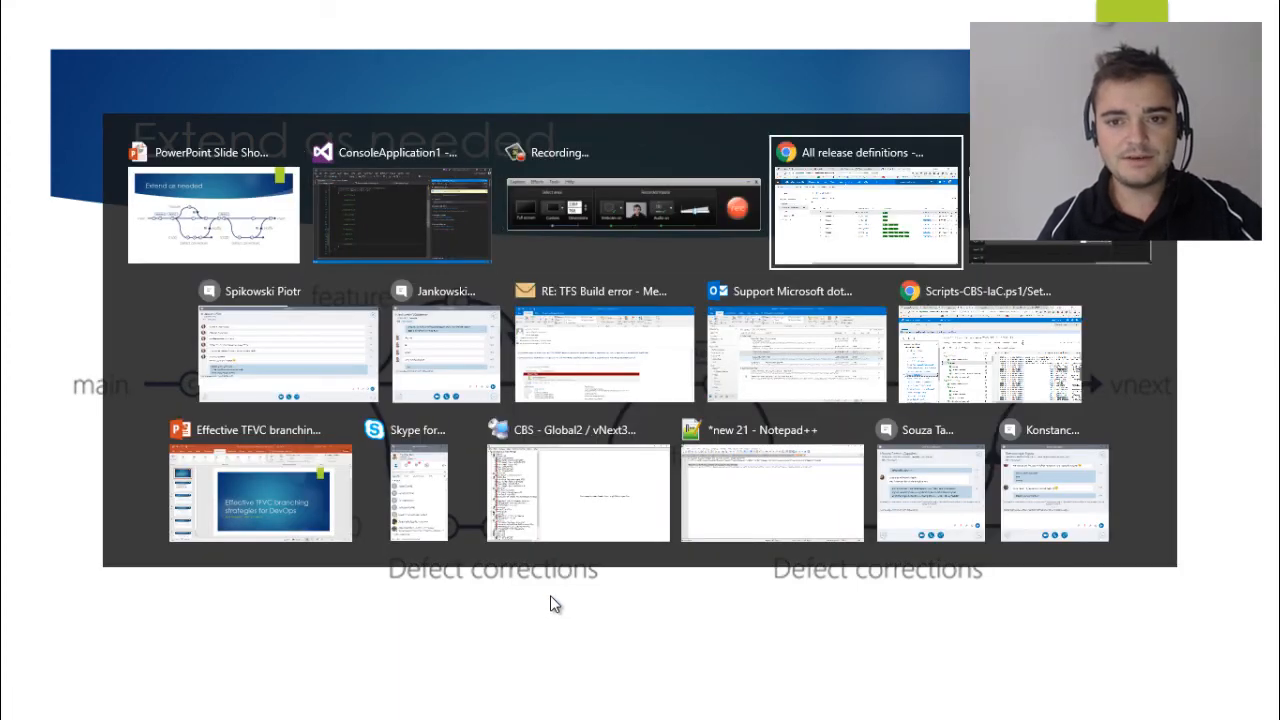
{"action": "left_click", "coordinate": [627, 21]}
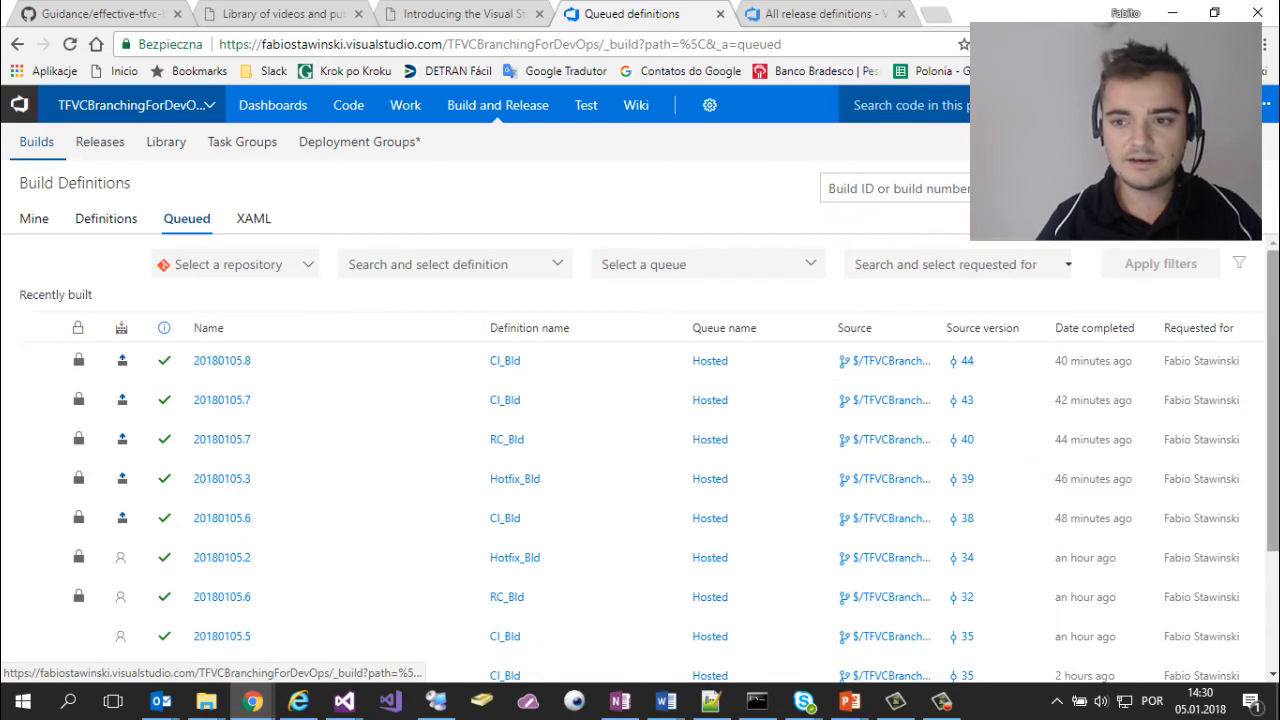
{"action": "scroll", "coordinate": [1245, 535], "scroll_direction": "down", "scroll_amount": 3}
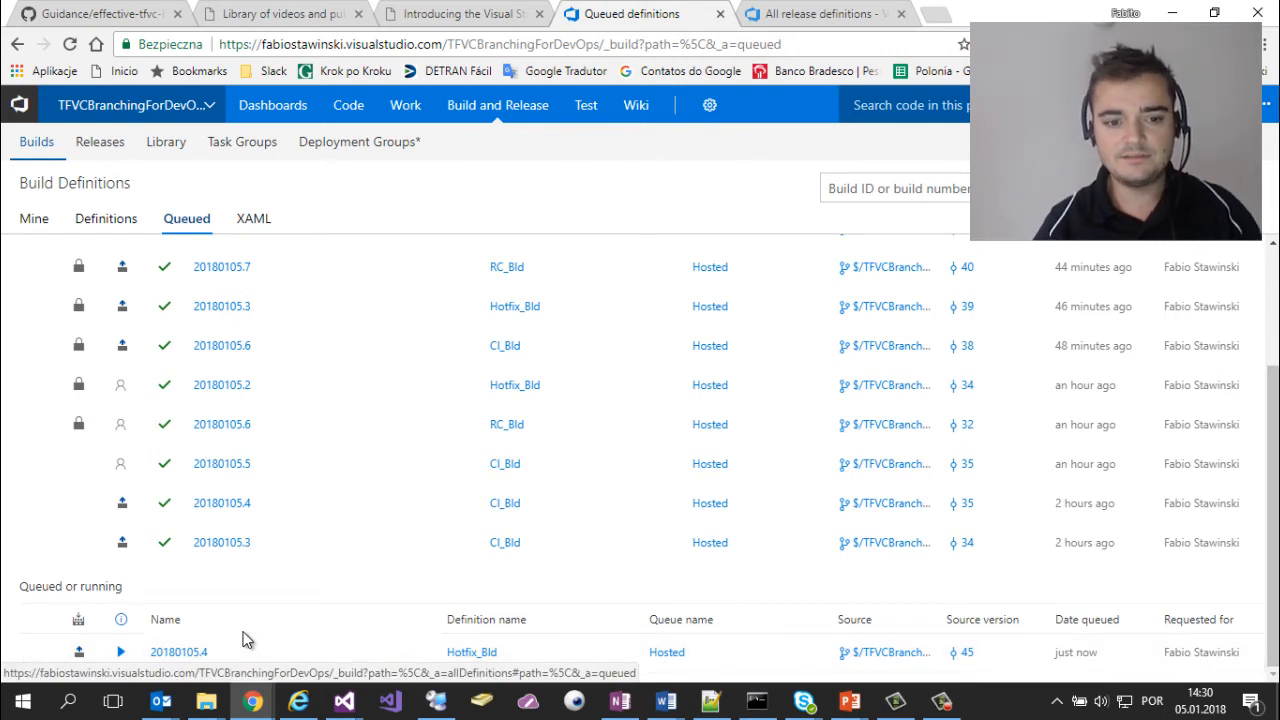
Review the list and the environment overview of all release definitions, with a glance at the branching slide.
{"action": "left_click", "coordinate": [790, 16]}
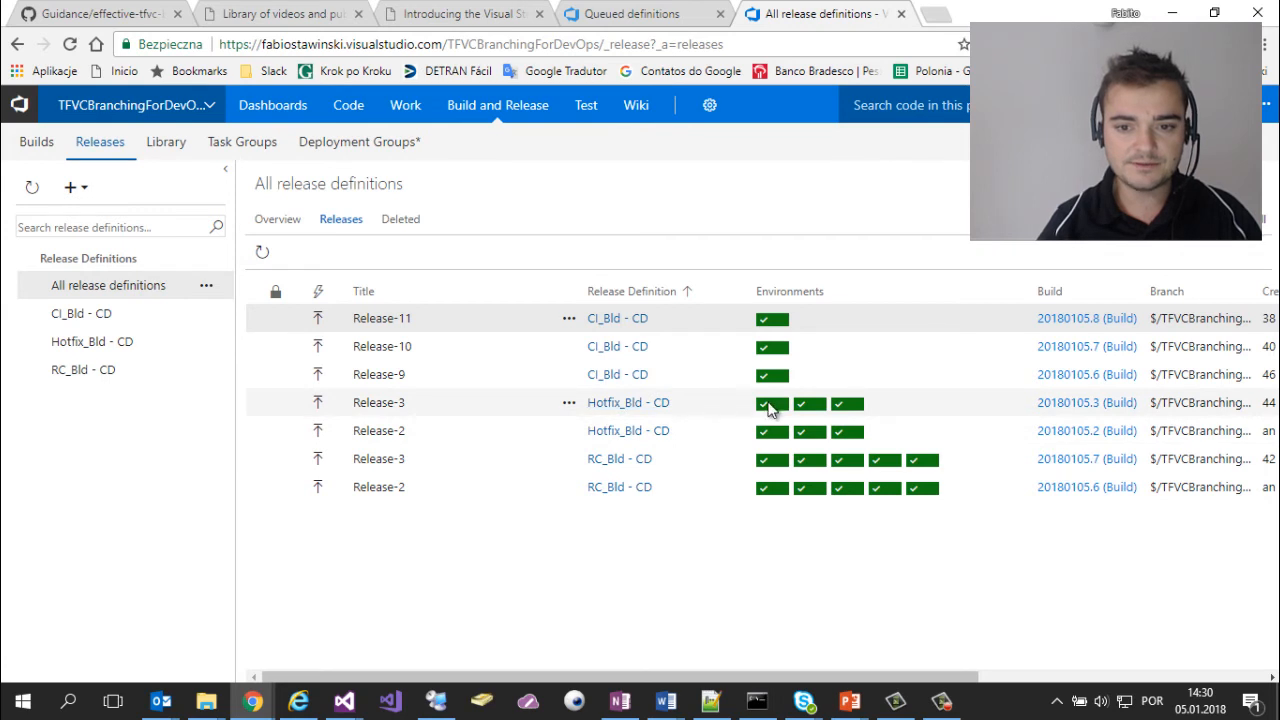
{"action": "mouse_move", "coordinate": [775, 412]}
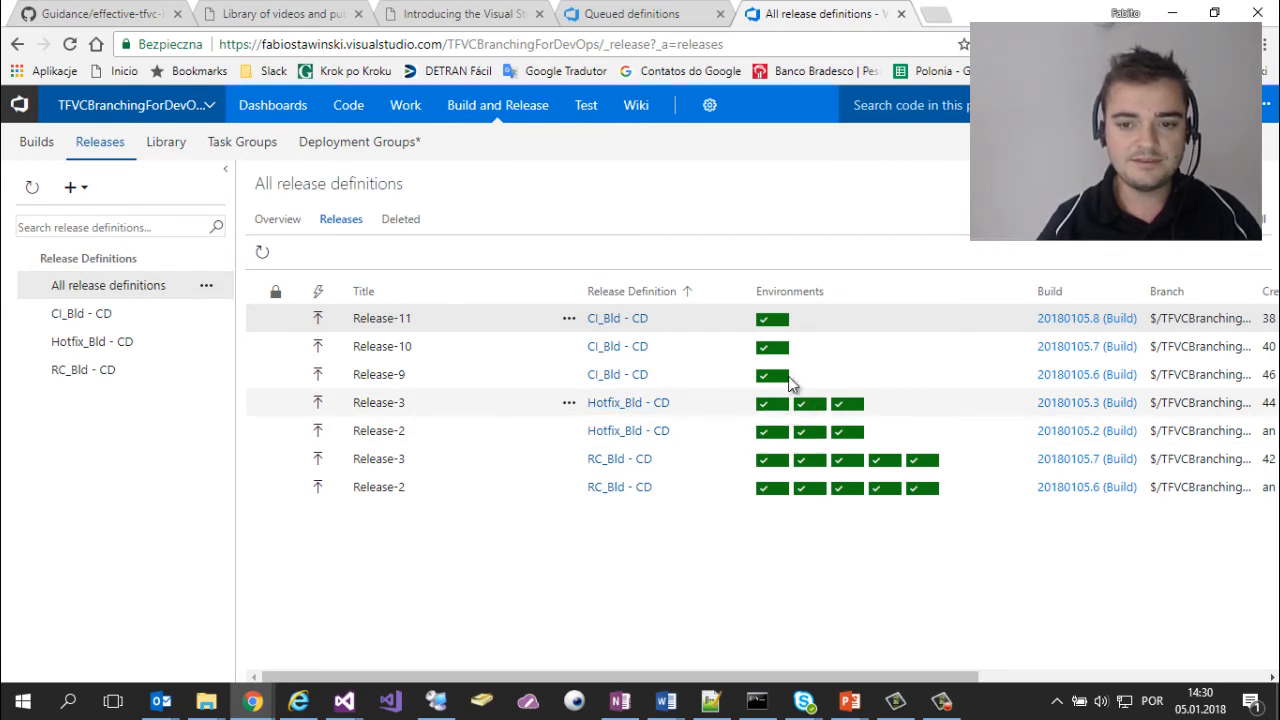
{"action": "left_click", "coordinate": [288, 220]}
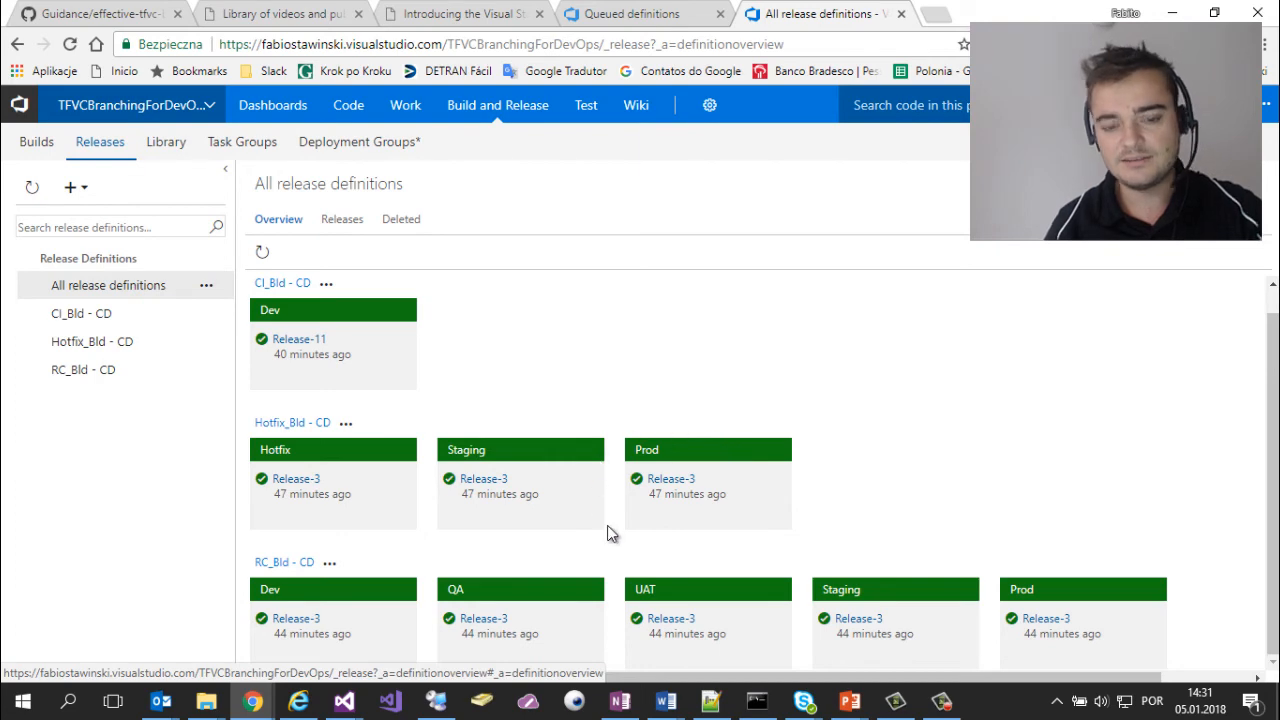
{"action": "key", "text": "alt+Tab"}
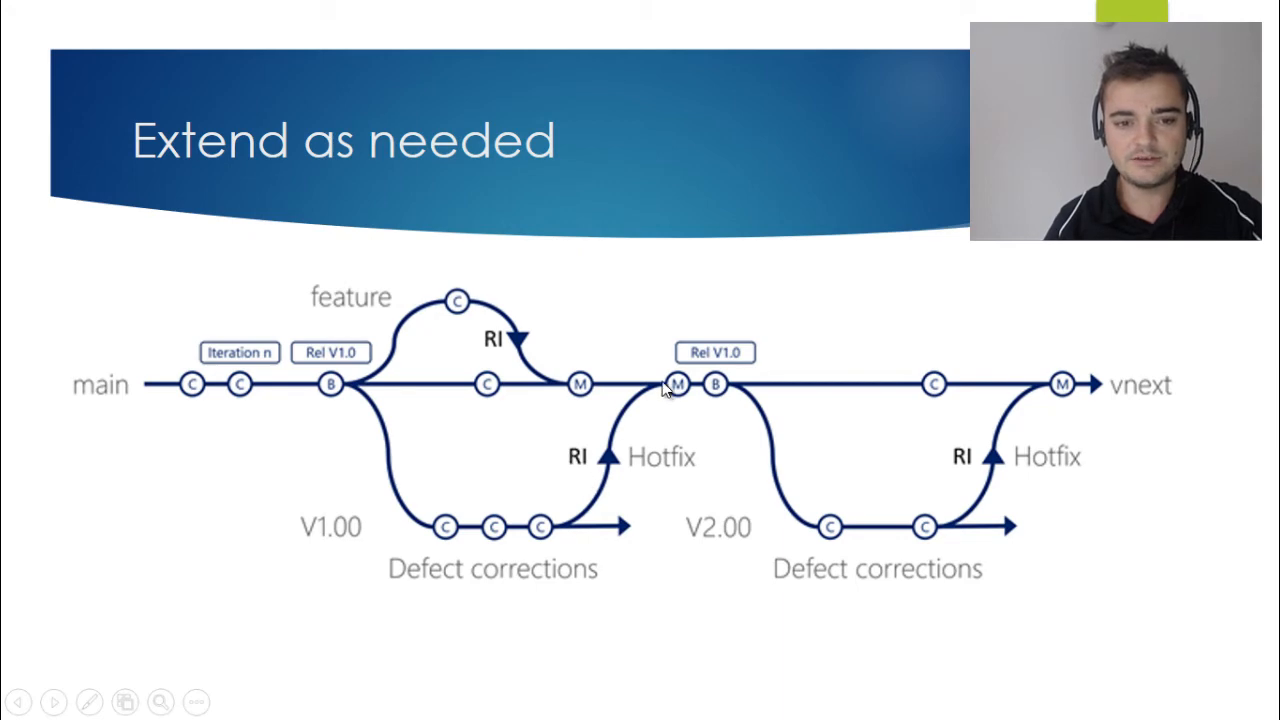
{"action": "key", "text": "alt+Tab"}
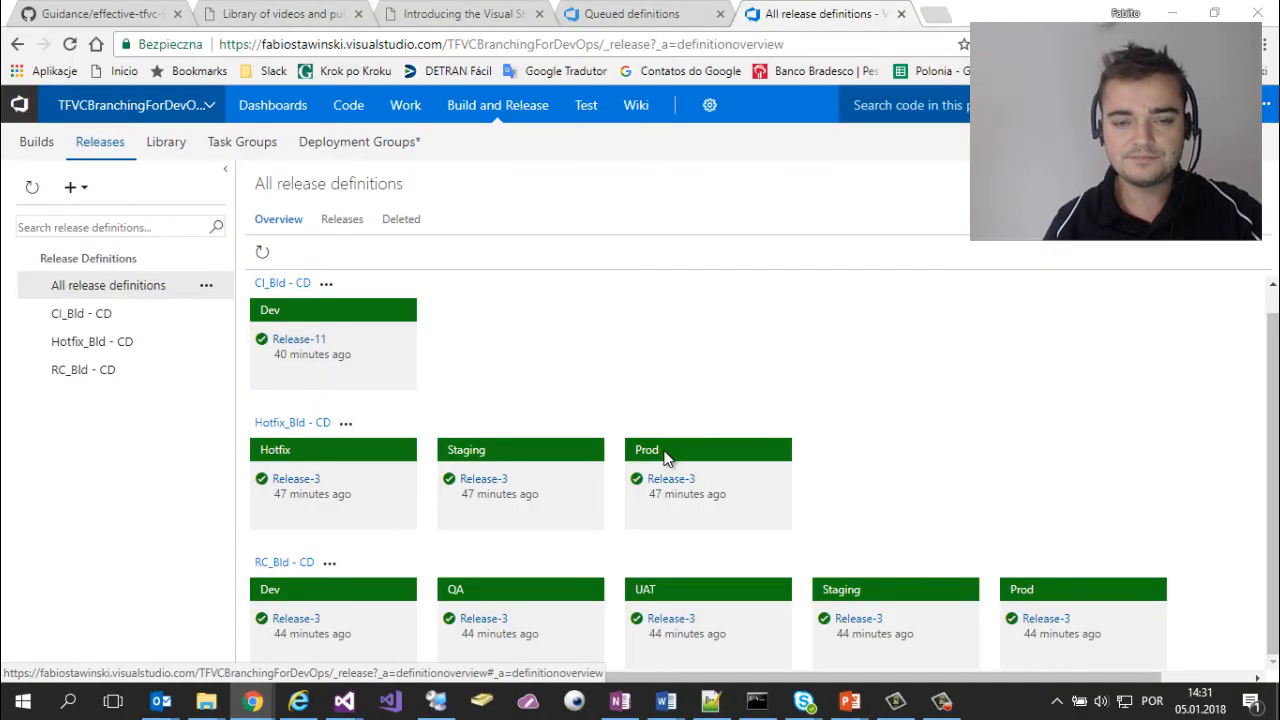
Switch to Visual Studio and merge all changes from the V1.00 branch into main, up to the latest version.
{"action": "key", "text": "alt+Tab"}
{"action": "key", "text": "alt+Tab"}
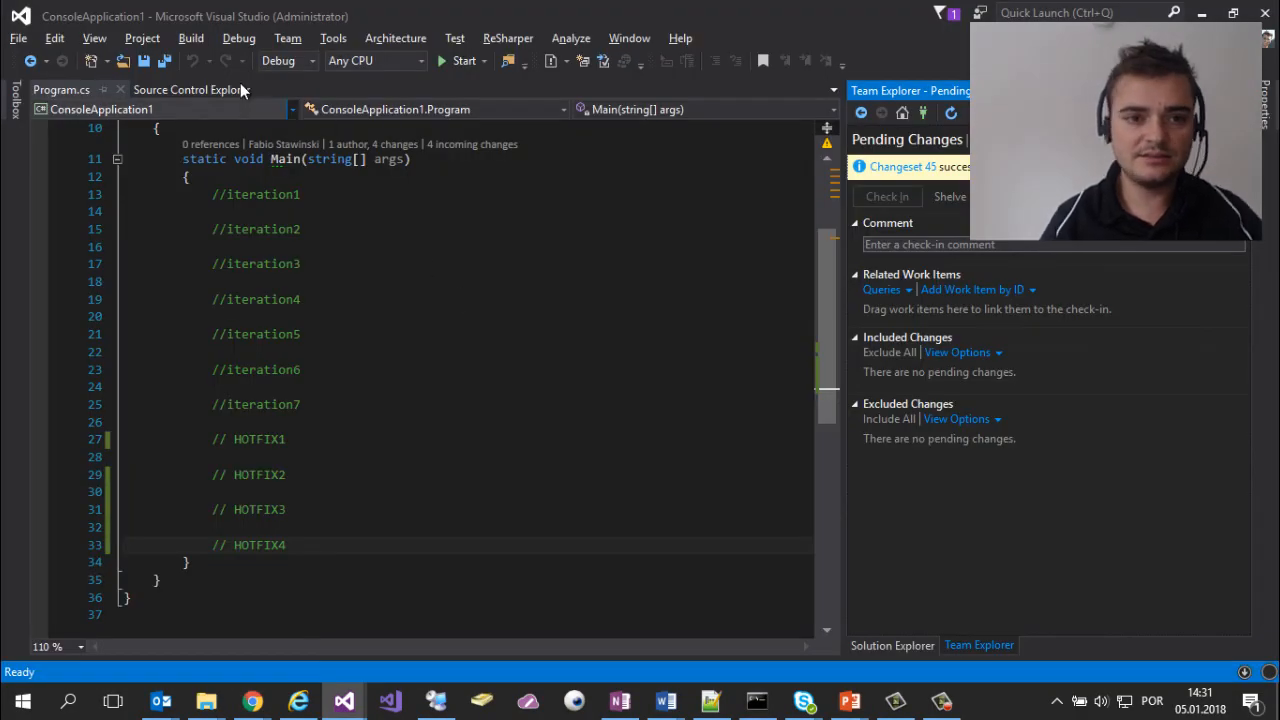
{"action": "left_click", "coordinate": [191, 89]}
{"action": "right_click", "coordinate": [105, 323]}
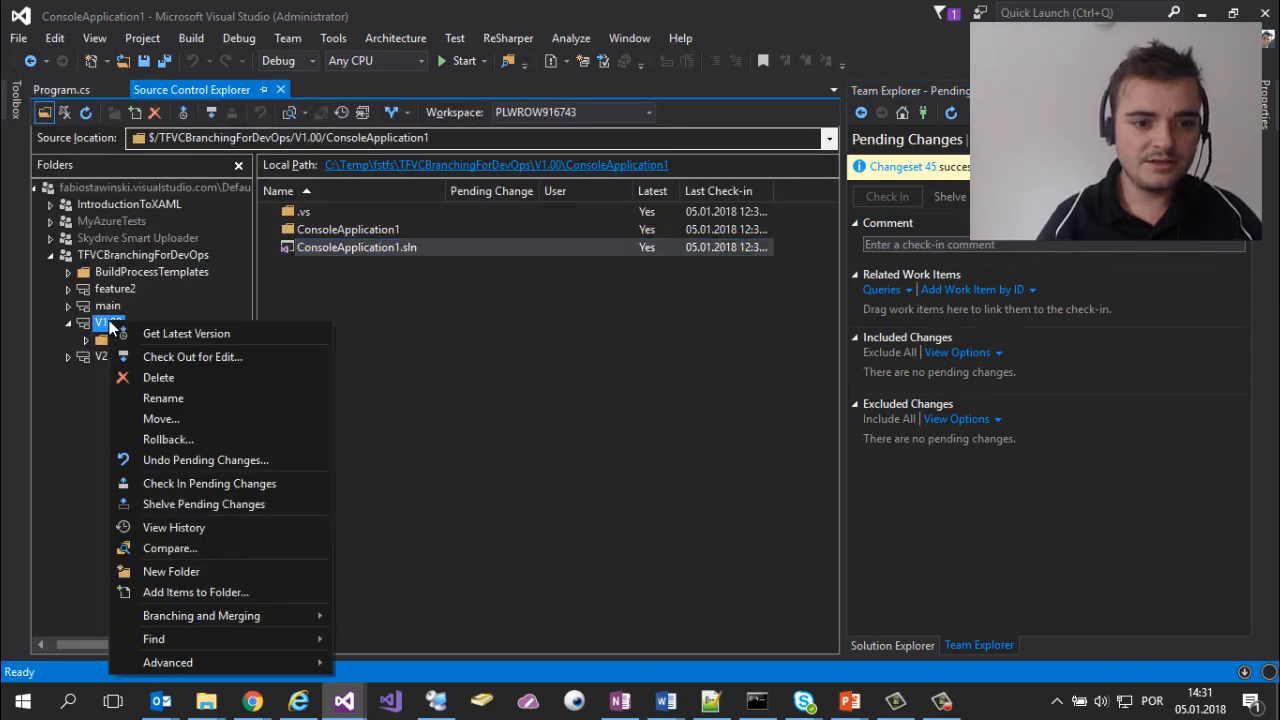
{"action": "mouse_move", "coordinate": [290, 615]}
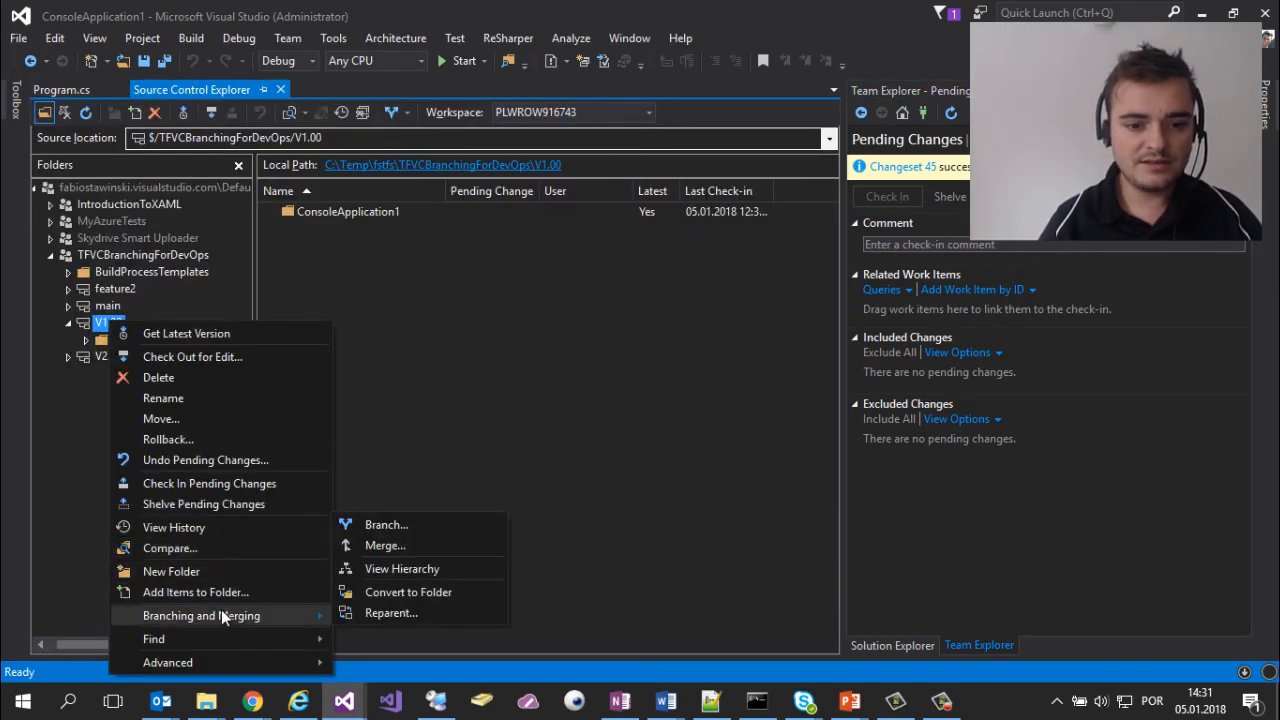
{"action": "left_click", "coordinate": [414, 545]}
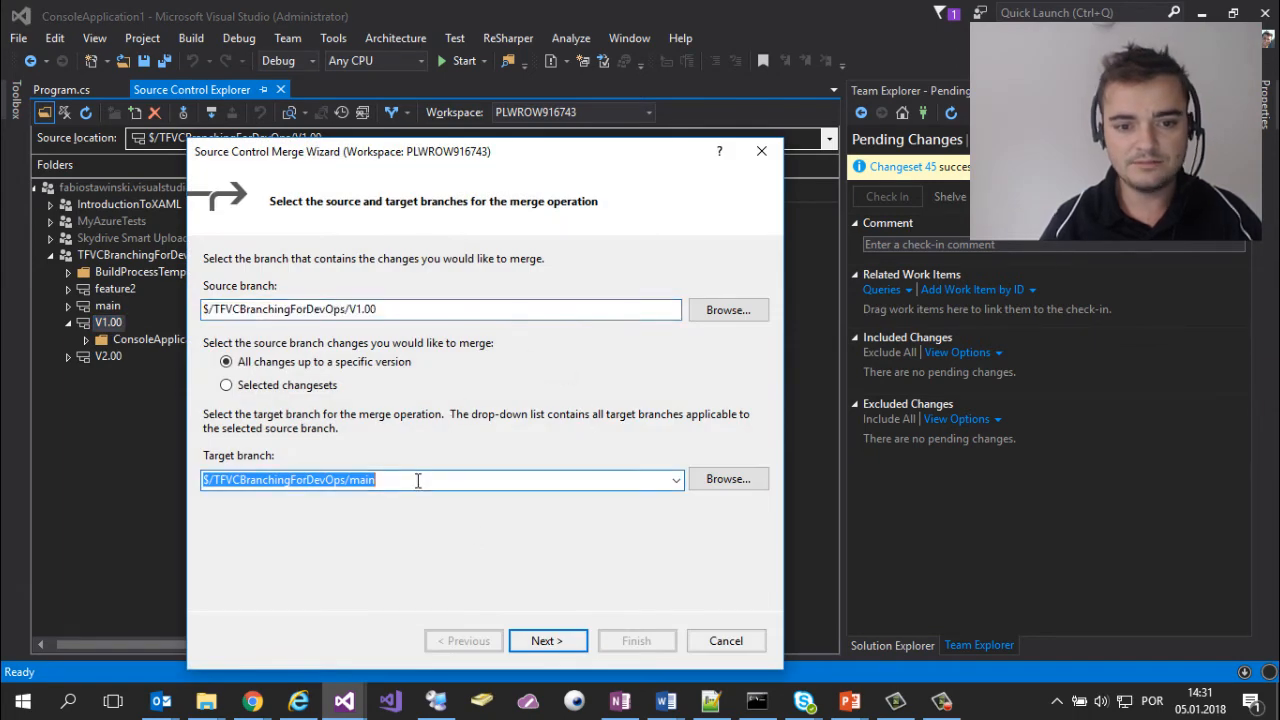
{"action": "left_click", "coordinate": [556, 645]}
{"action": "left_click", "coordinate": [556, 645]}
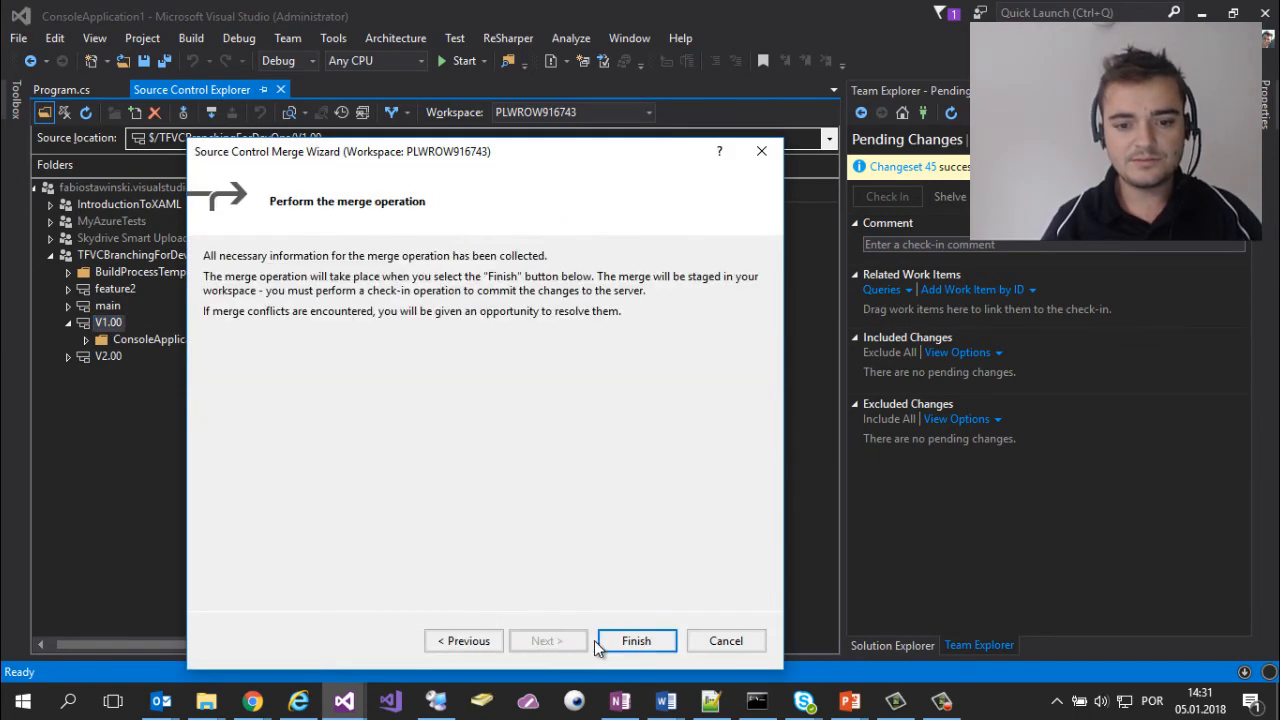
{"action": "left_click", "coordinate": [632, 645]}
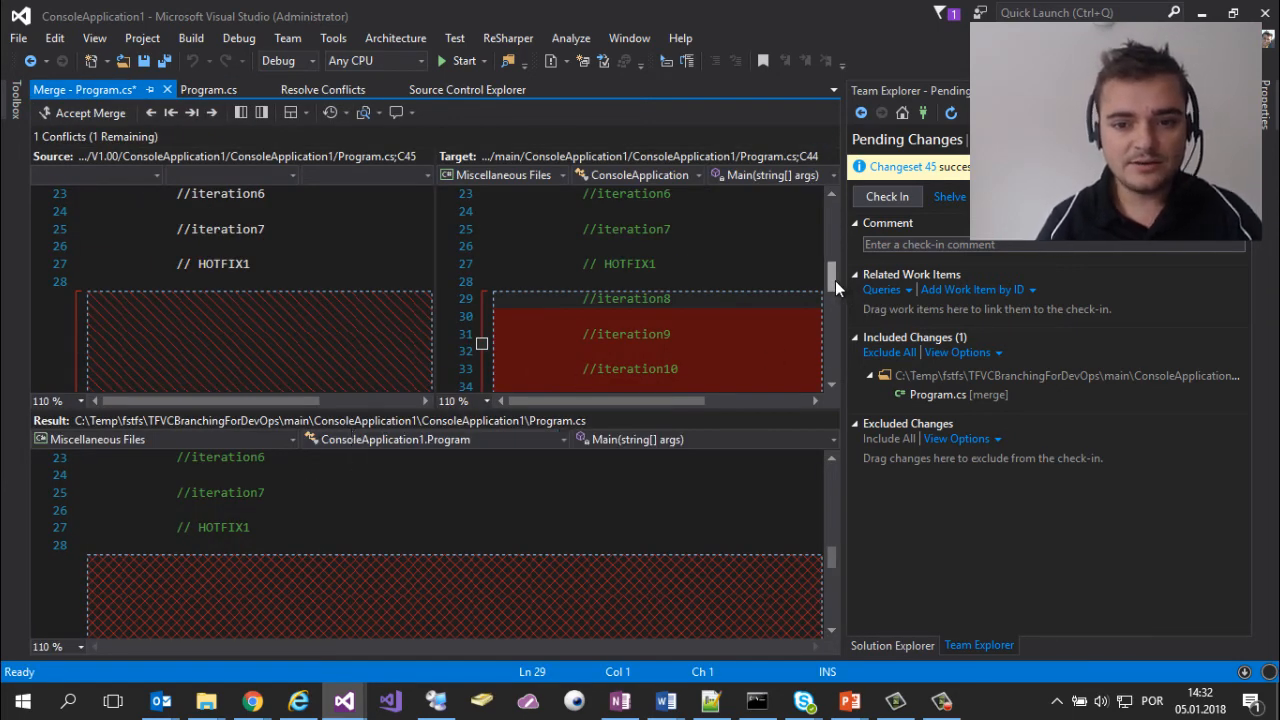
Resolve the Program.cs conflict by keeping main's iteration and One month comments plus V1.00's HOTFIX2 to HOTFIX4 comments, and accept the merge.
{"action": "left_click_drag", "start_coordinate": [833, 278], "coordinate": [834, 288]}
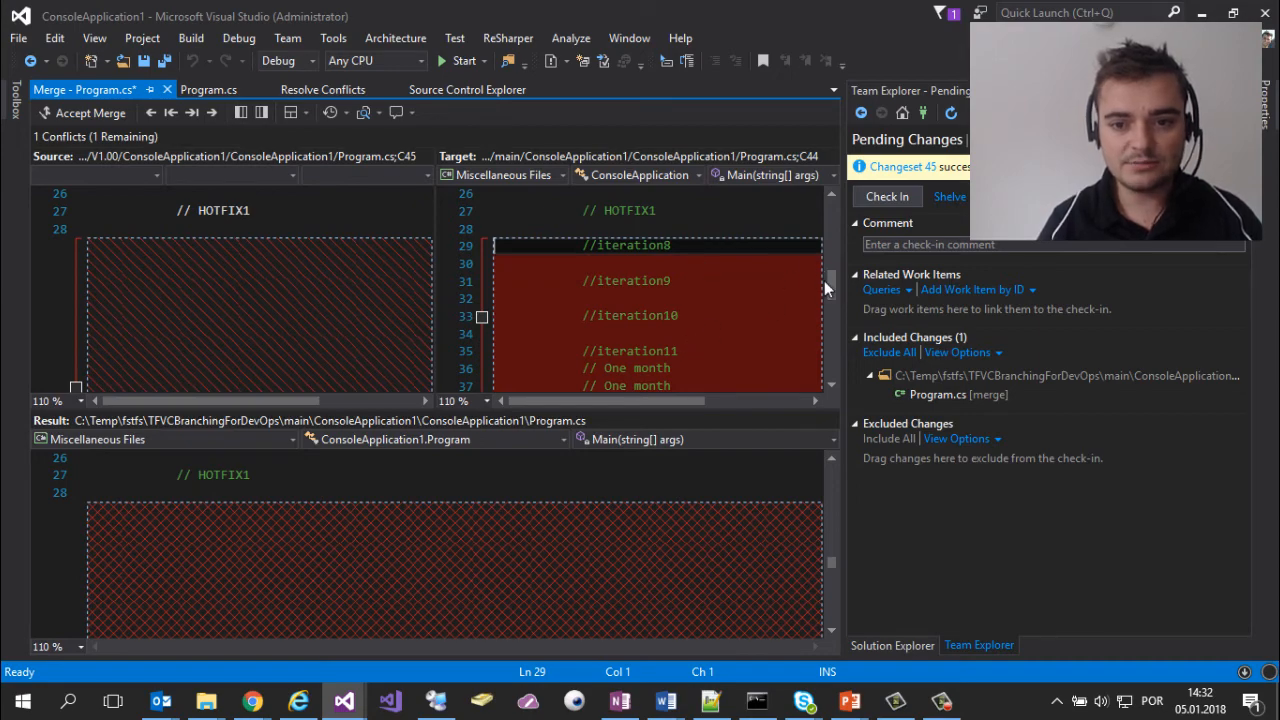
{"action": "left_click_drag", "start_coordinate": [832, 285], "coordinate": [833, 306]}
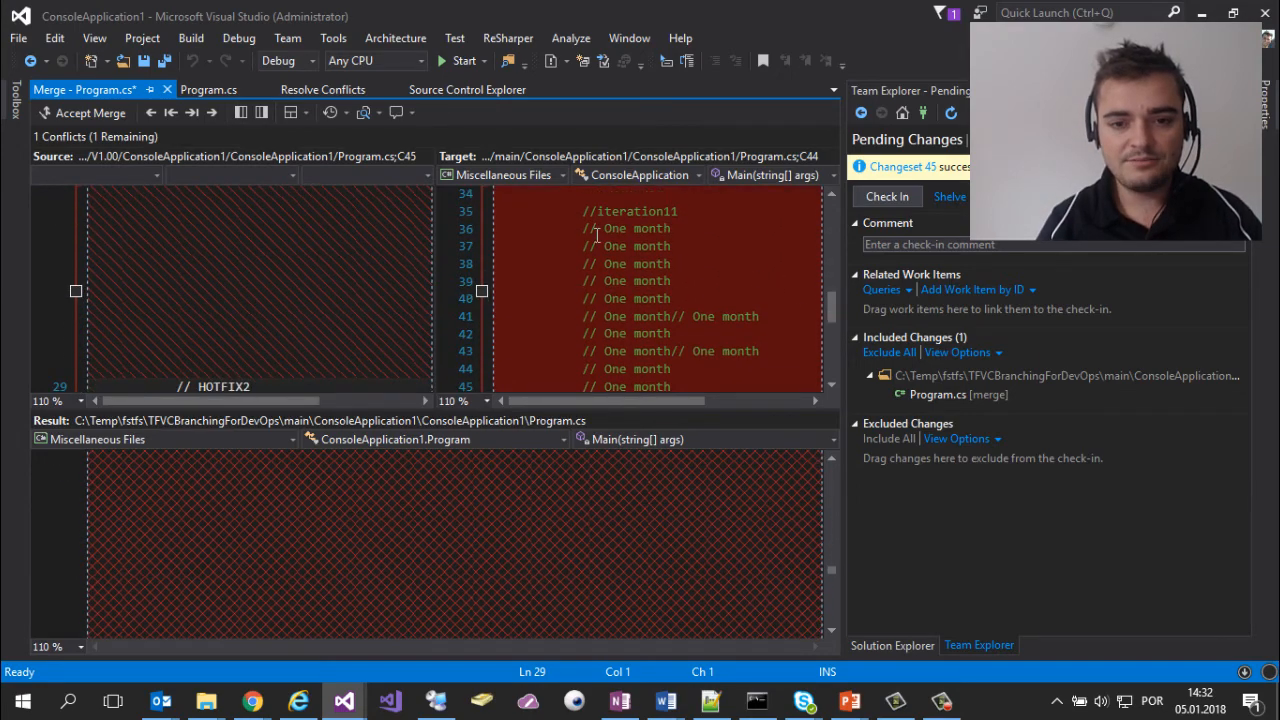
{"action": "left_click", "coordinate": [482, 291]}
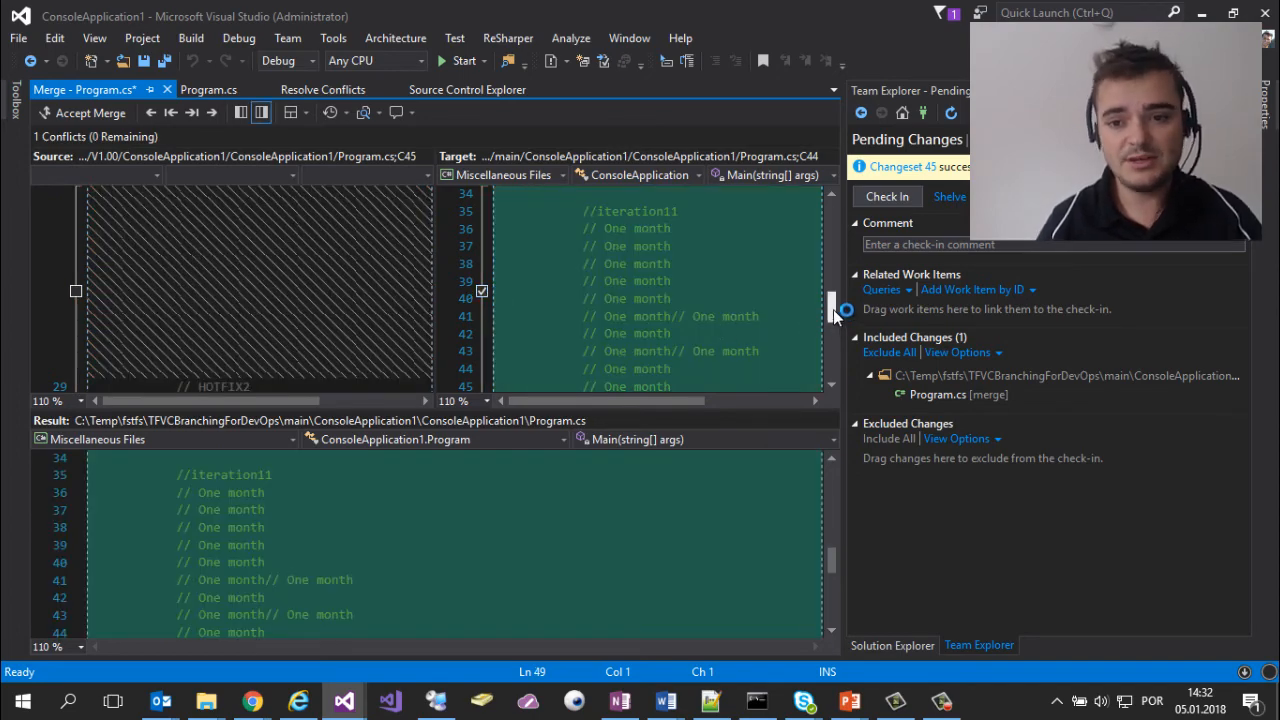
{"action": "left_click_drag", "start_coordinate": [833, 309], "coordinate": [829, 292]}
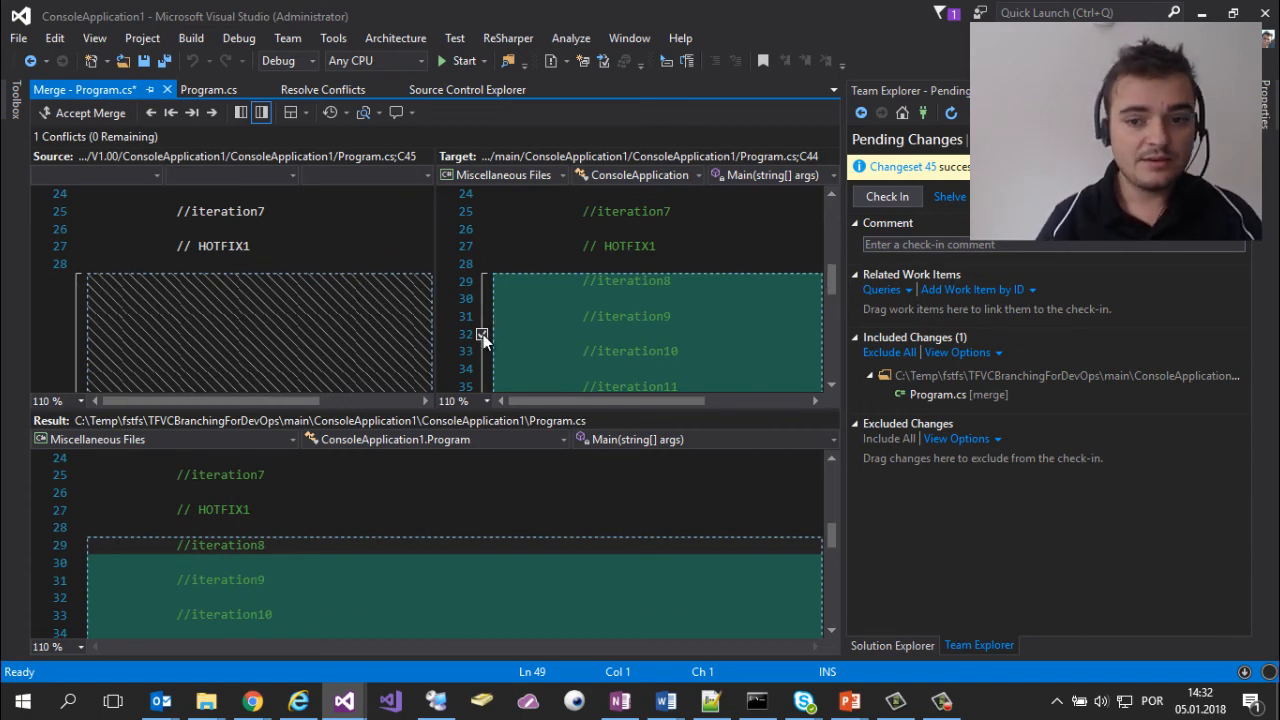
{"action": "left_click_drag", "start_coordinate": [832, 284], "coordinate": [834, 334]}
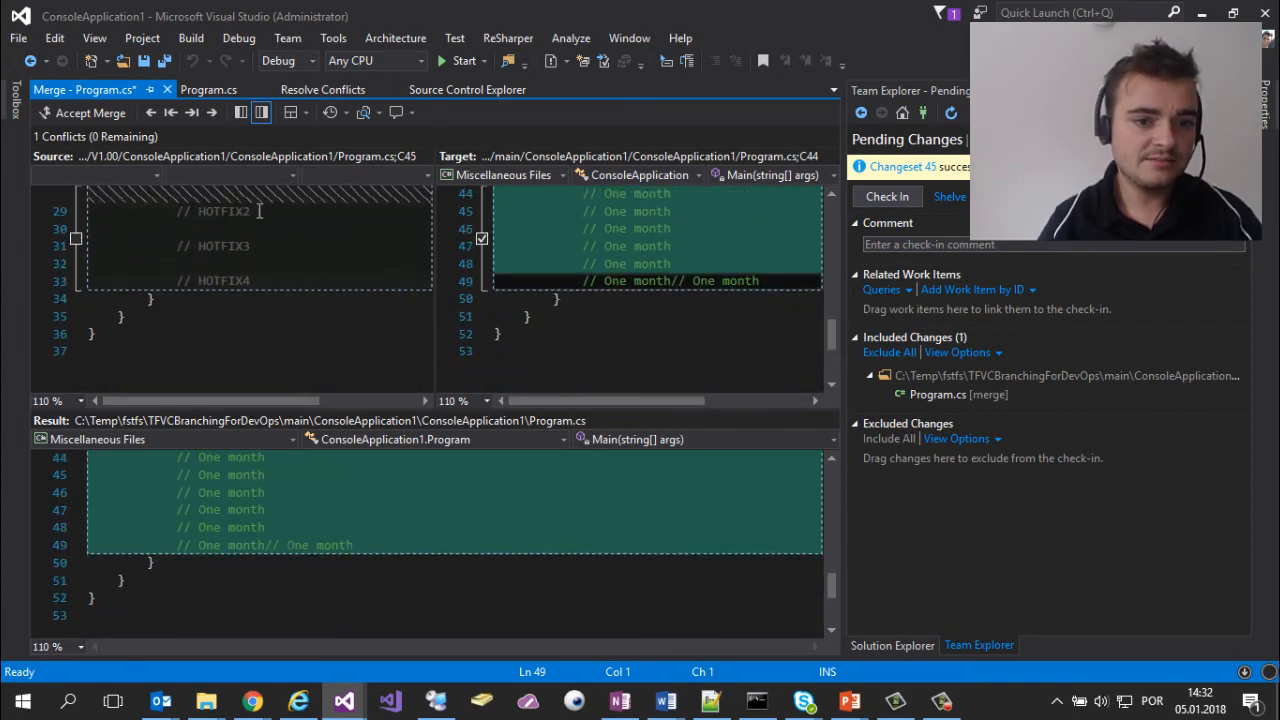
{"action": "left_click", "coordinate": [77, 240]}
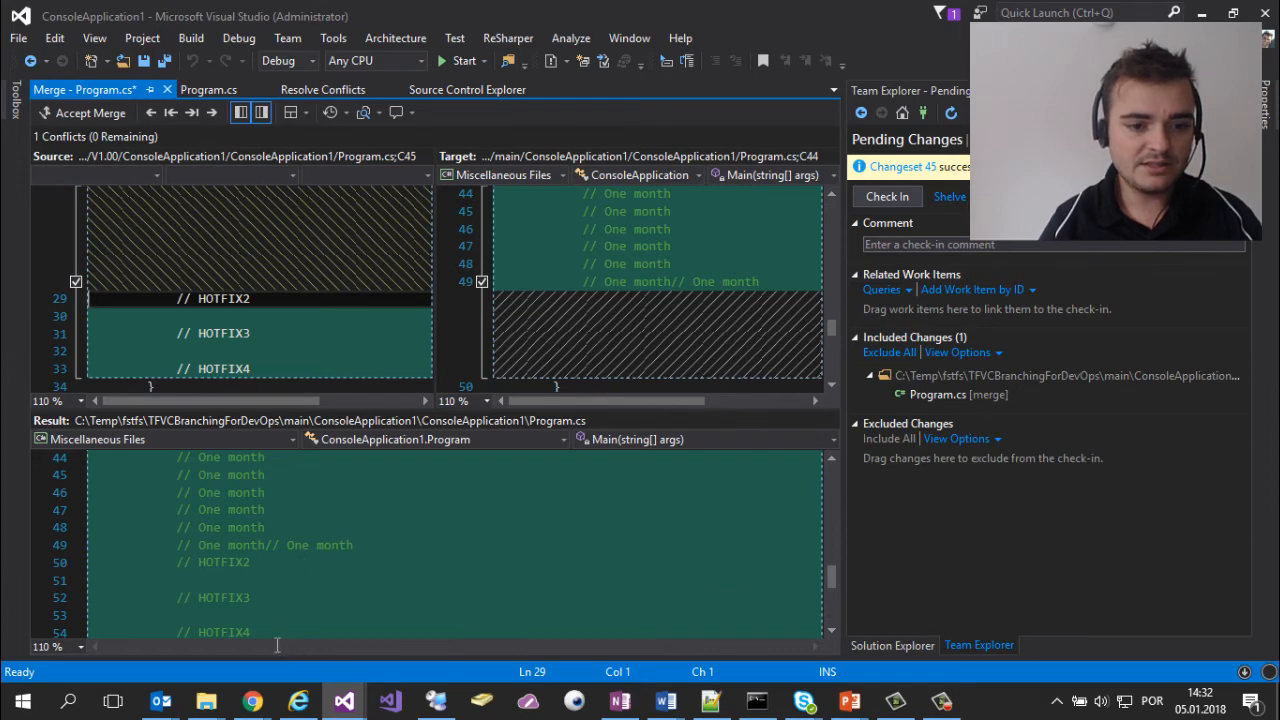
{"action": "left_click", "coordinate": [95, 117]}
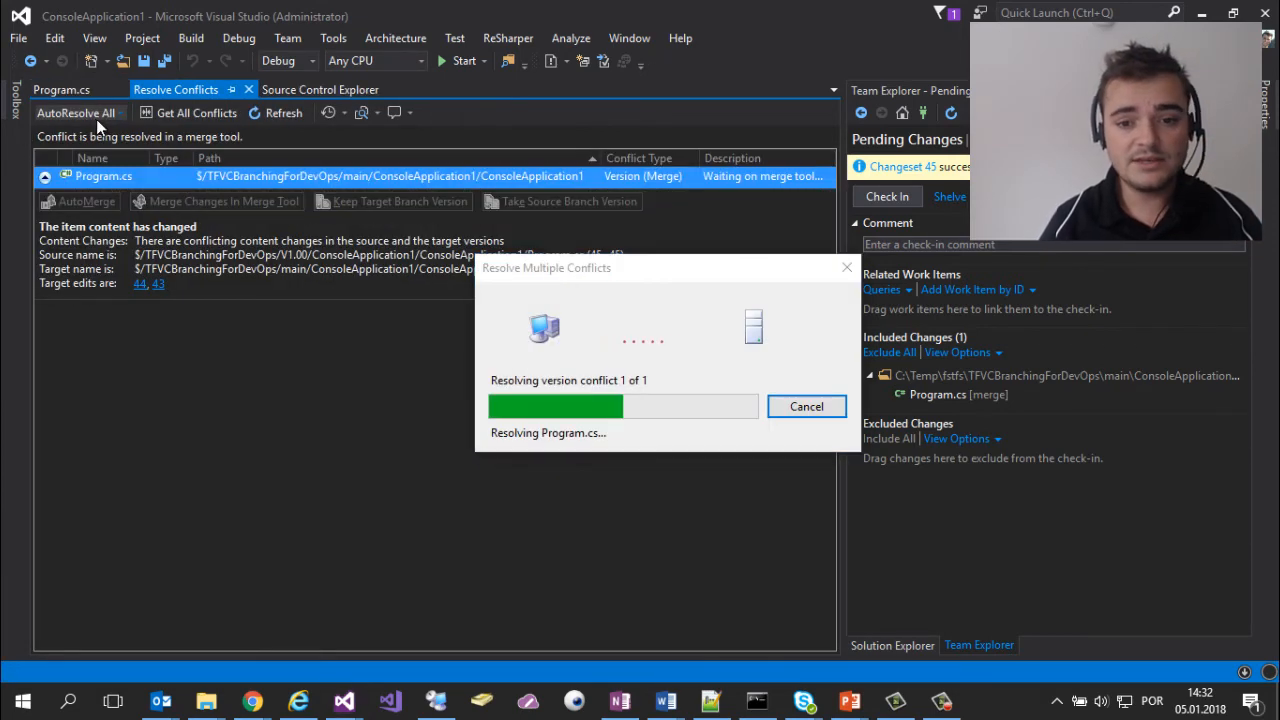
Check in the merged Program.cs and collapse the V1.00 branch in Source Control Explorer.
{"action": "left_click", "coordinate": [886, 172]}
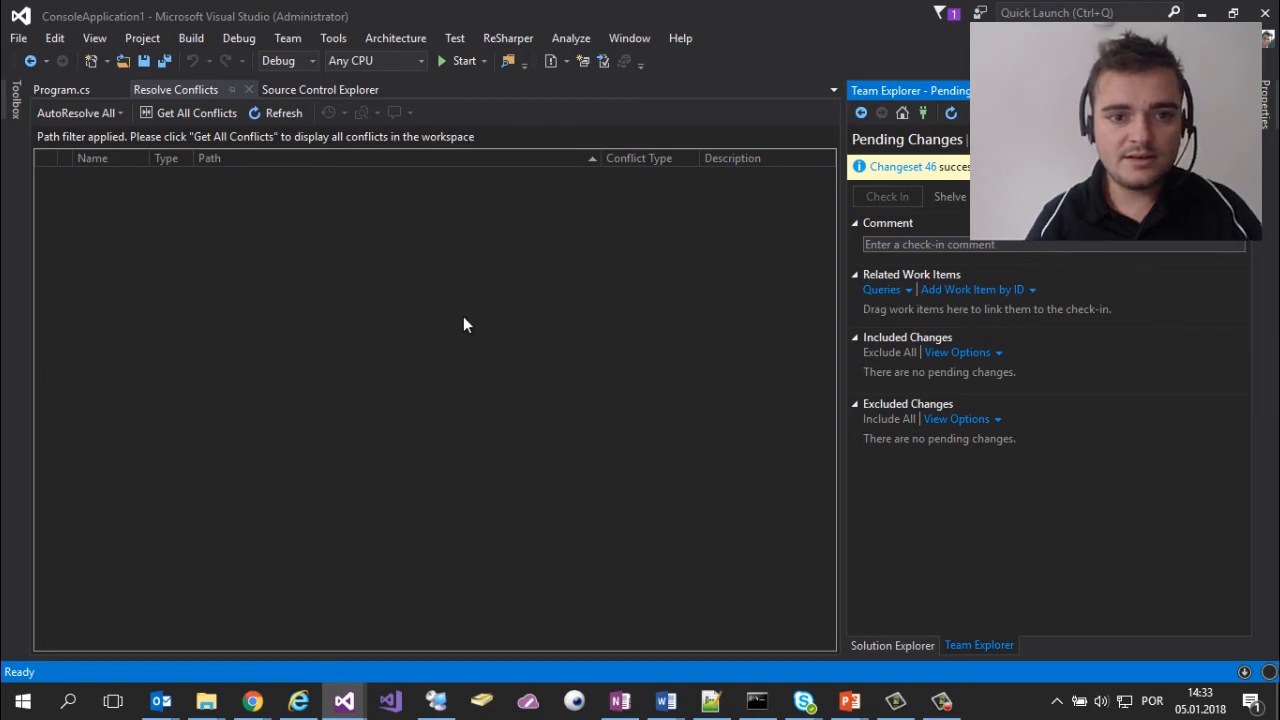
{"action": "left_click", "coordinate": [306, 91]}
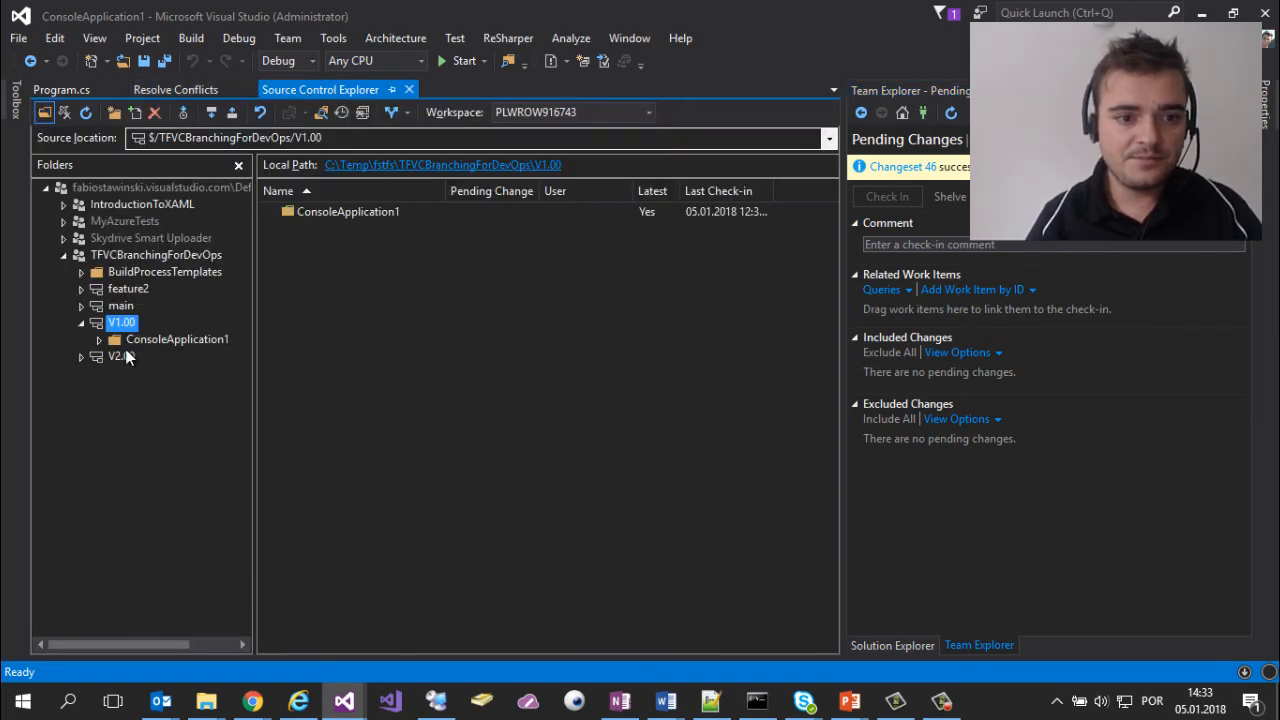
{"action": "left_click", "coordinate": [82, 323]}
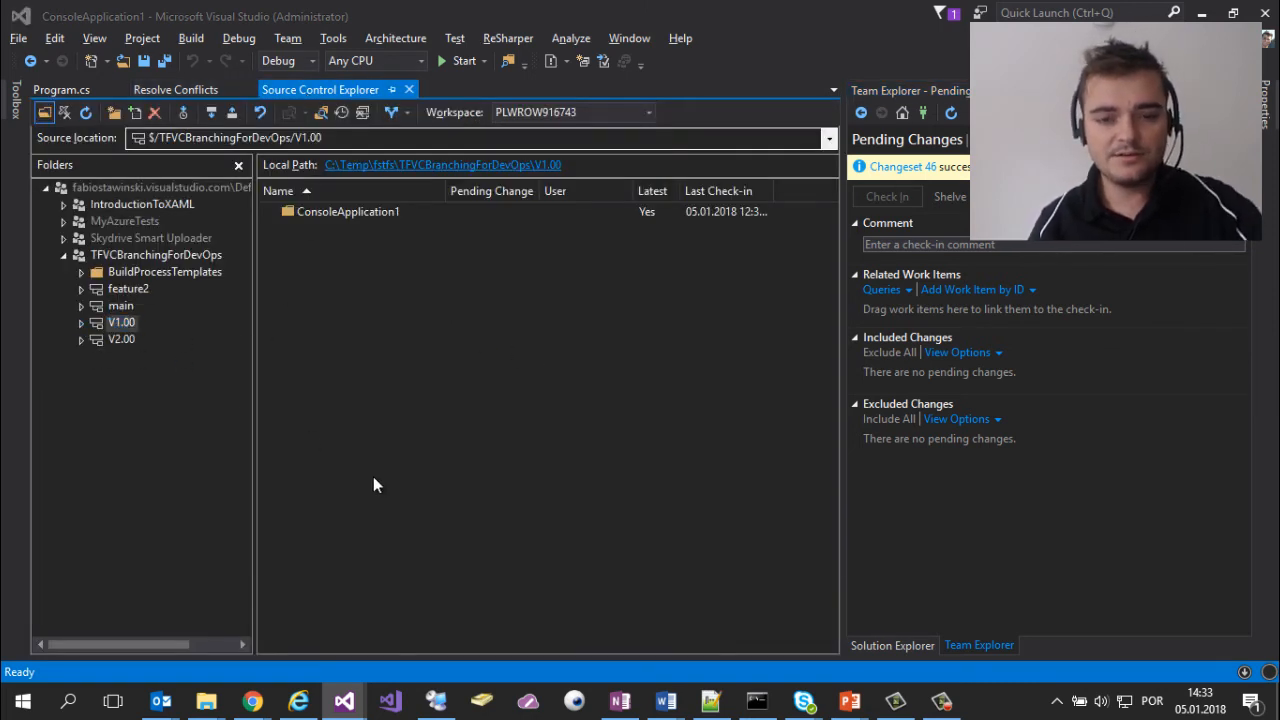
Consult the "Extend as needed" PowerPoint slide, return to Visual Studio and open ConsoleApplication1.sln from the V2.00 branch.
{"action": "key", "text": "alt+Tab"}
{"action": "key", "text": "Tab"}
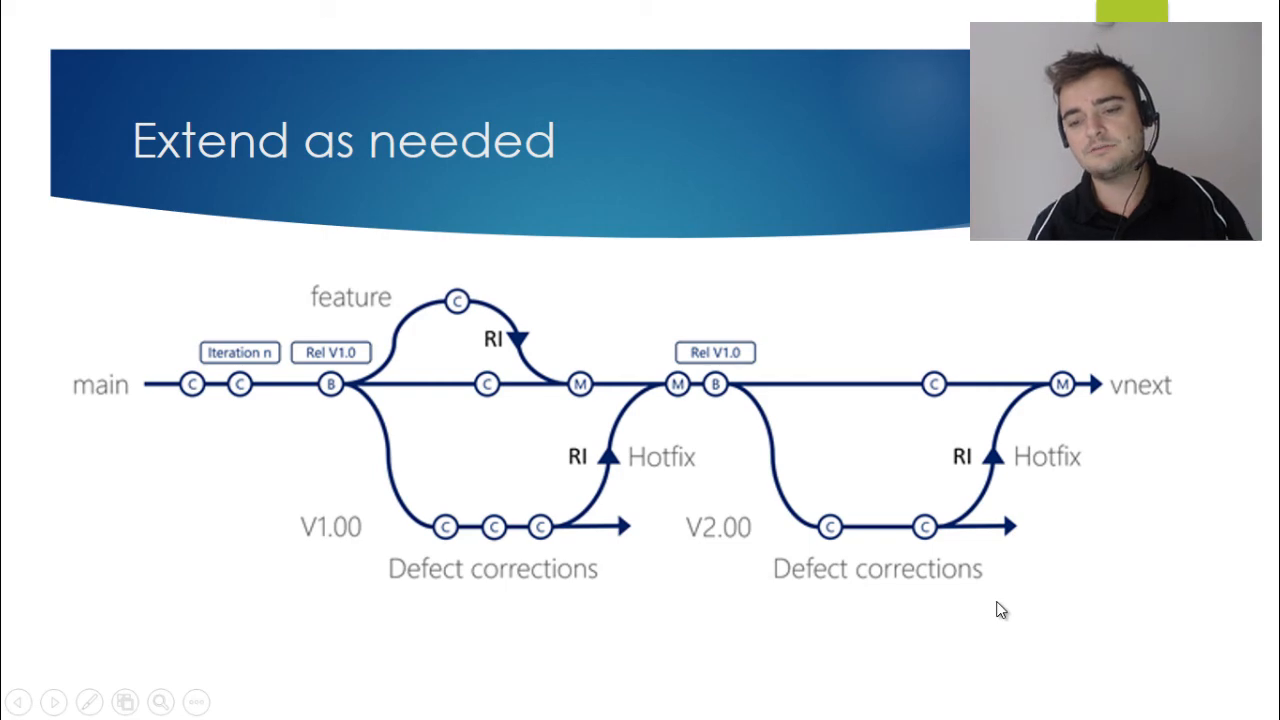
{"action": "key", "text": "alt+Tab"}
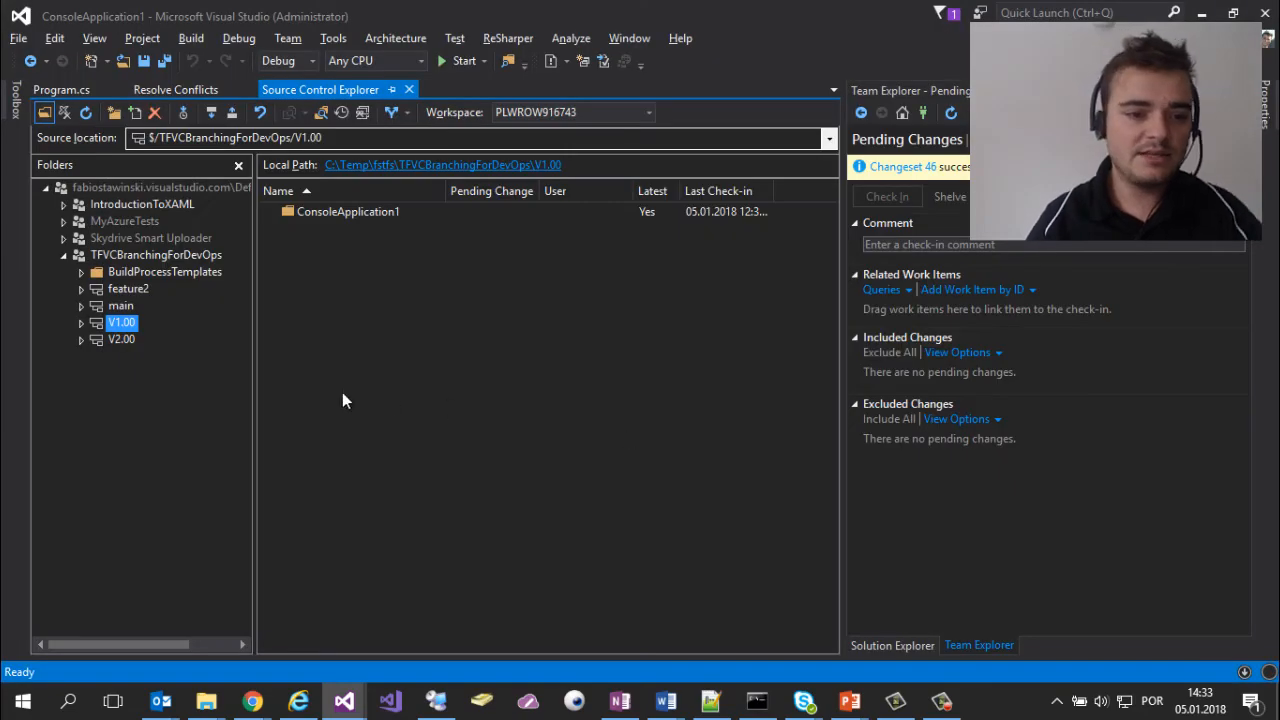
{"action": "left_click", "coordinate": [114, 345]}
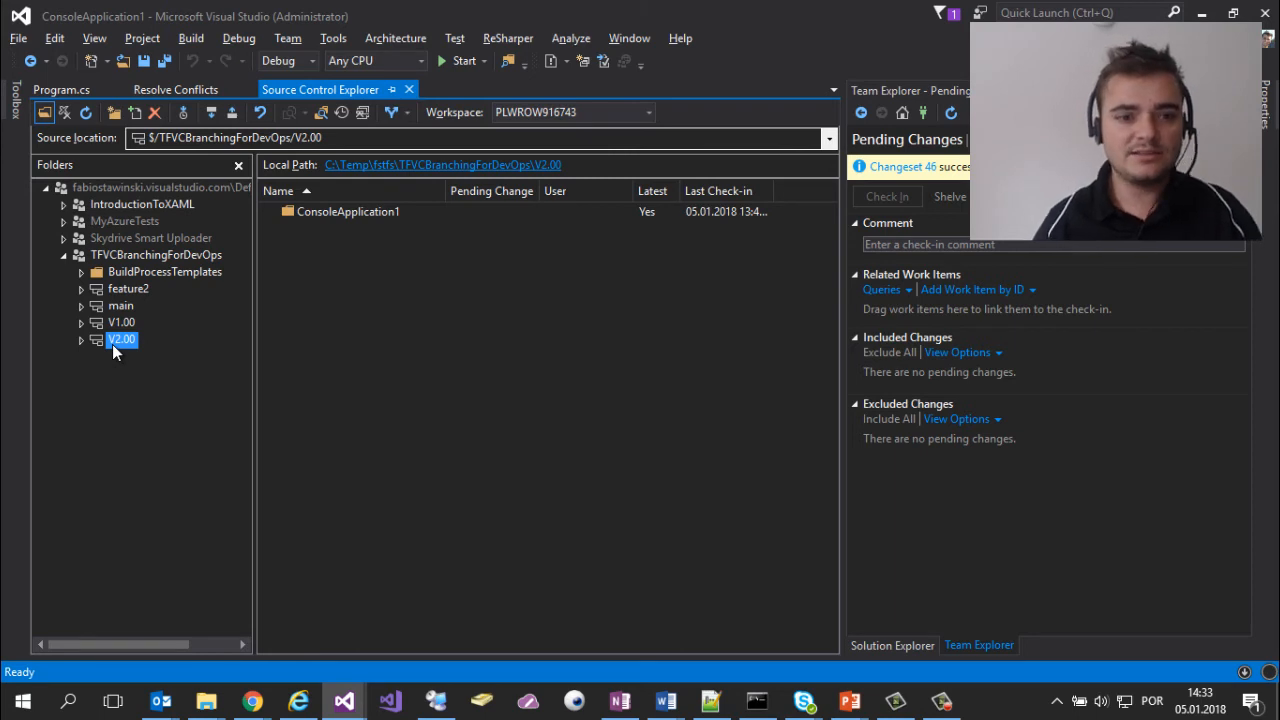
{"action": "left_click", "coordinate": [81, 339]}
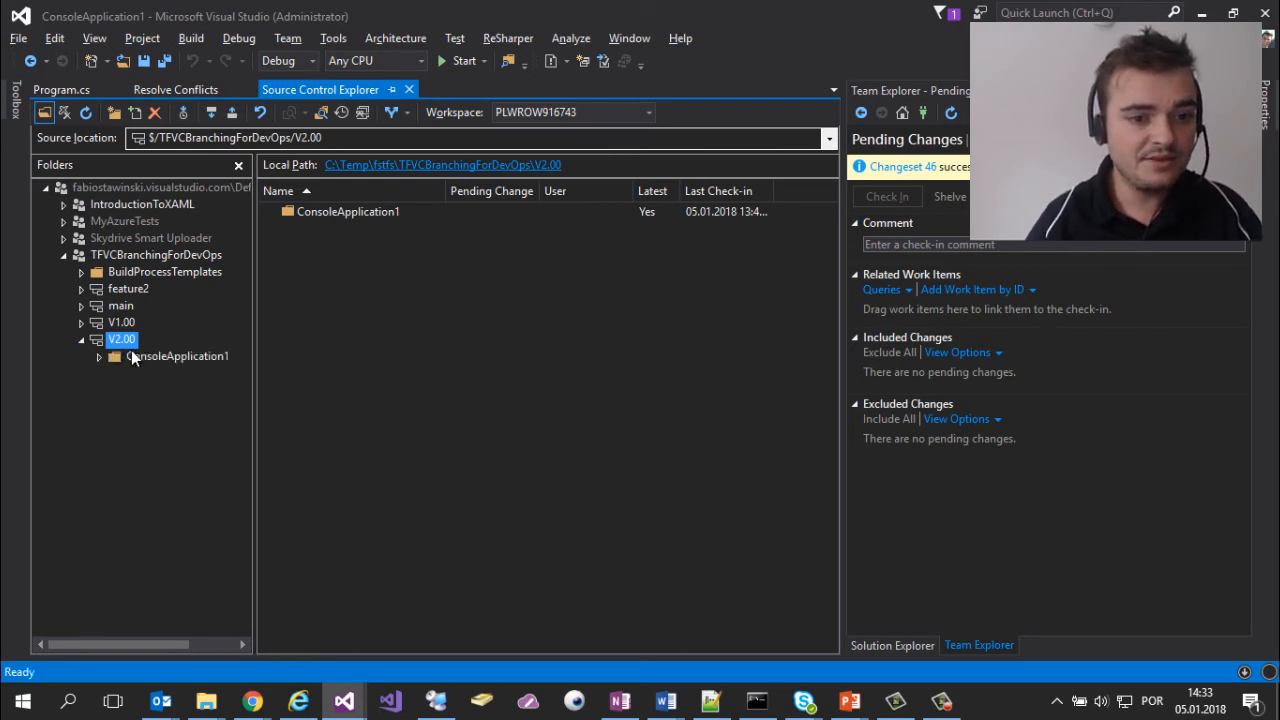
{"action": "key", "text": "Down"}
{"action": "double_click", "coordinate": [366, 247]}
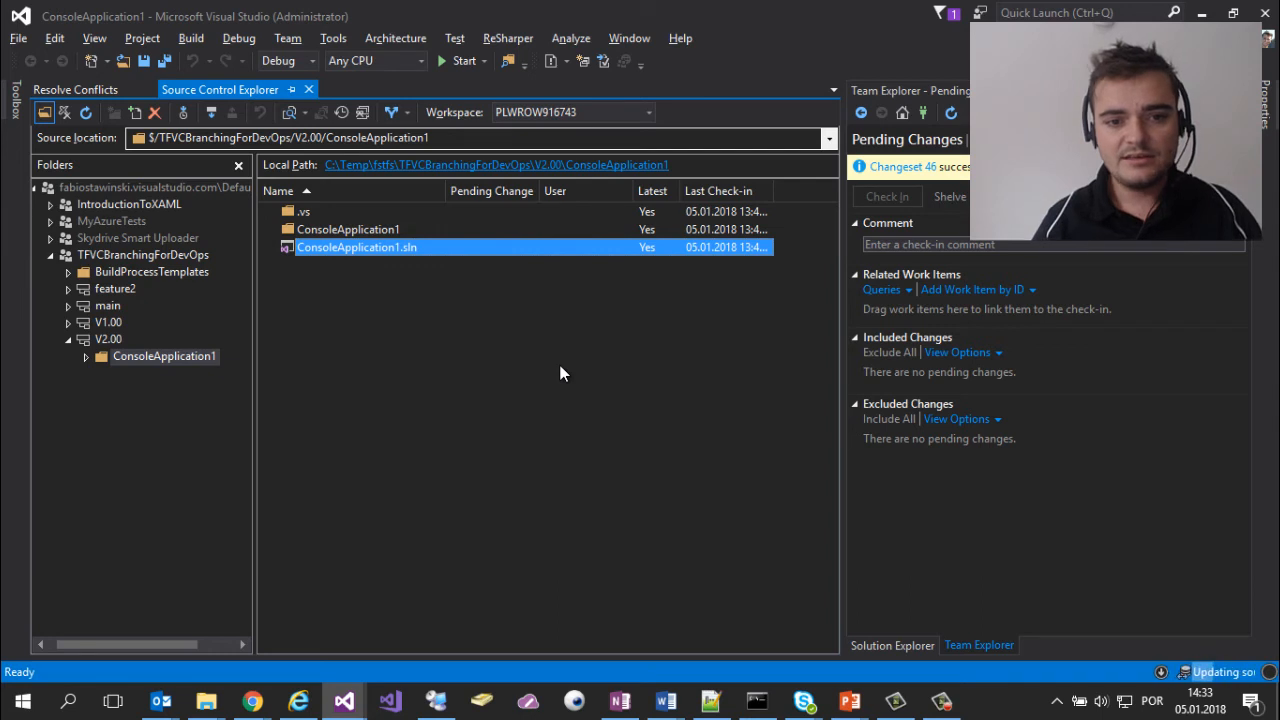
Open Program.cs of the V2.00 solution and complete the empty comment below HOTFIX1 as "// V2 improvements".
{"action": "left_click", "coordinate": [920, 647]}
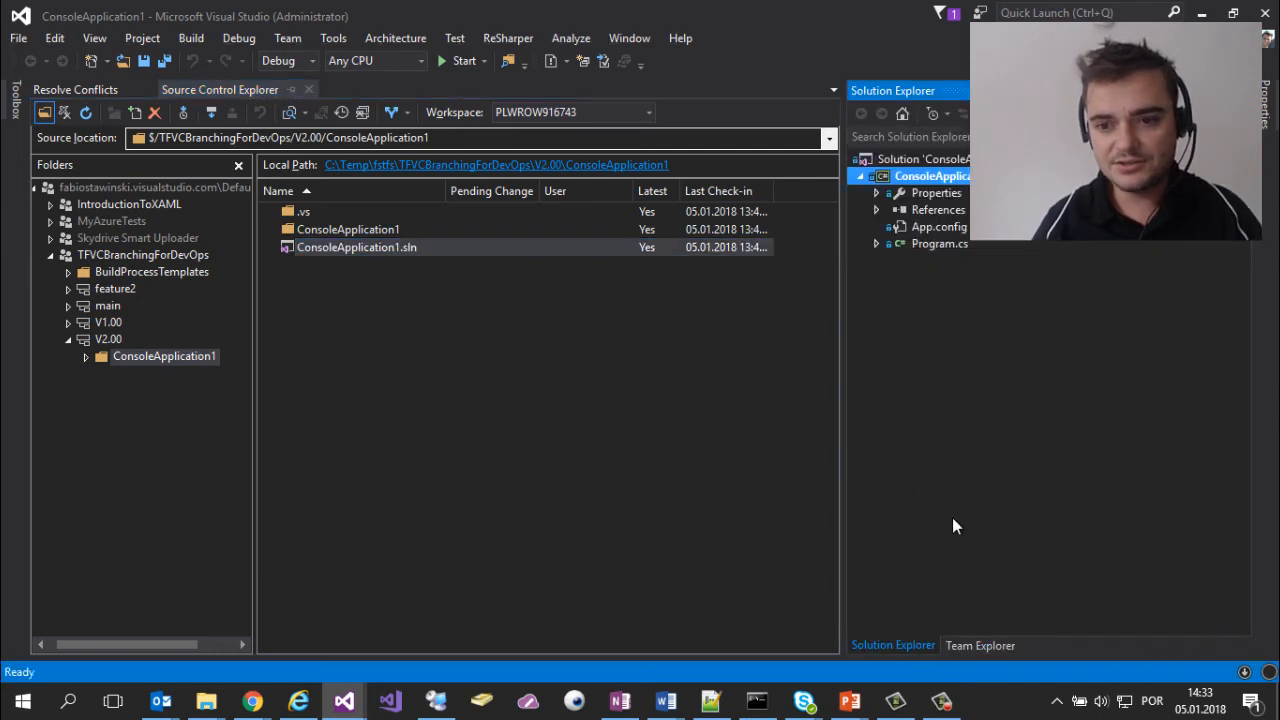
{"action": "double_click", "coordinate": [951, 246]}
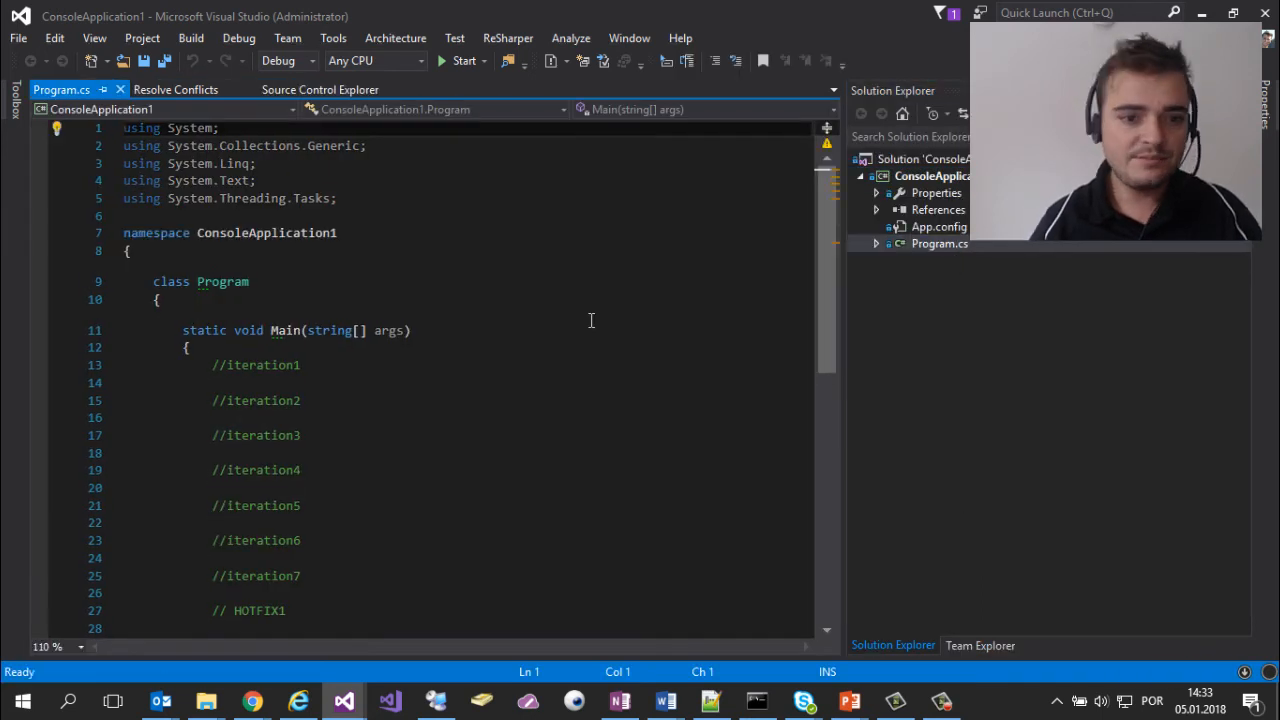
{"action": "scroll", "coordinate": [831, 449], "scroll_direction": "down", "scroll_amount": 5}
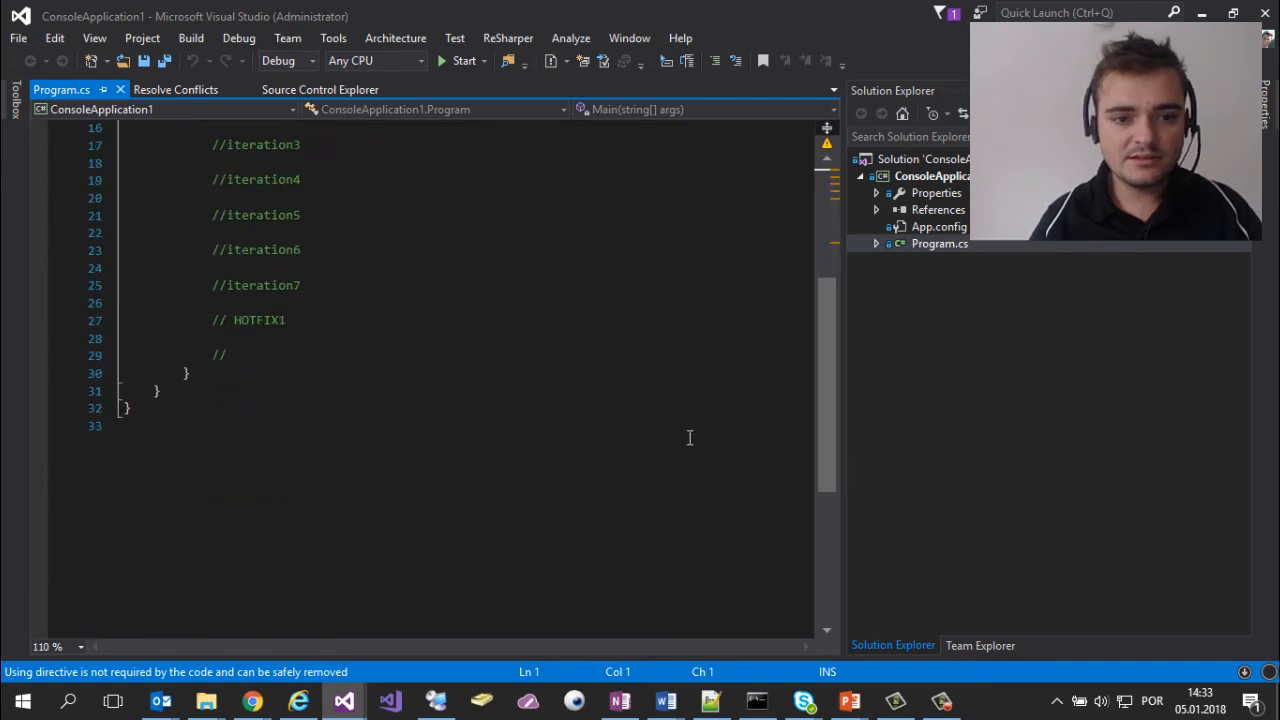
{"action": "left_click", "coordinate": [274, 338]}
{"action": "left_click", "coordinate": [279, 355]}
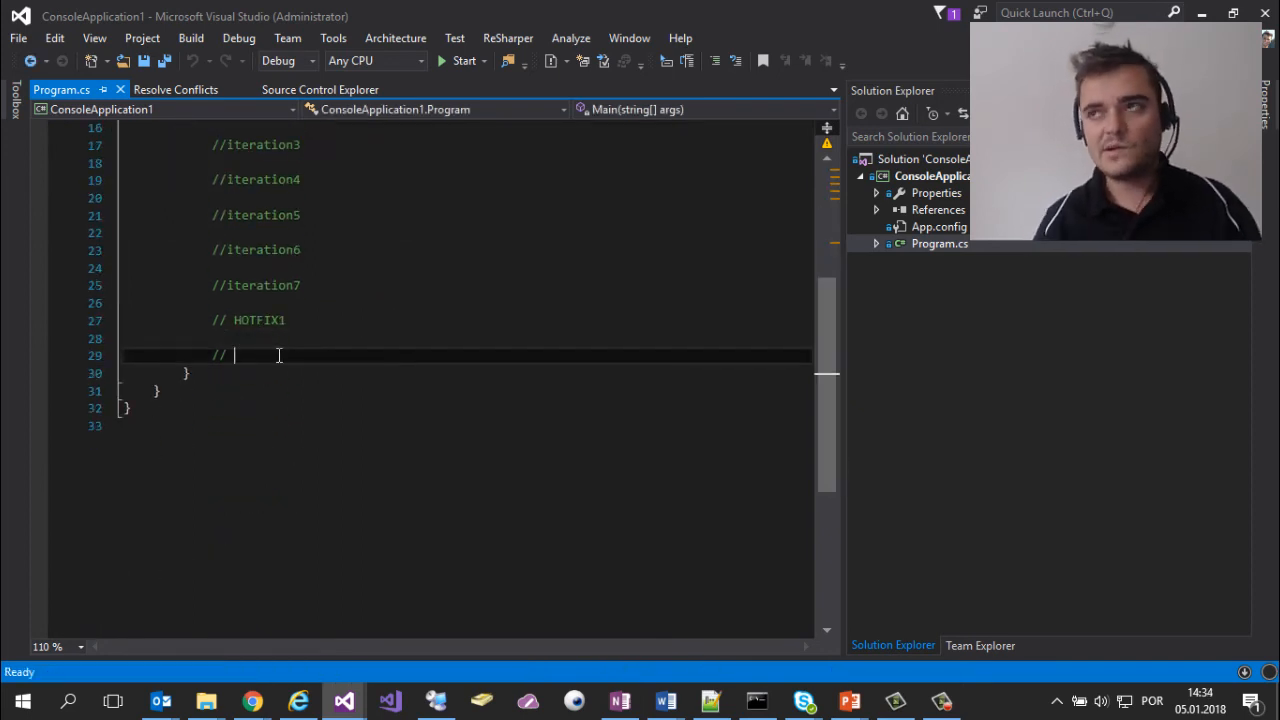
{"action": "type", "text": "V2"}
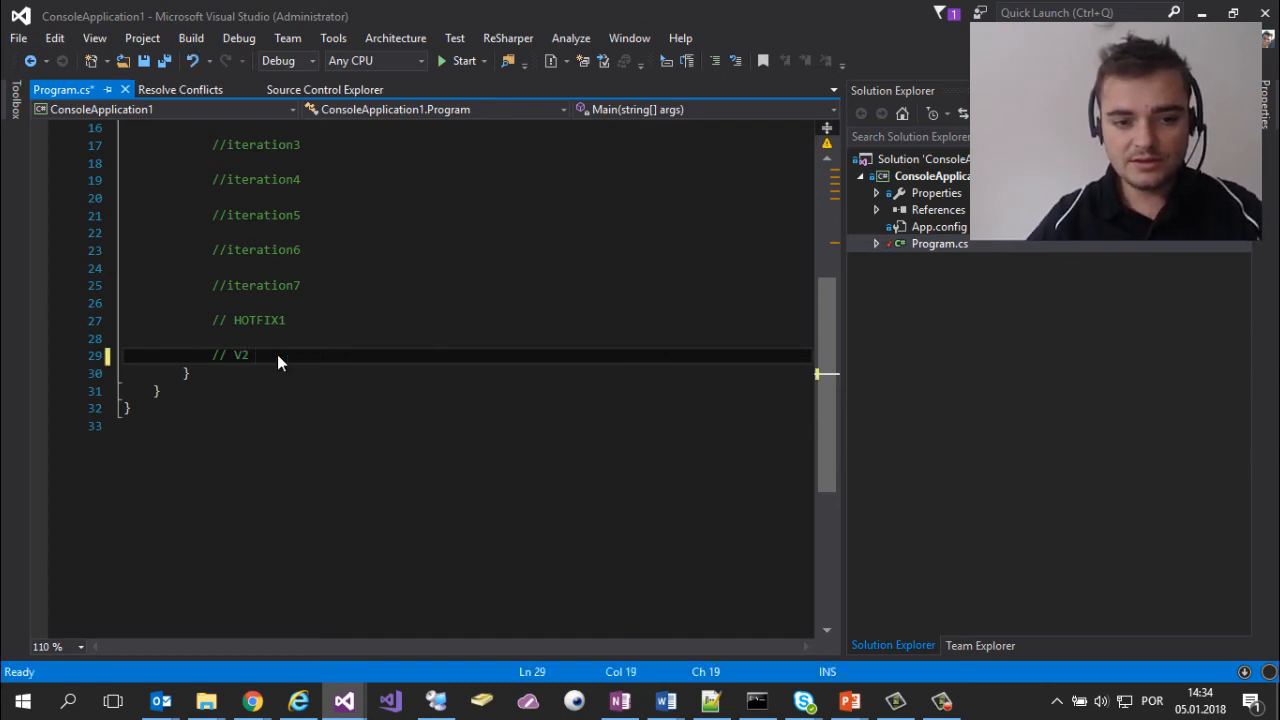
{"action": "type", "text": " improvements"}
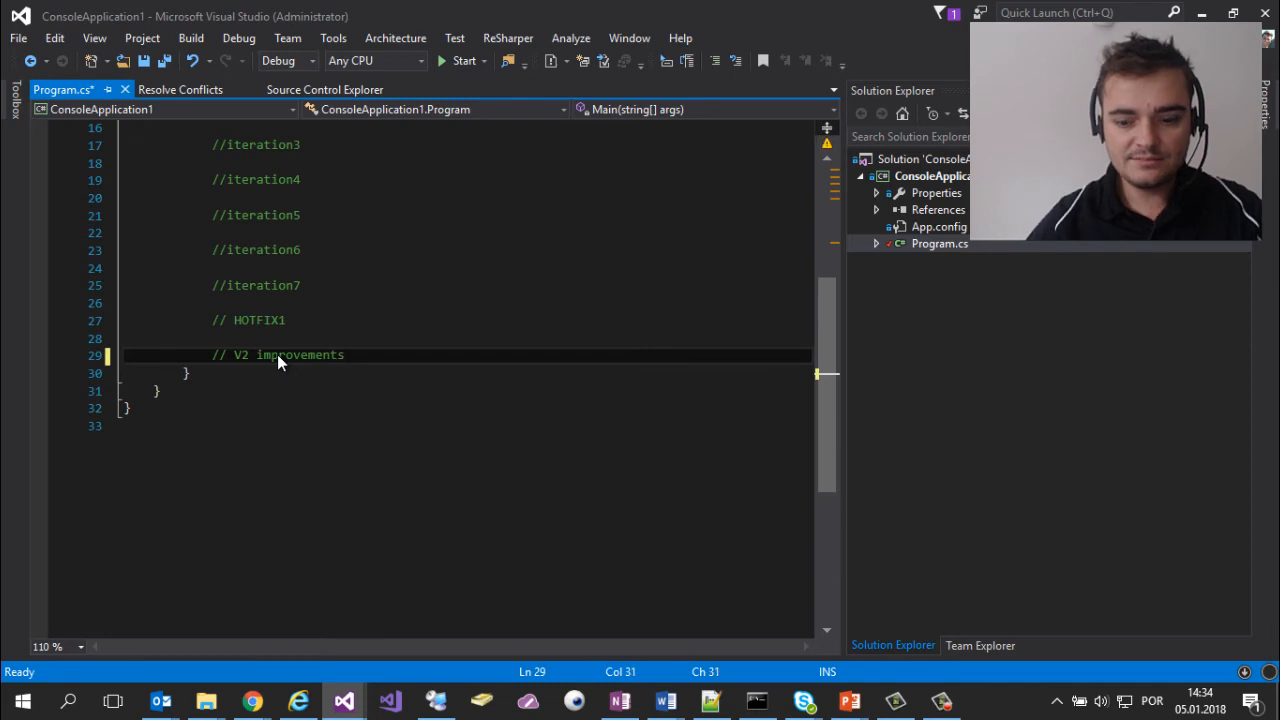
Paste eight copies of the "// V2 improvements" comment directly below the original in Program.cs and save the file.
{"action": "key", "text": "ctrl+shift+Left"}
{"action": "key", "text": "ctrl+shift+Left"}
{"action": "key", "text": "ctrl+shift+Left"}
{"action": "key", "text": "ctrl+c"}
{"action": "key", "text": "End"}
{"action": "key", "text": "Return"}
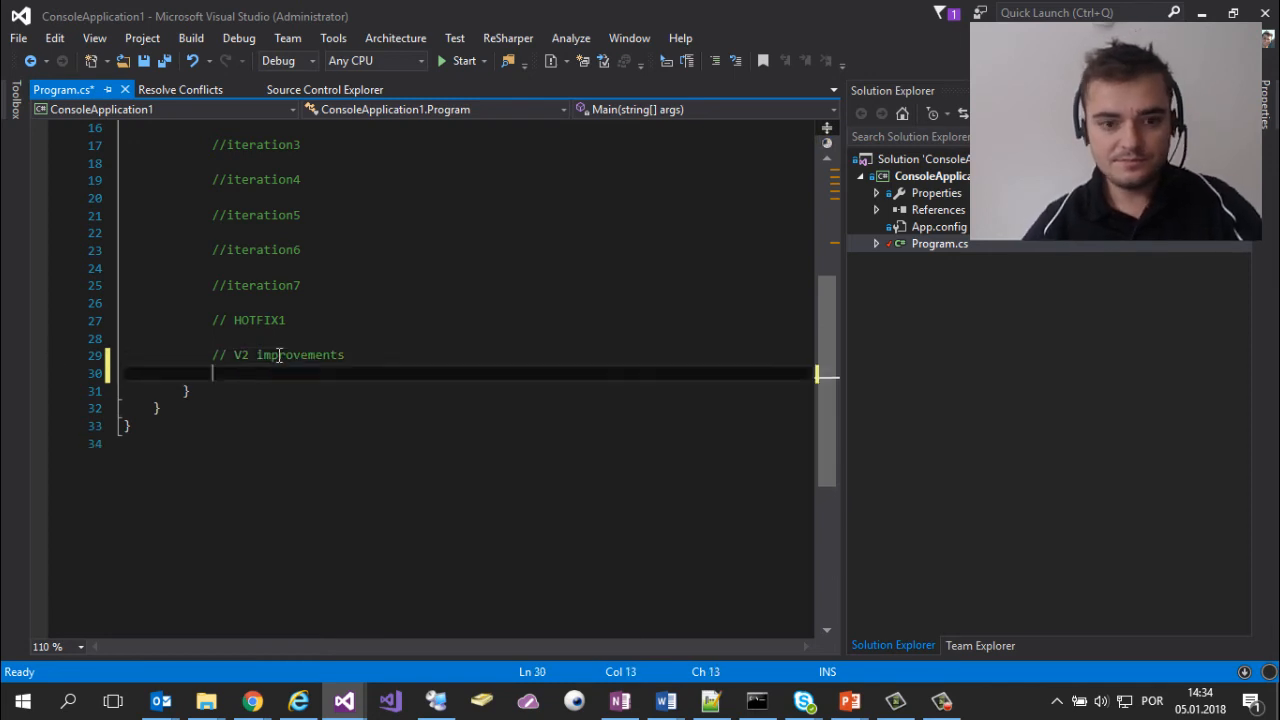
{"action": "key", "text": "ctrl+v"}
{"action": "key", "text": "Return"}
{"action": "key", "text": "ctrl+v"}
{"action": "key", "text": "ctrl+v"}
{"action": "key", "text": "Return"}
{"action": "key", "text": "ctrl+v"}
{"action": "key", "text": "Return"}
{"action": "key", "text": "ctrl+v"}
{"action": "key", "text": "Return"}
{"action": "key", "text": "ctrl+v"}
{"action": "key", "text": "Return"}
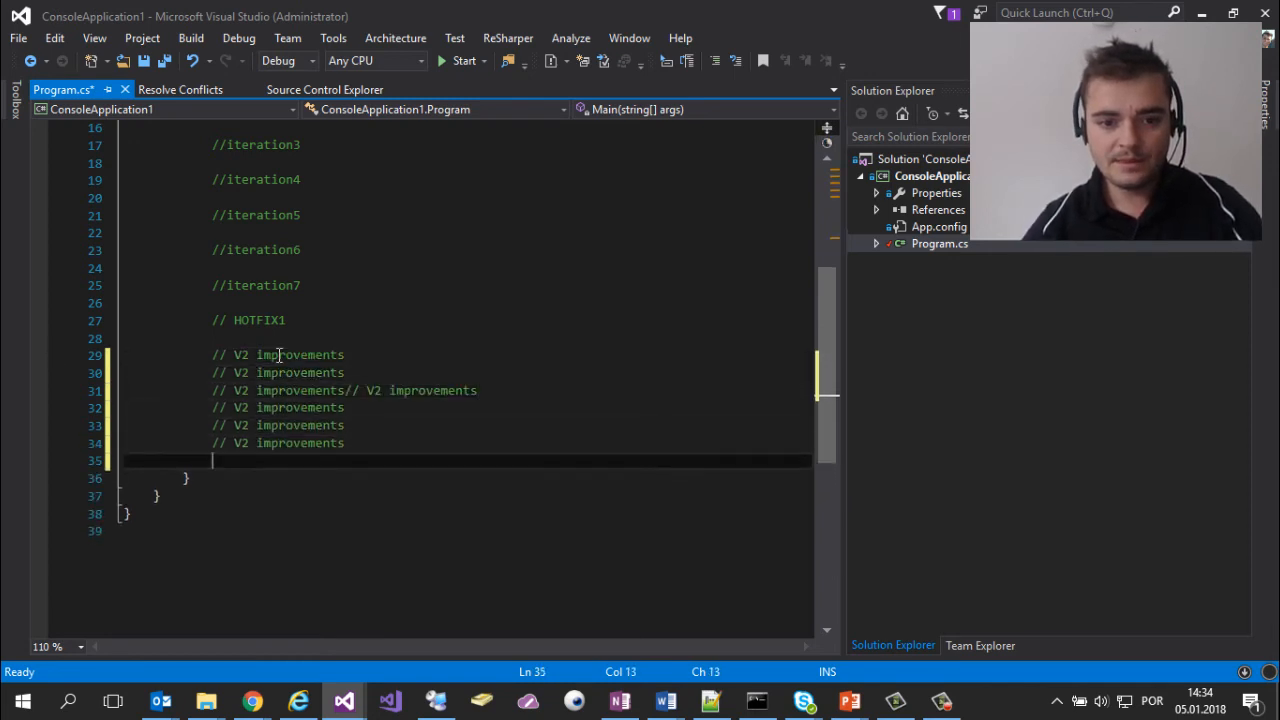
{"action": "key", "text": "ctrl+v"}
{"action": "key", "text": "Return"}
{"action": "key", "text": "ctrl+v"}
{"action": "key", "text": "ctrl+s"}
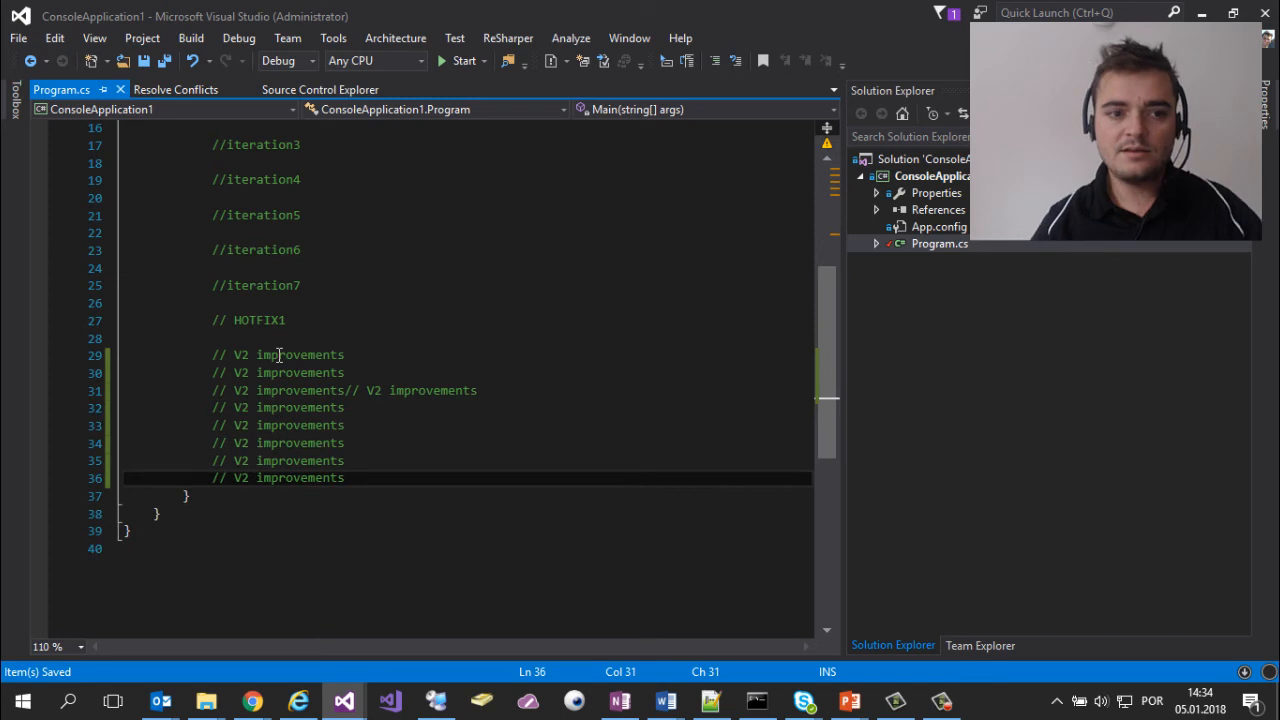
Check in the pending changes of the V2.00 ConsoleApplication1 solution.
{"action": "left_click", "coordinate": [939, 160]}
{"action": "right_click", "coordinate": [938, 156]}
{"action": "left_click", "coordinate": [720, 438]}
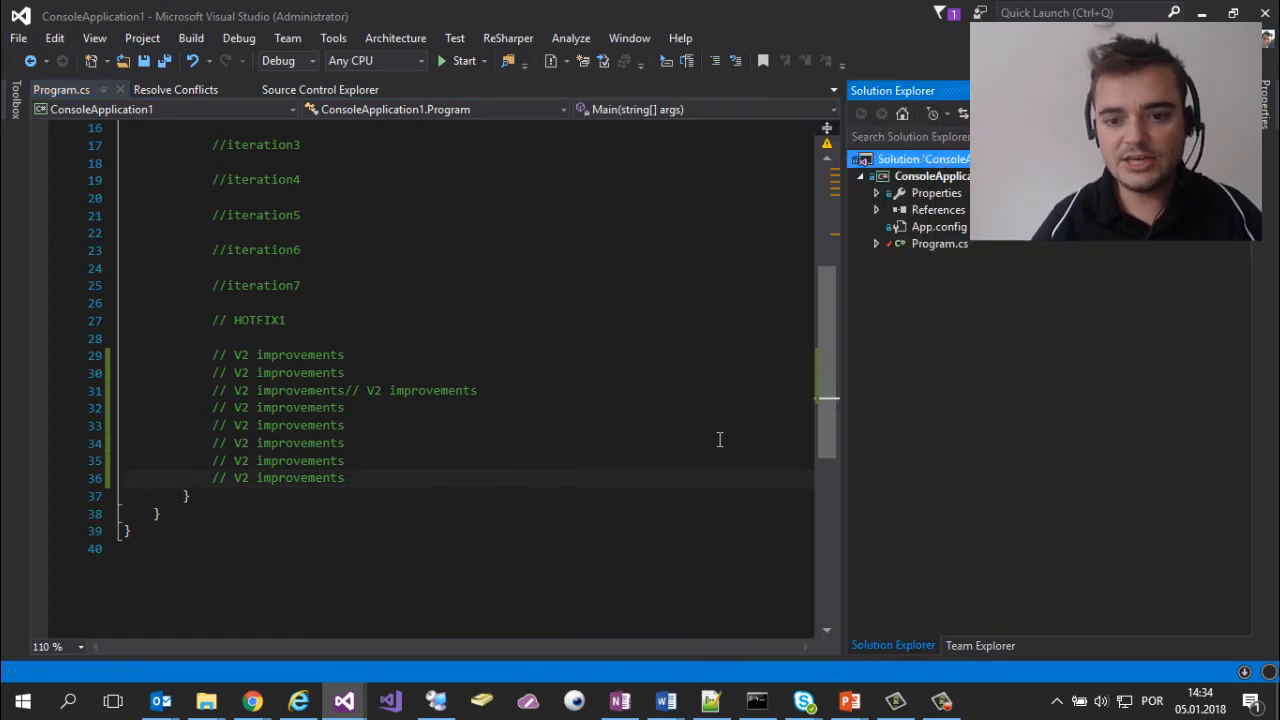
{"action": "left_click", "coordinate": [900, 170]}
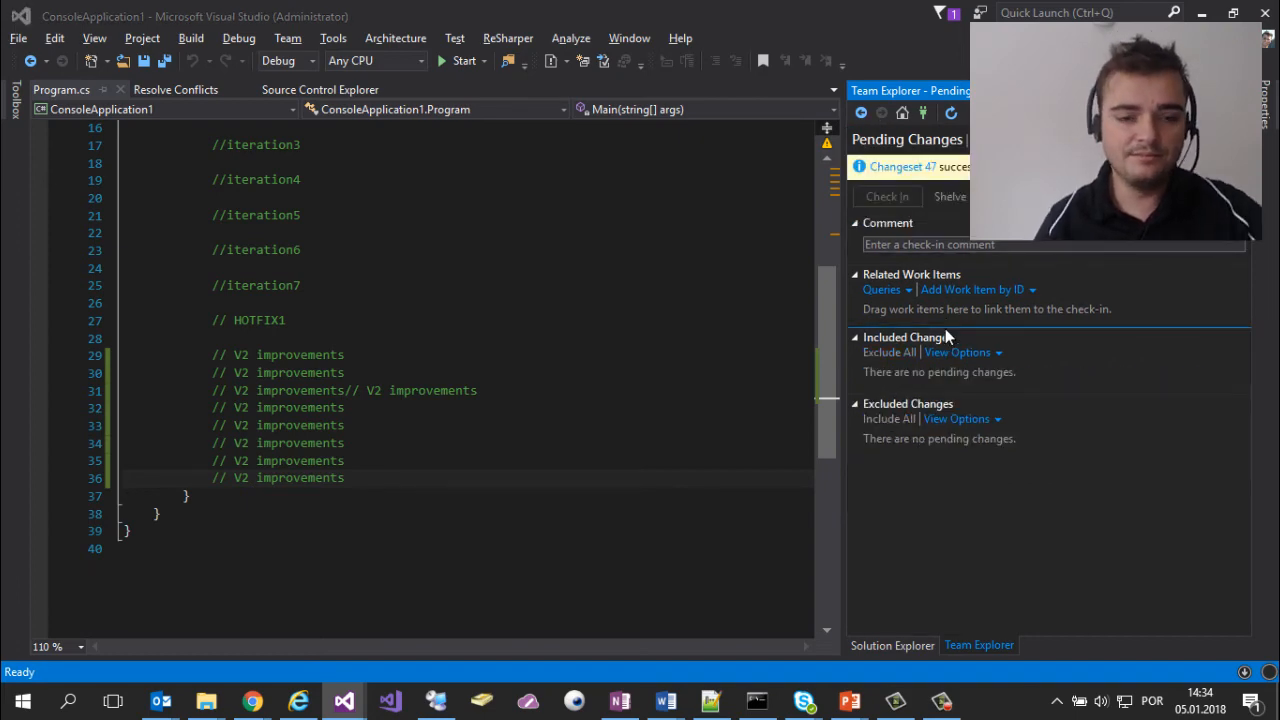
Switch to Chrome, reload the queued builds page and look for the RC_Bld build triggered by changeset 47.
{"action": "key", "text": "alt+Tab"}
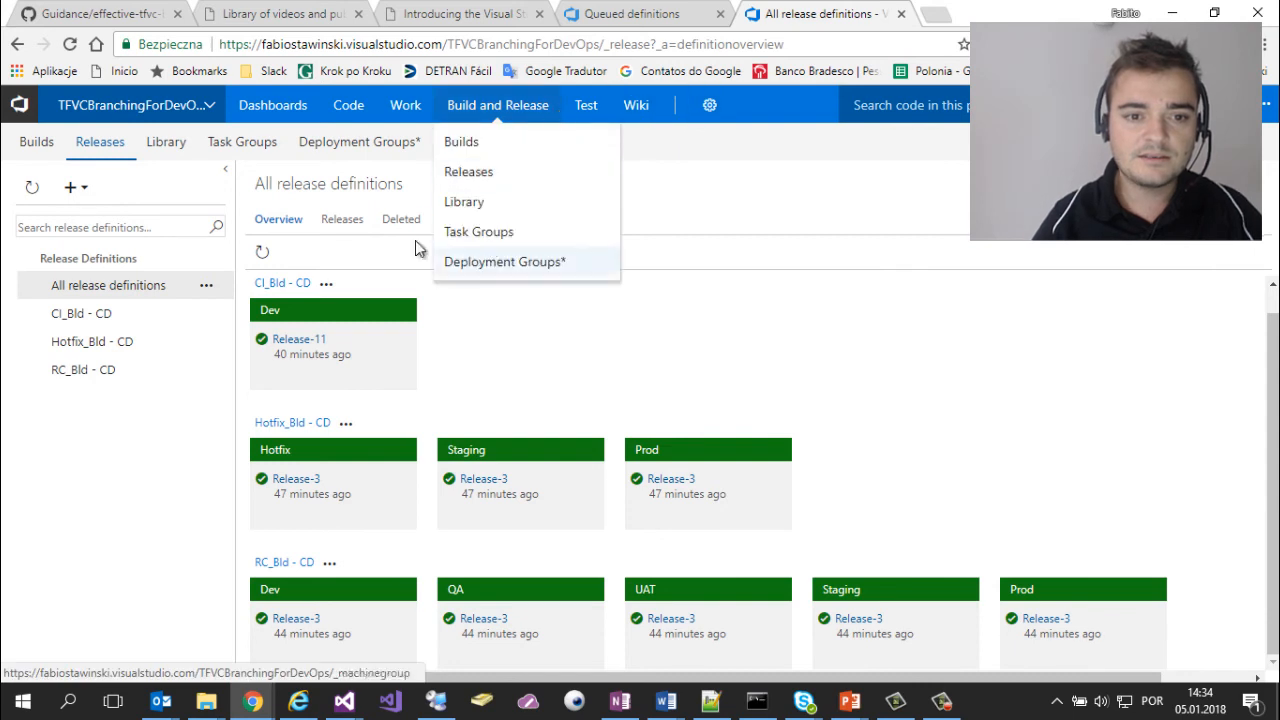
{"action": "left_click", "coordinate": [632, 14]}
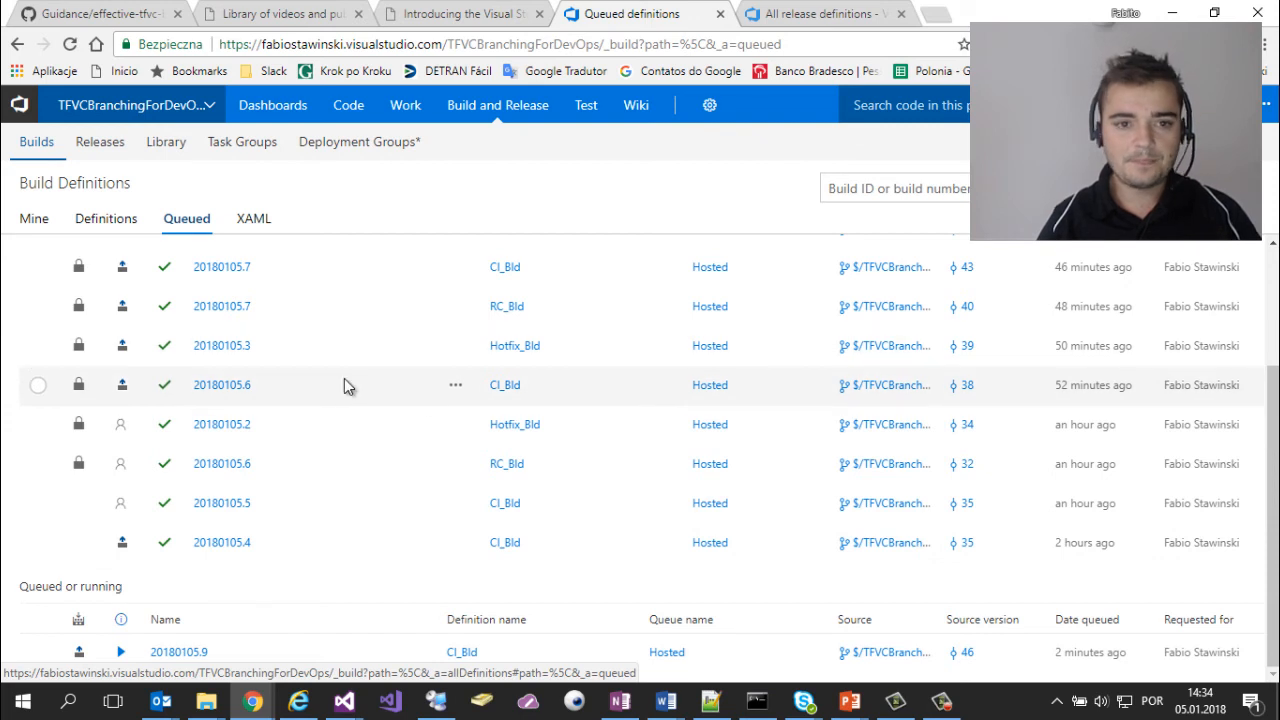
{"action": "scroll", "coordinate": [354, 250], "scroll_direction": "up", "scroll_amount": 2}
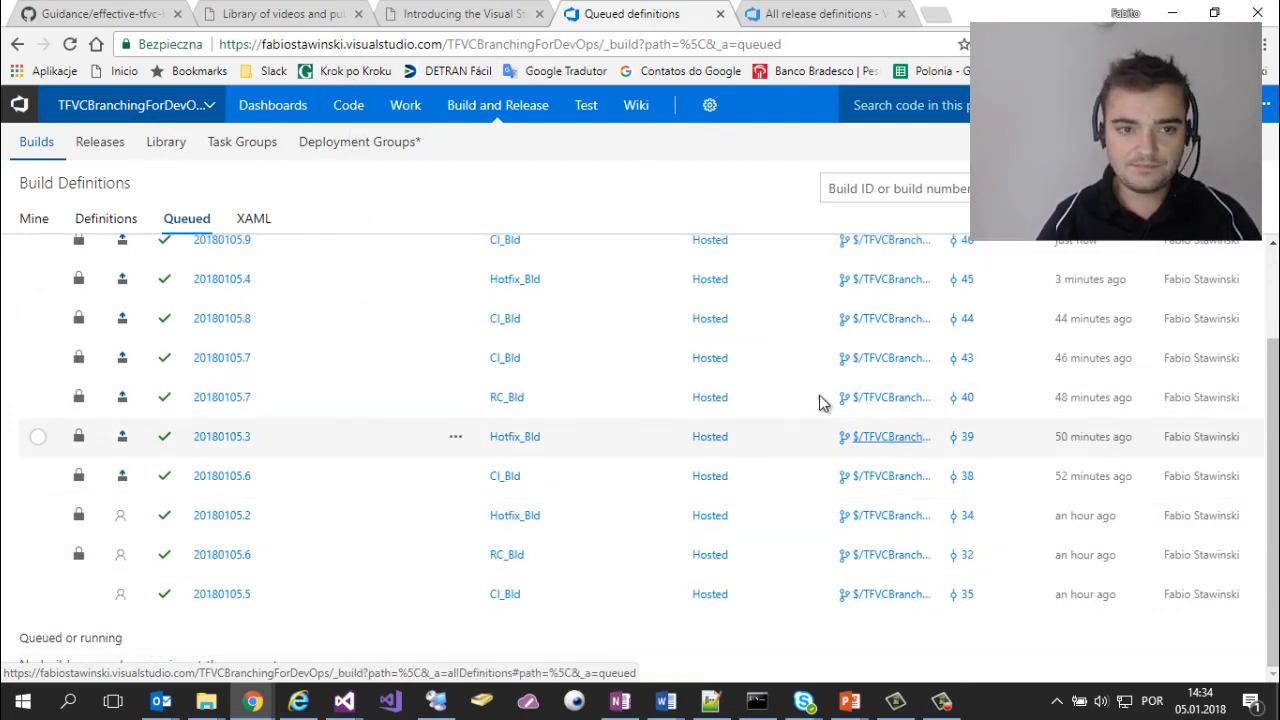
{"action": "left_click", "coordinate": [455, 47]}
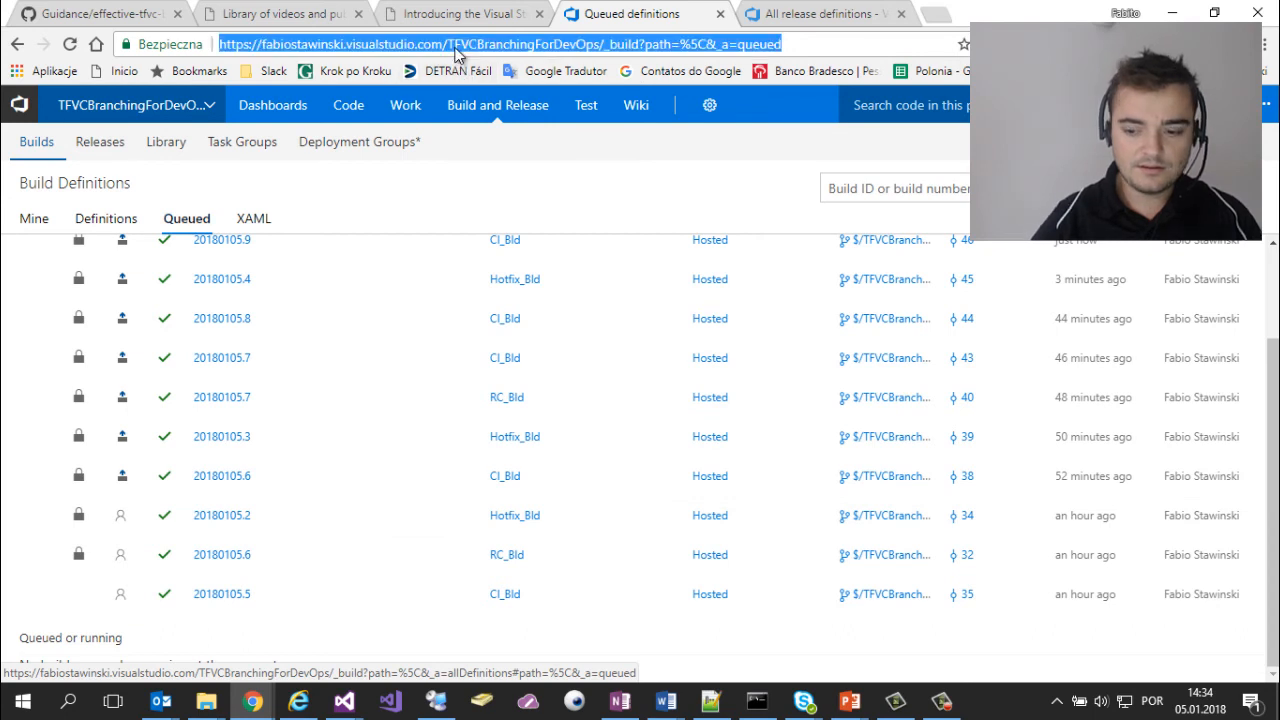
{"action": "key", "text": "Return"}
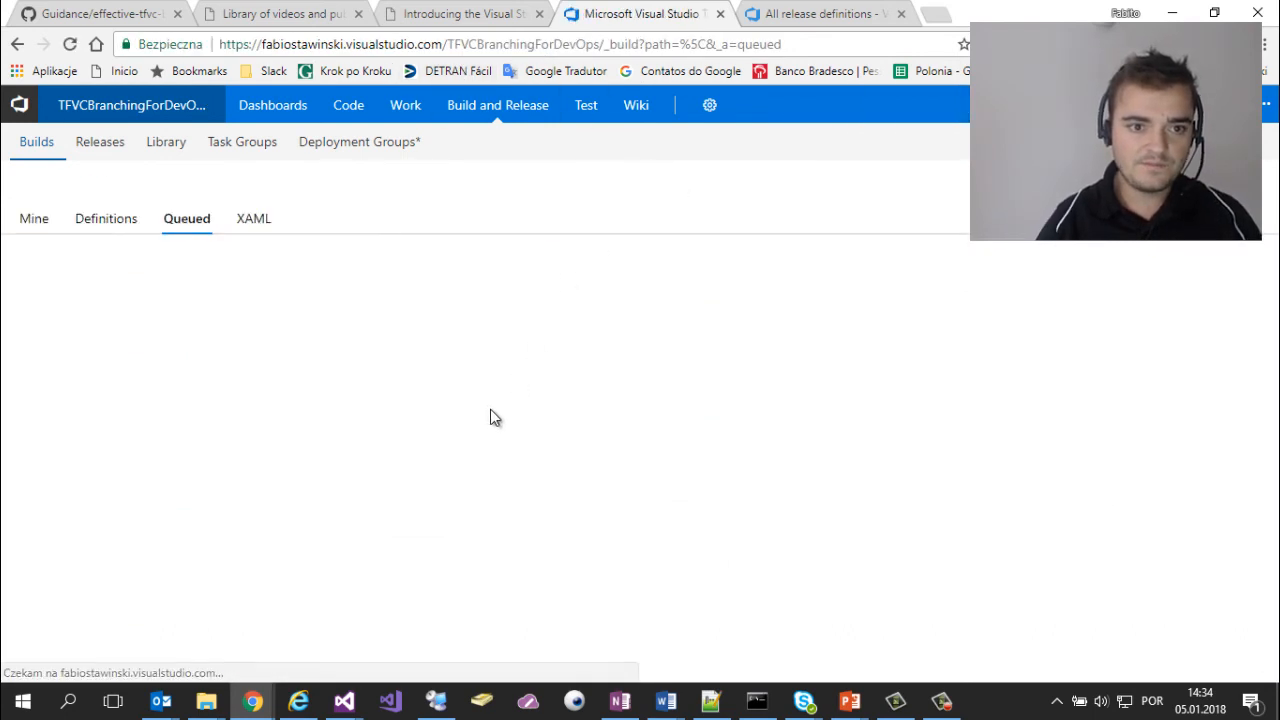
{"action": "scroll", "coordinate": [490, 409], "scroll_direction": "down", "scroll_amount": 2}
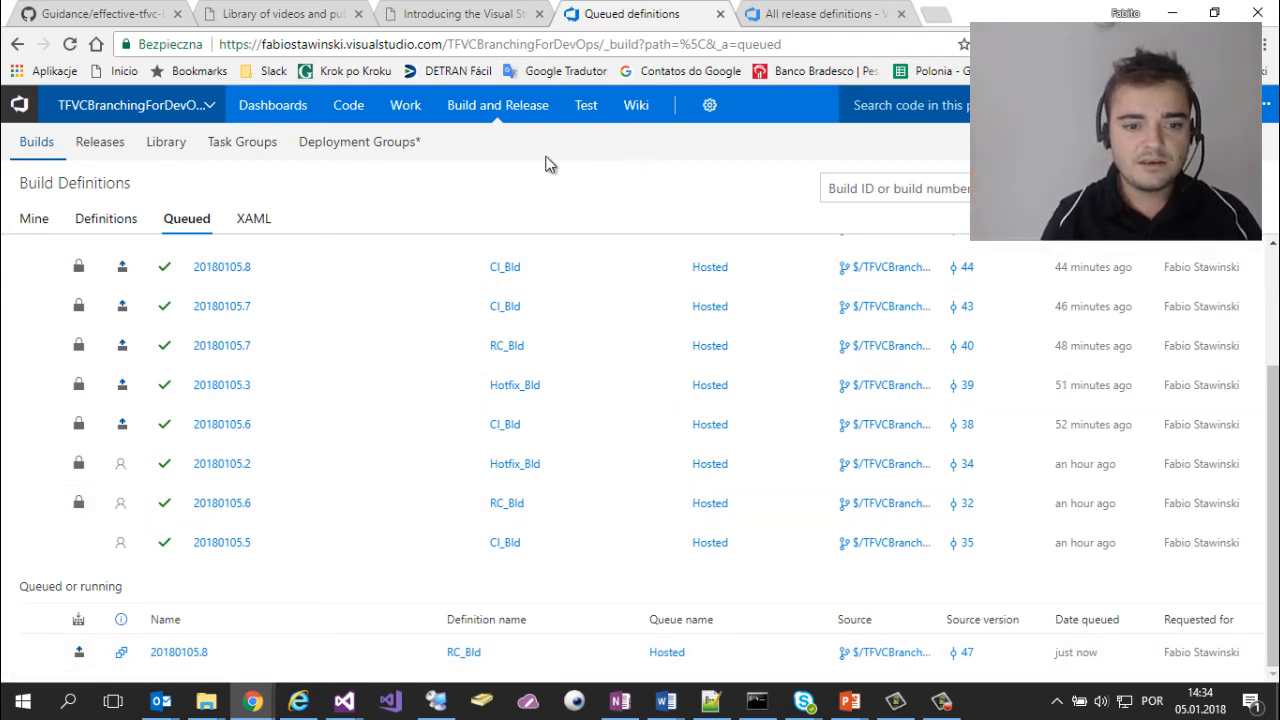
Refresh the overview of all release definitions and their release list to check the latest CI_Bld - CD deployment.
{"action": "left_click", "coordinate": [795, 22]}
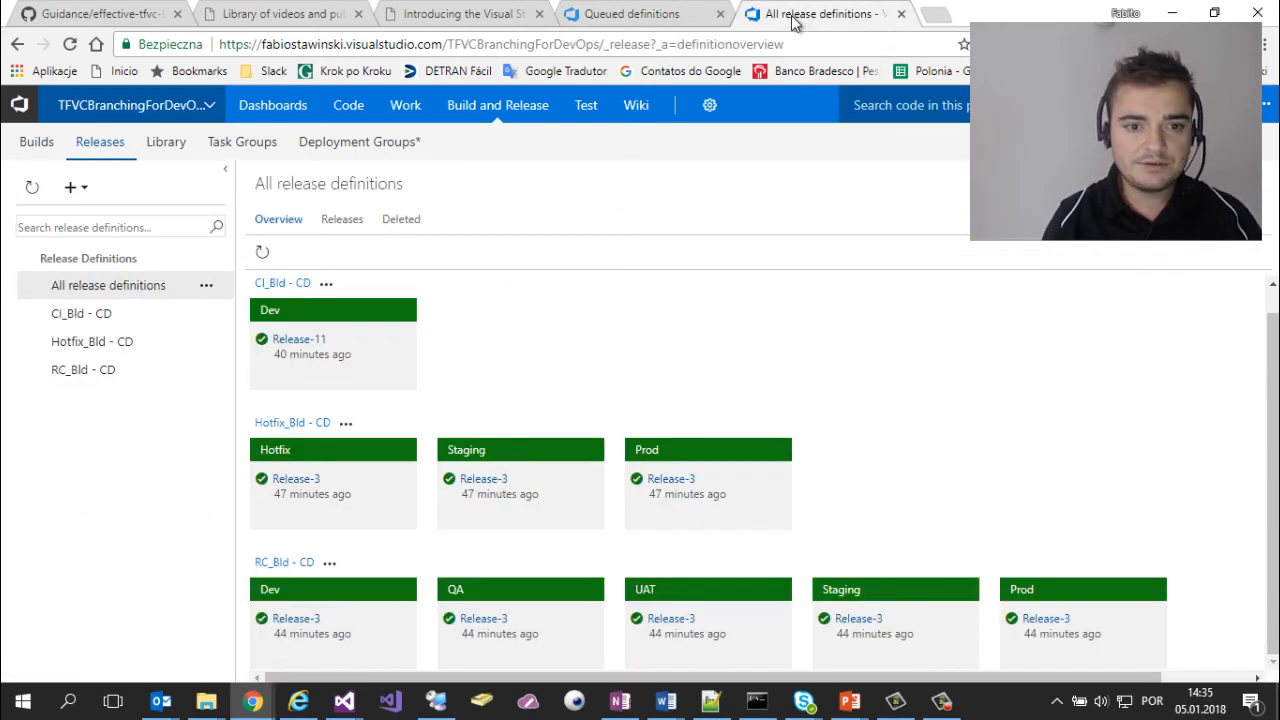
{"action": "left_click", "coordinate": [262, 252]}
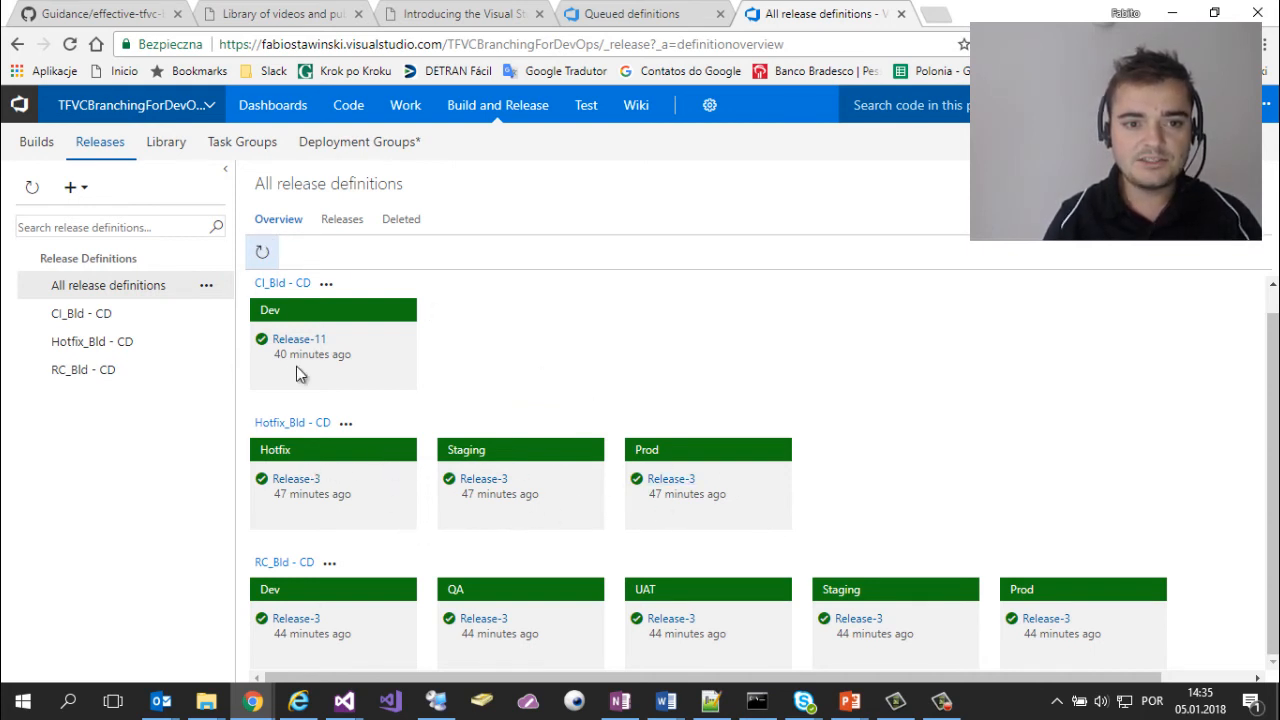
{"action": "left_click", "coordinate": [340, 220]}
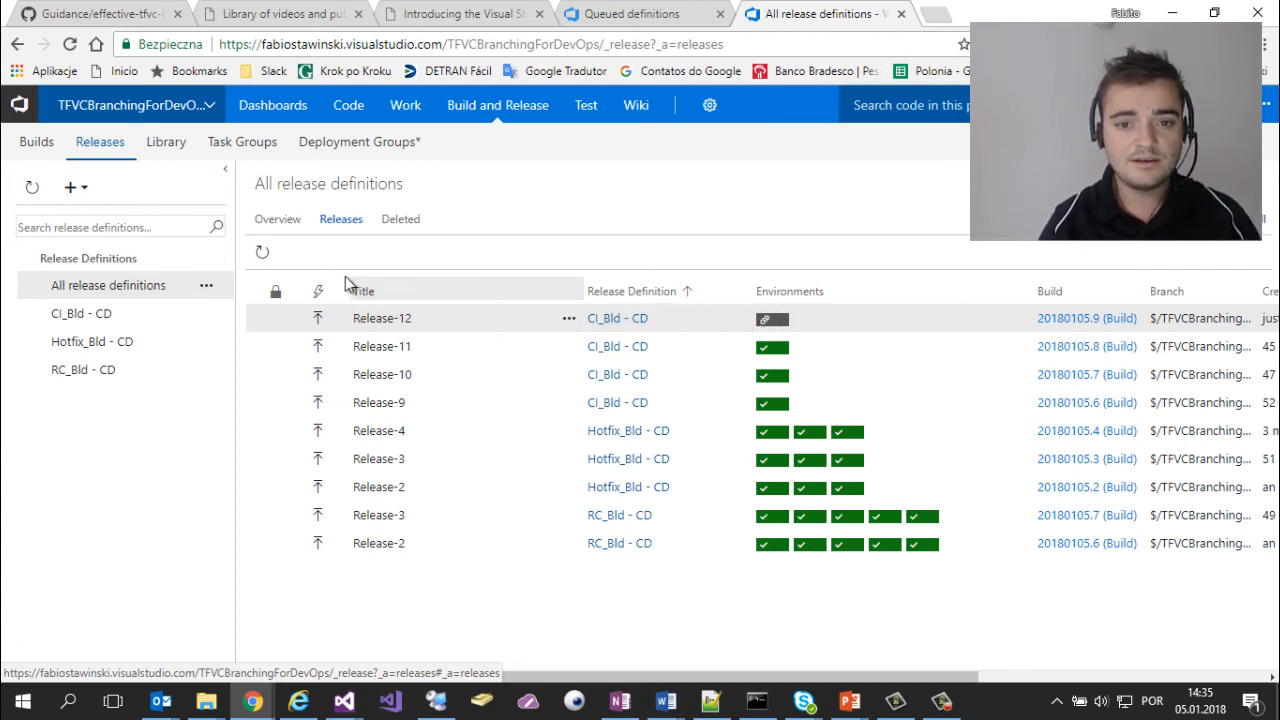
{"action": "left_click", "coordinate": [264, 256]}
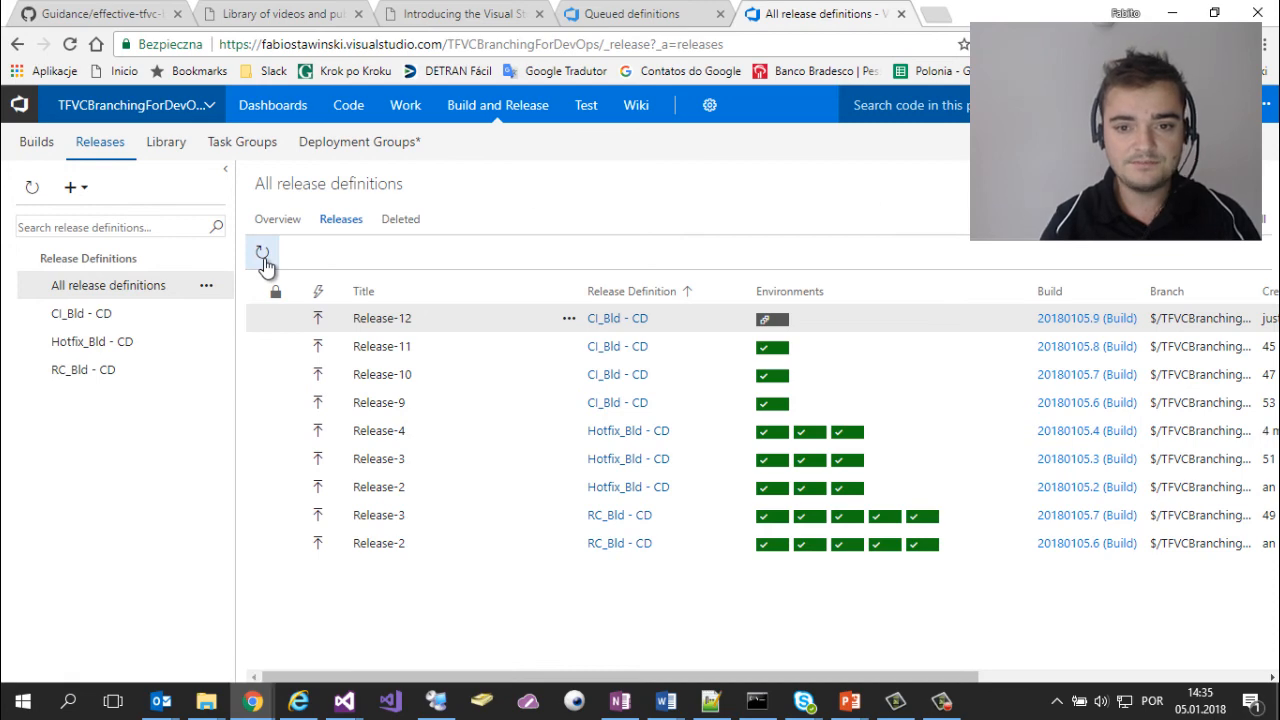
Review the recently completed builds, and check the releases of Hotfix_Bld - CD and RC_Bld - CD.
{"action": "left_click", "coordinate": [630, 16]}
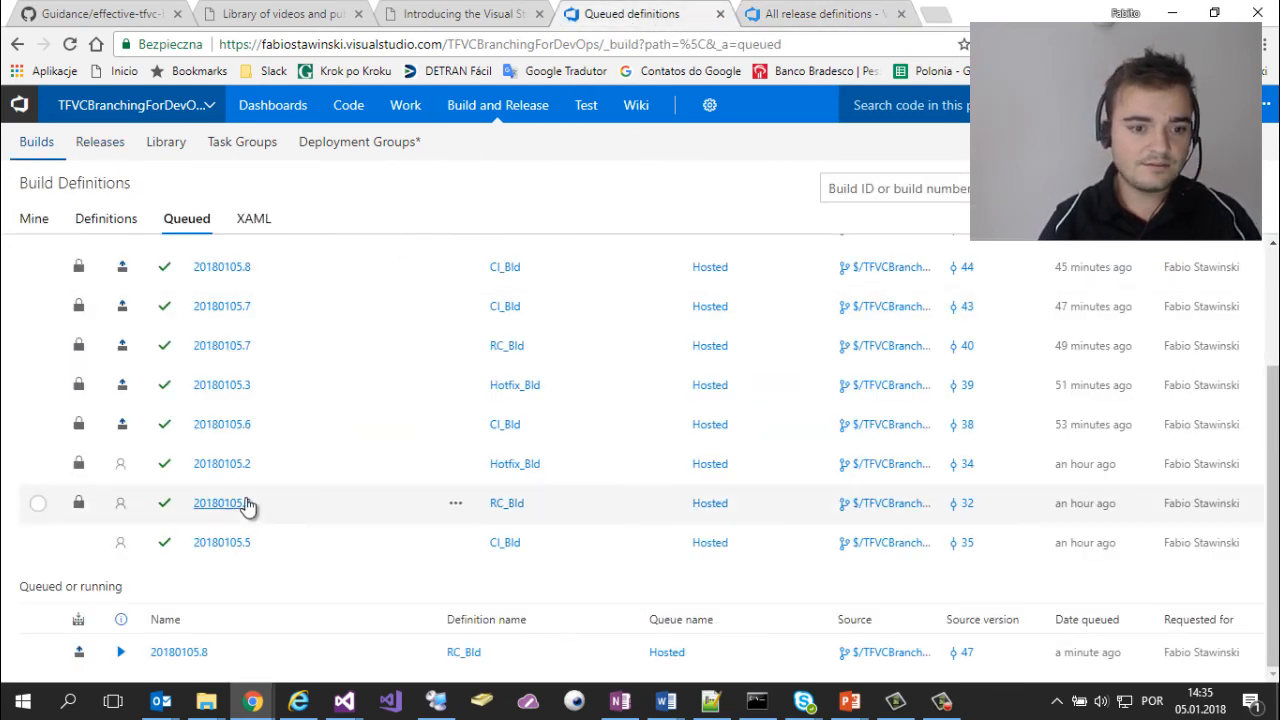
{"action": "scroll", "coordinate": [252, 462], "scroll_direction": "up", "scroll_amount": 5}
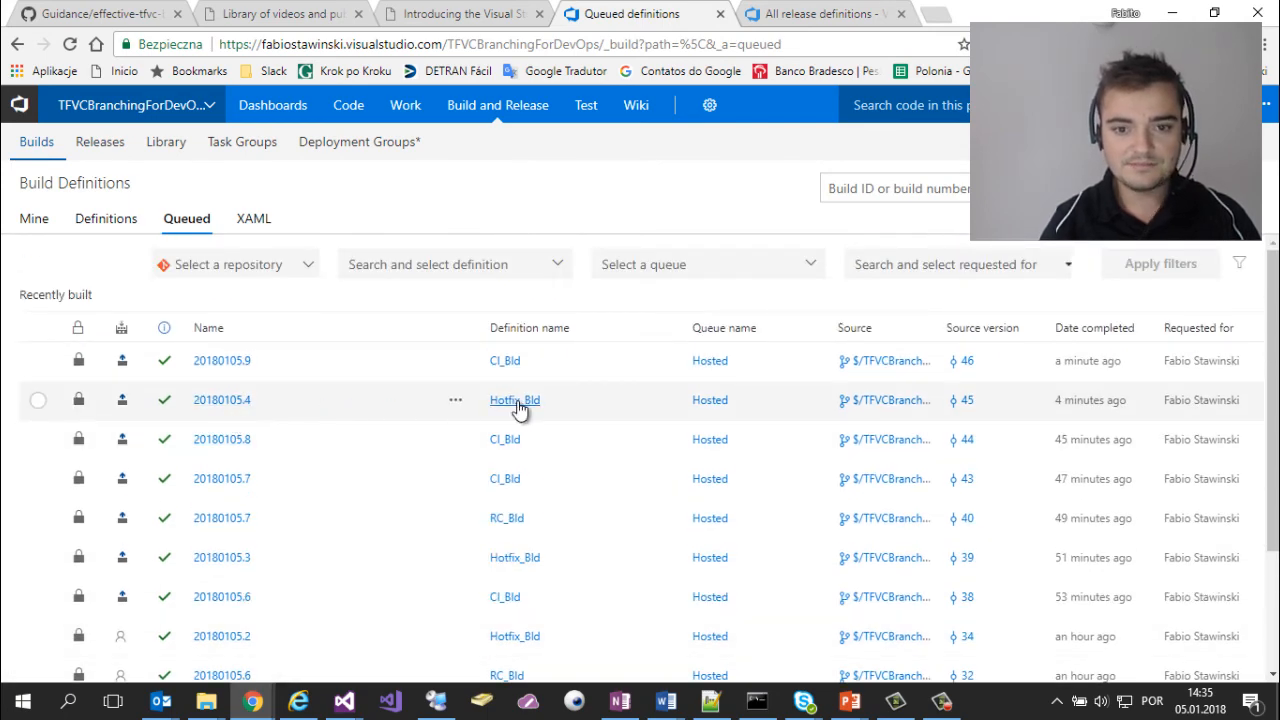
{"action": "left_click", "coordinate": [790, 14]}
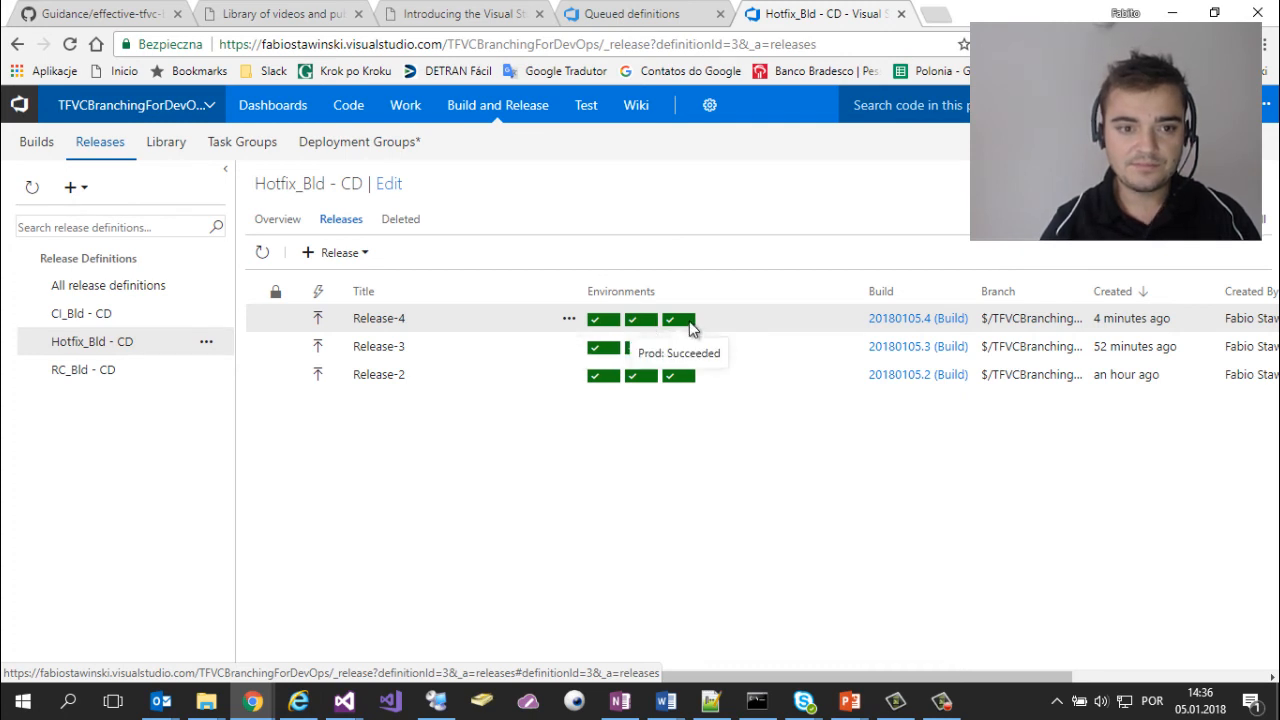
{"action": "left_click", "coordinate": [130, 371]}
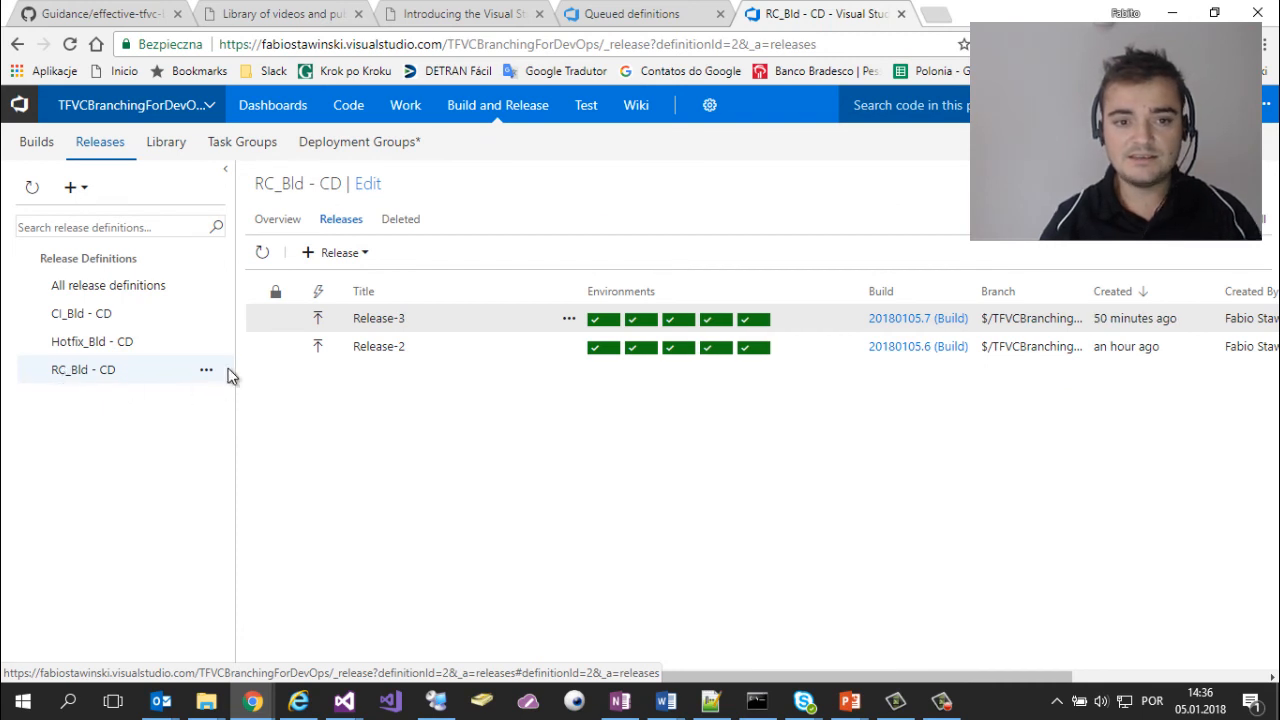
{"action": "left_click", "coordinate": [266, 255]}
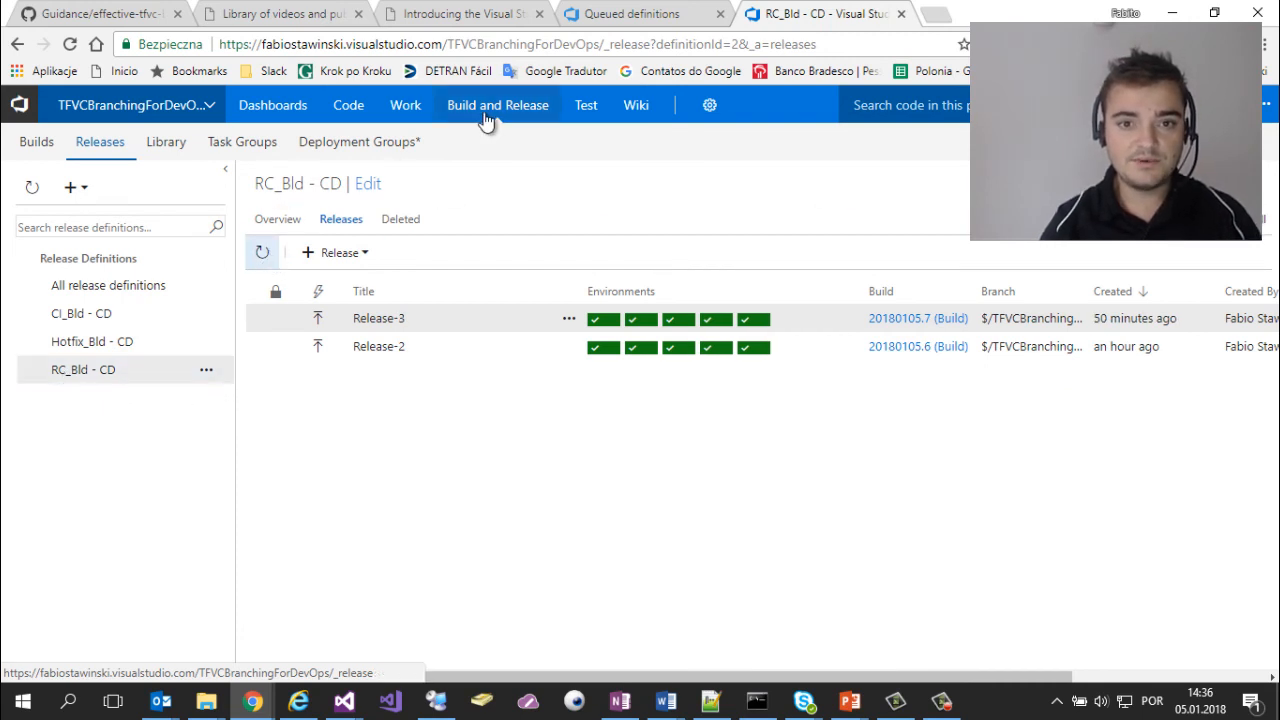
Open the running RC_Bld build 20180105.8 from the queued builds and follow its progress.
{"action": "left_click", "coordinate": [596, 13]}
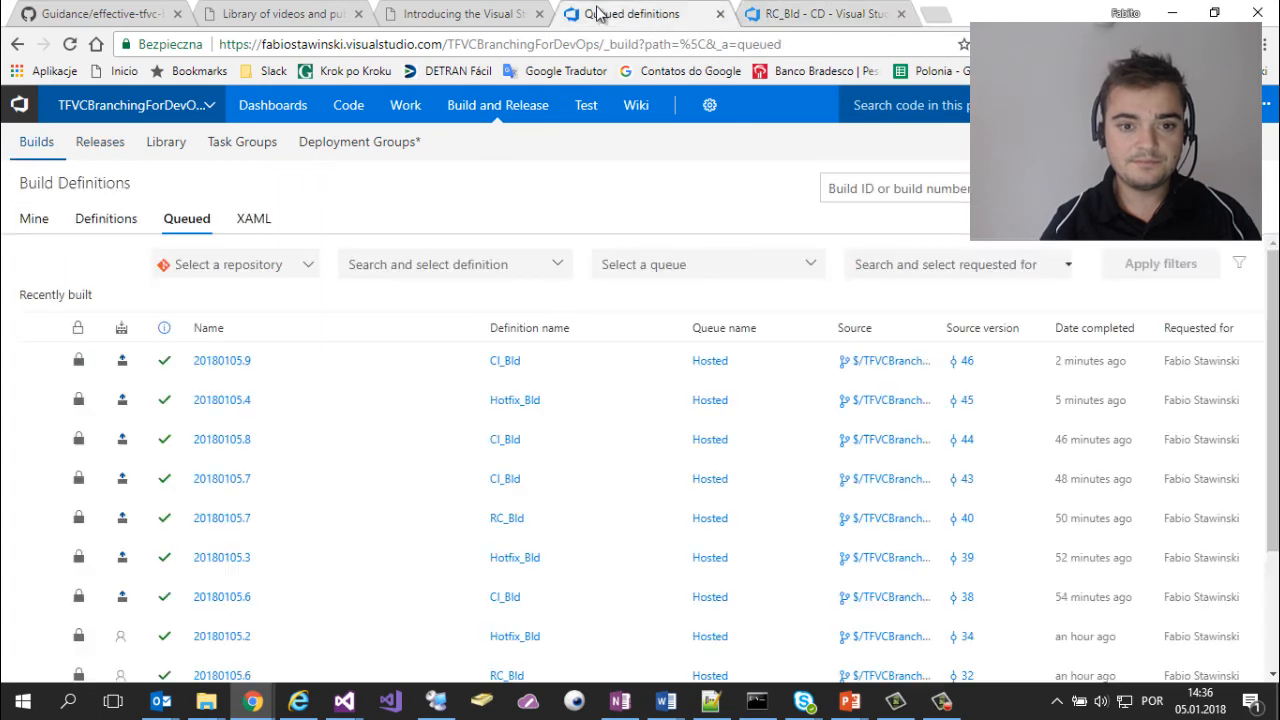
{"action": "scroll", "coordinate": [368, 523], "scroll_direction": "down", "scroll_amount": 3}
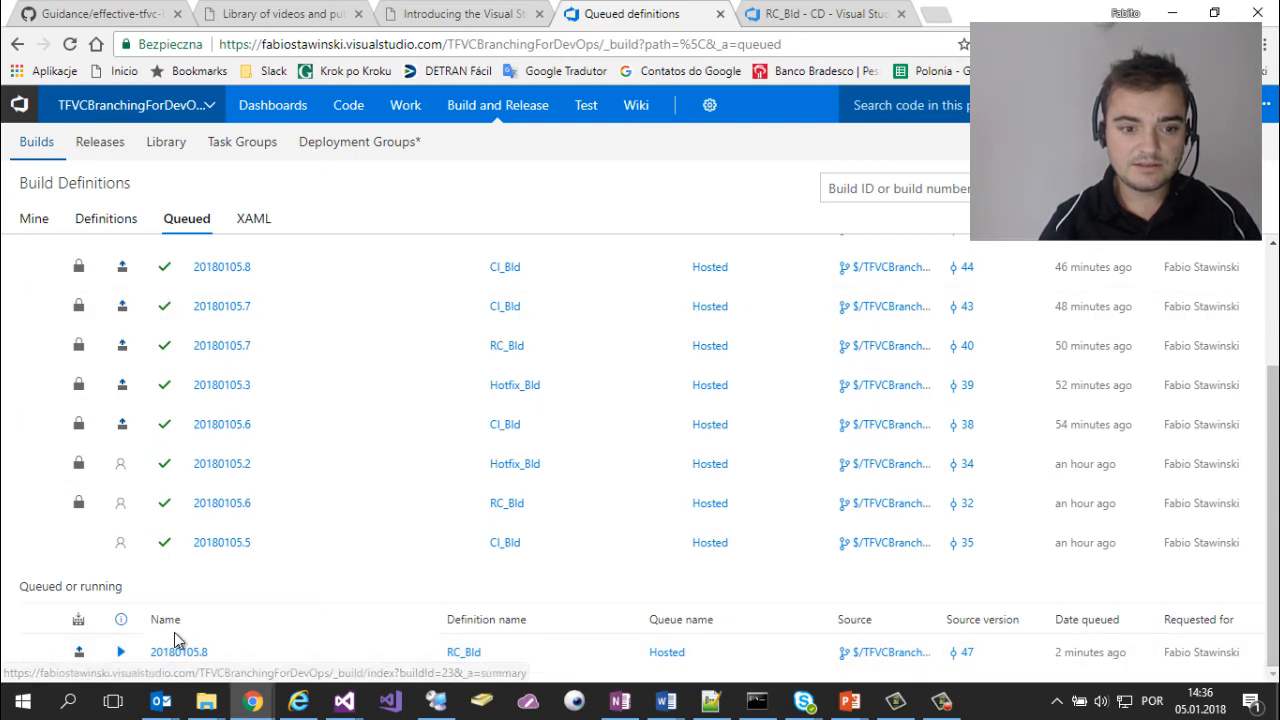
{"action": "left_click", "coordinate": [170, 653]}
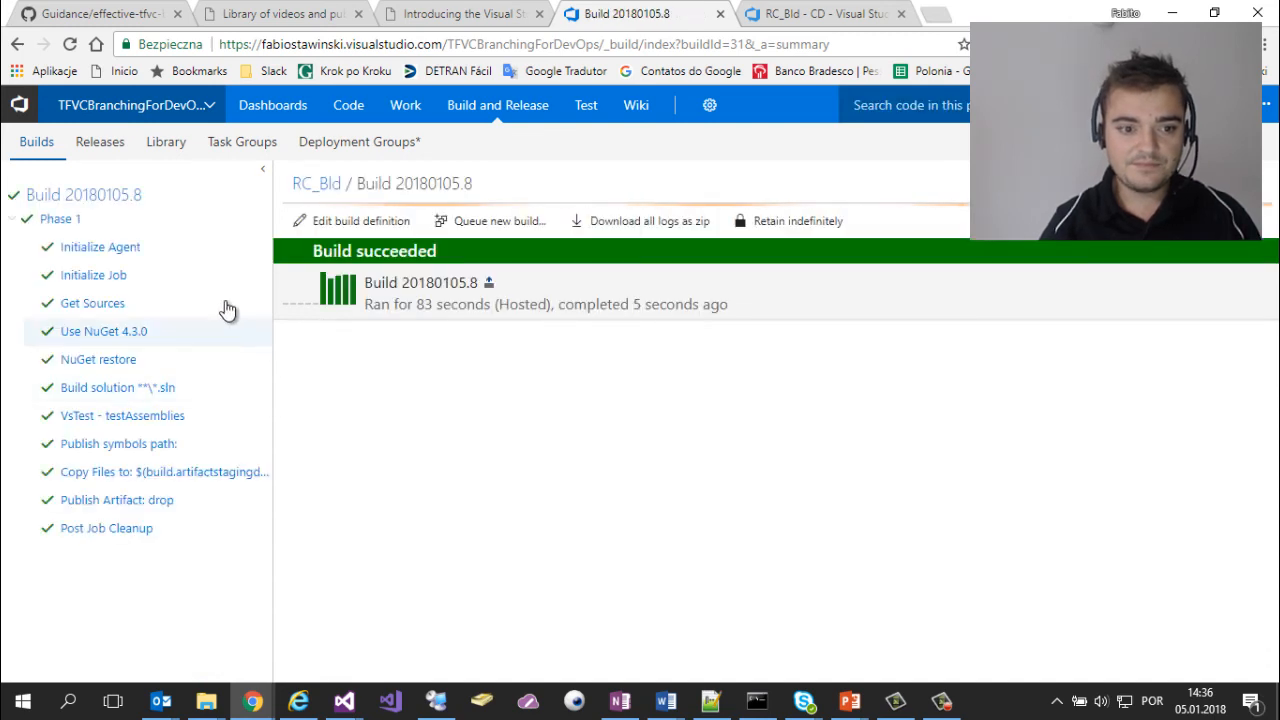
Refresh the RC_Bld - CD releases and examine the deployment status of Release-4 in each environment.
{"action": "left_click", "coordinate": [835, 12]}
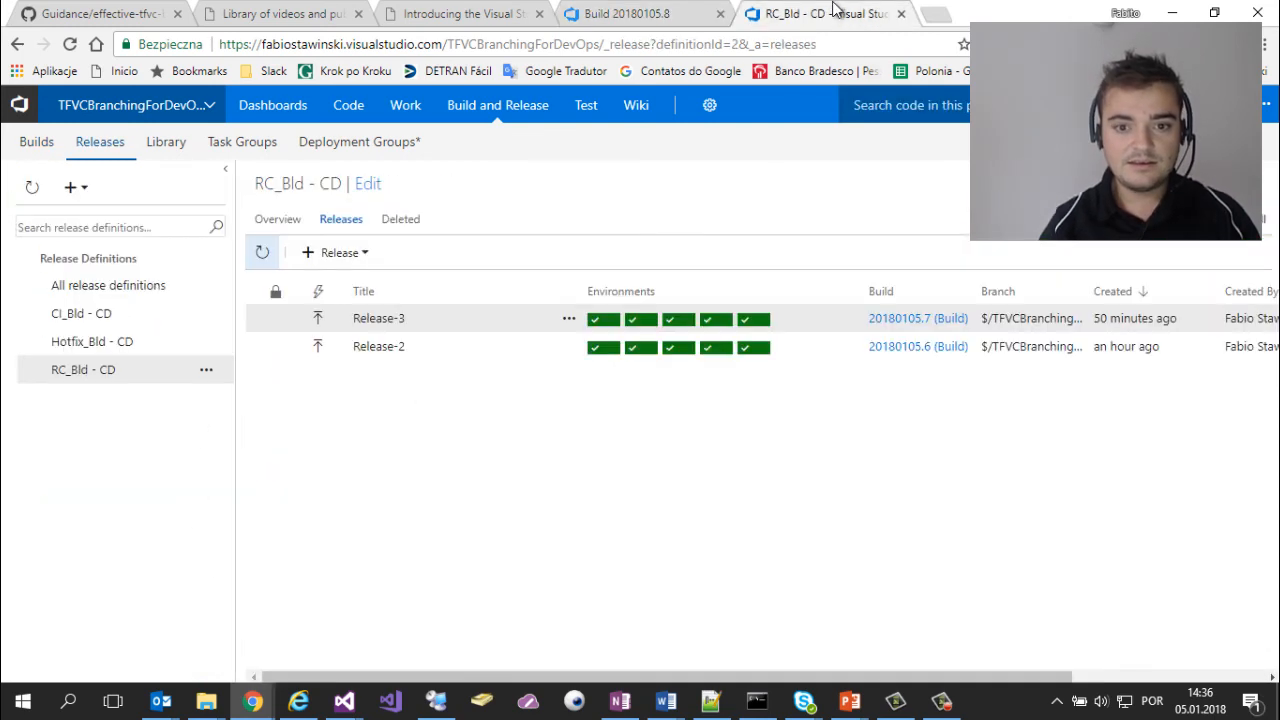
{"action": "left_click", "coordinate": [262, 252]}
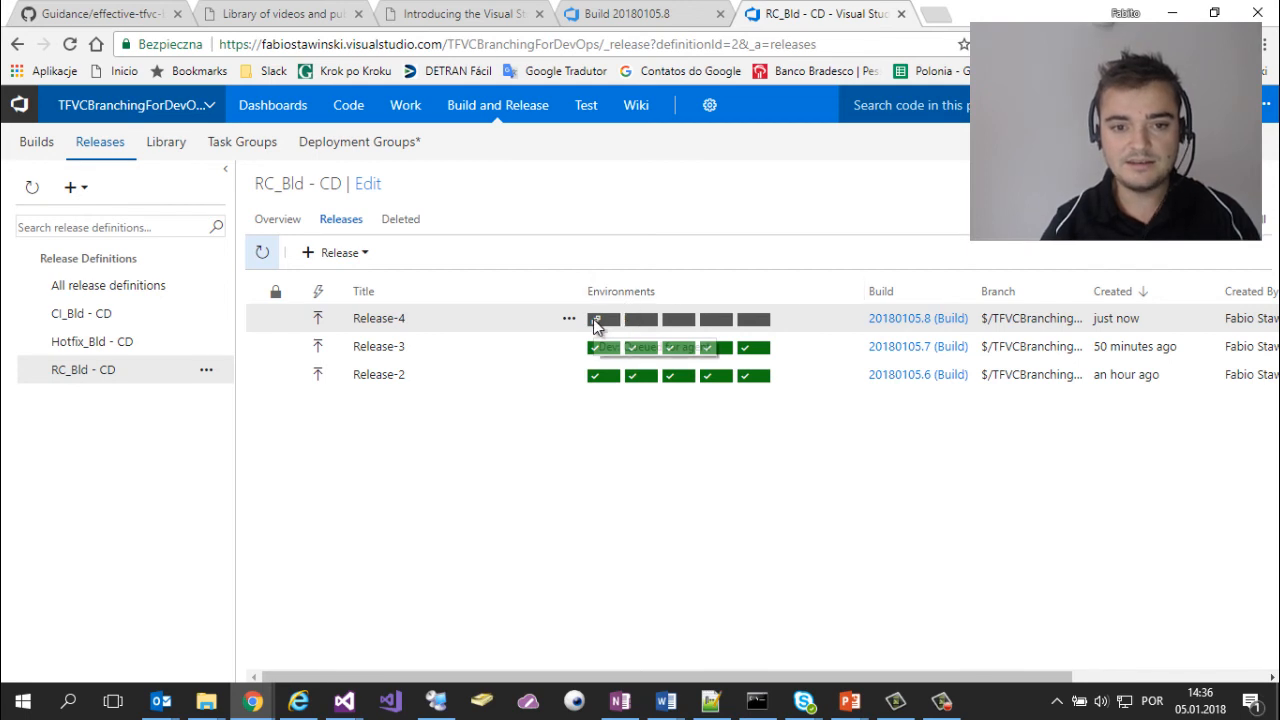
{"action": "mouse_move", "coordinate": [593, 321]}
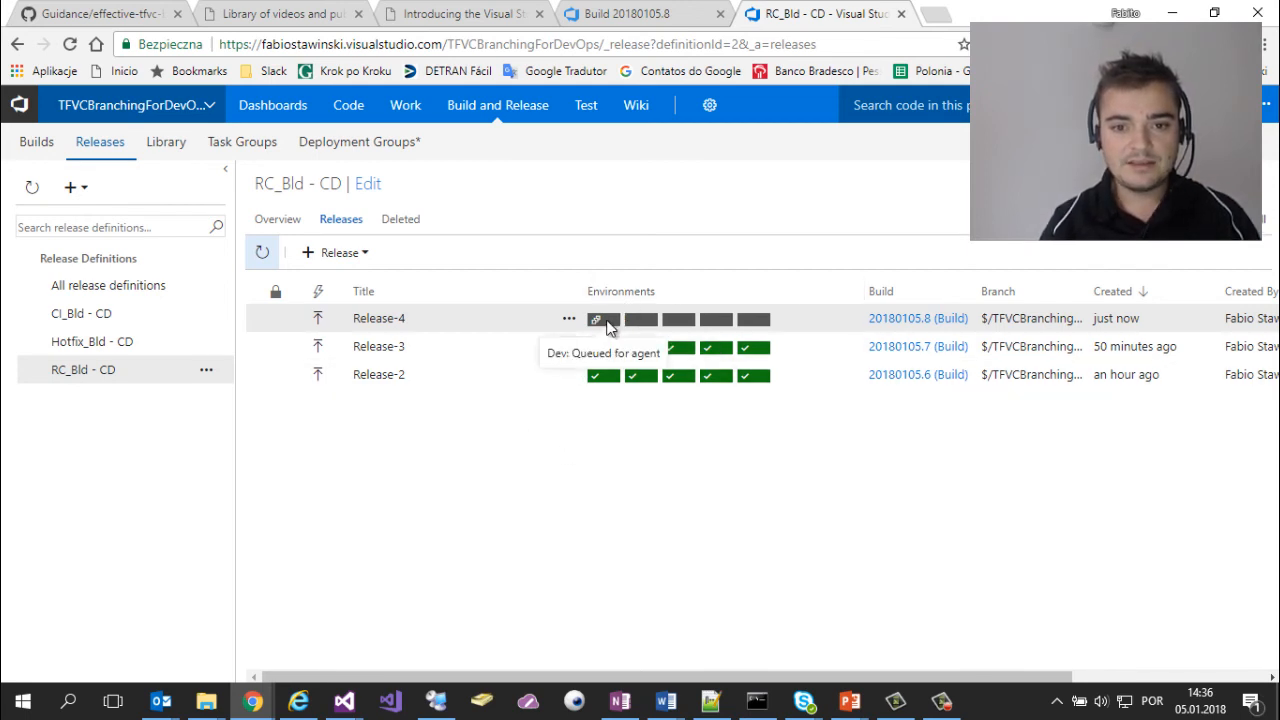
{"action": "left_click", "coordinate": [261, 253]}
{"action": "left_click", "coordinate": [261, 254]}
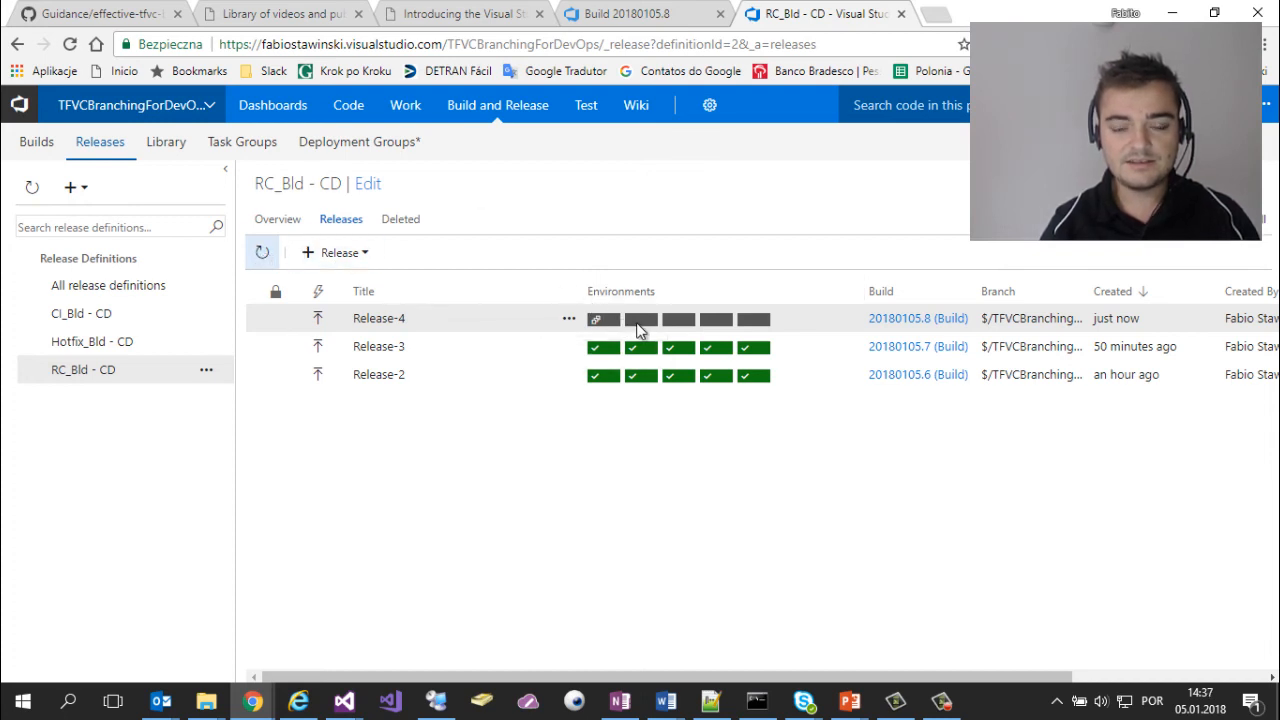
{"action": "mouse_move", "coordinate": [641, 331]}
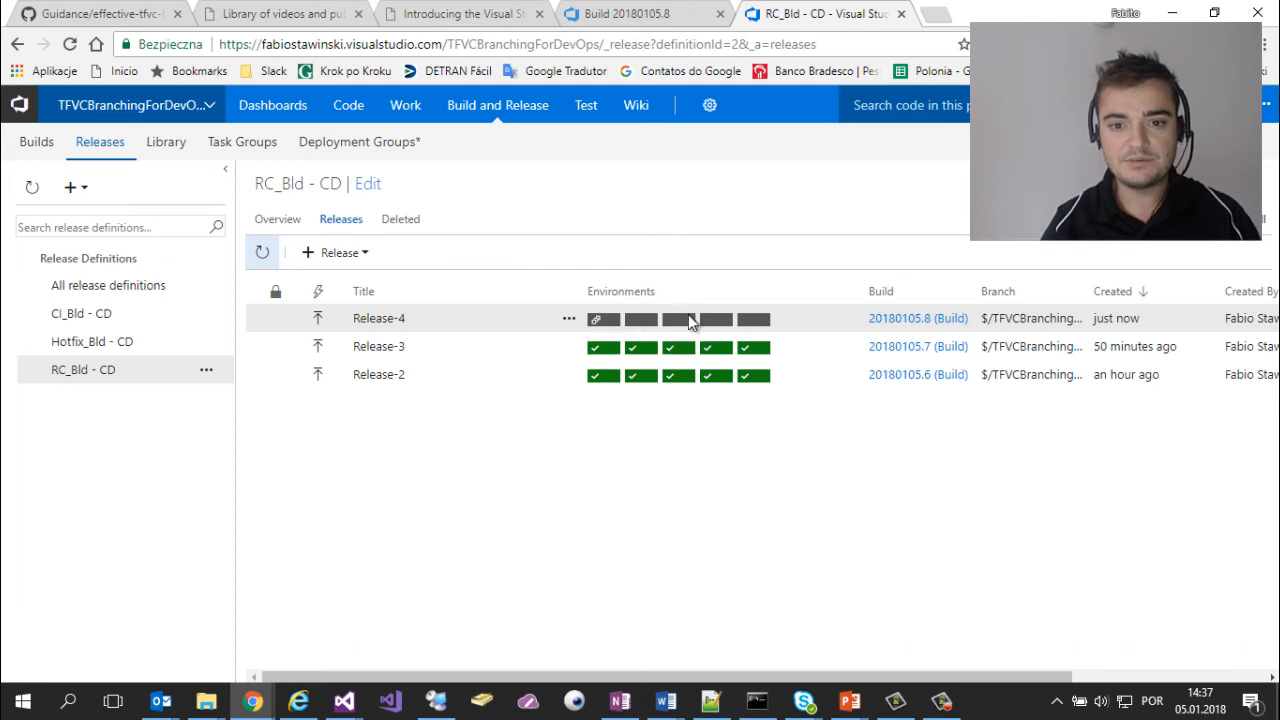
{"action": "mouse_move", "coordinate": [689, 315]}
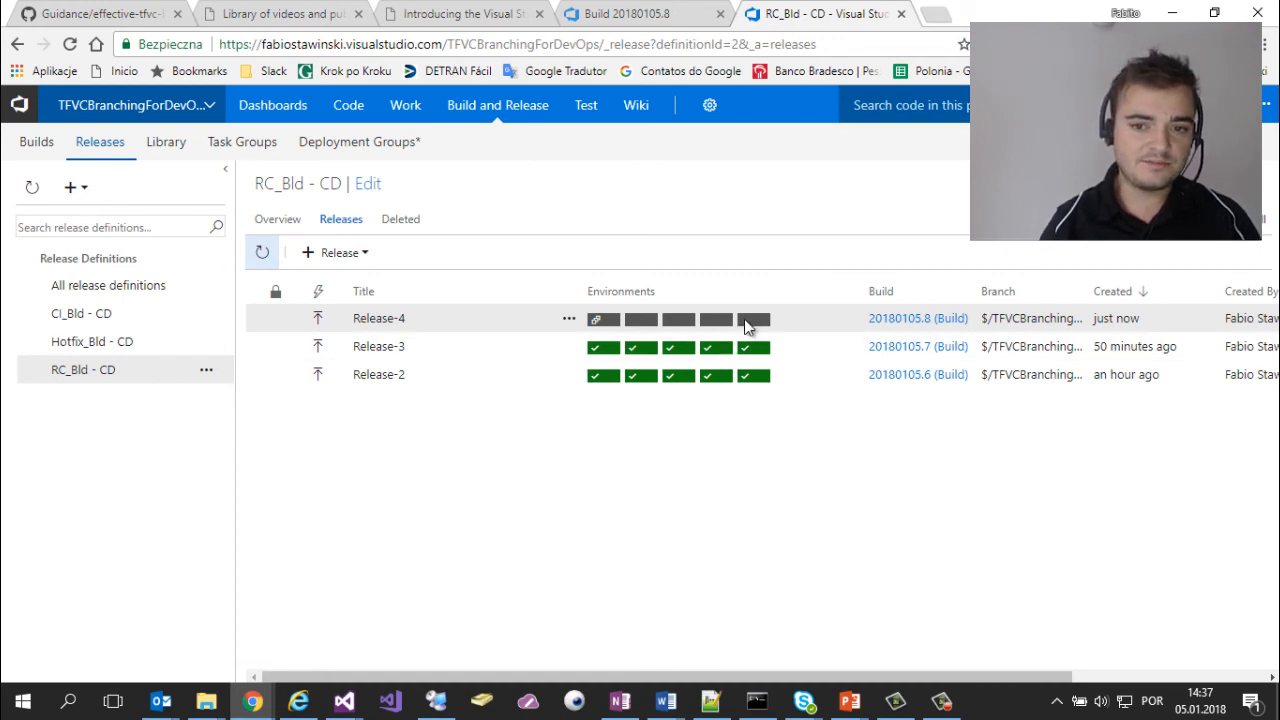
{"action": "mouse_move", "coordinate": [745, 327]}
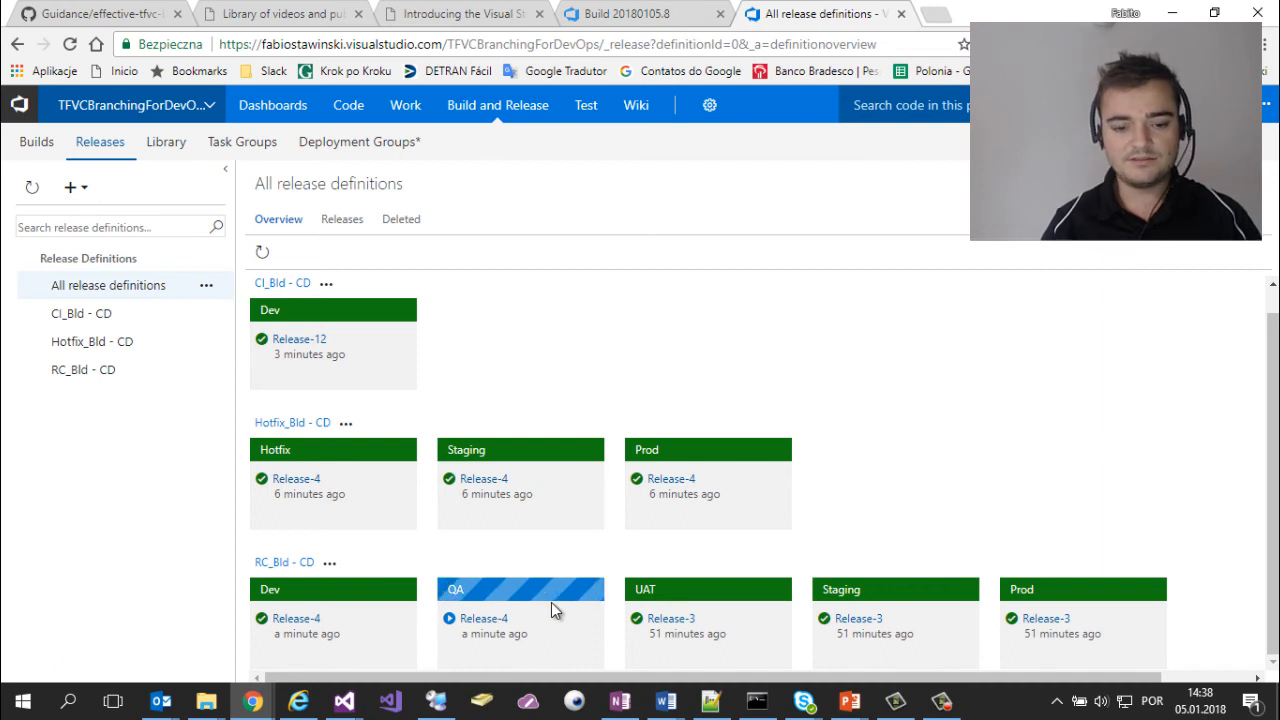
Switch to PowerPoint to consult the "Extend as needed" branching slide, and return to Visual Studio.
{"action": "mouse_move", "coordinate": [868, 712]}
{"action": "left_click", "coordinate": [960, 622]}
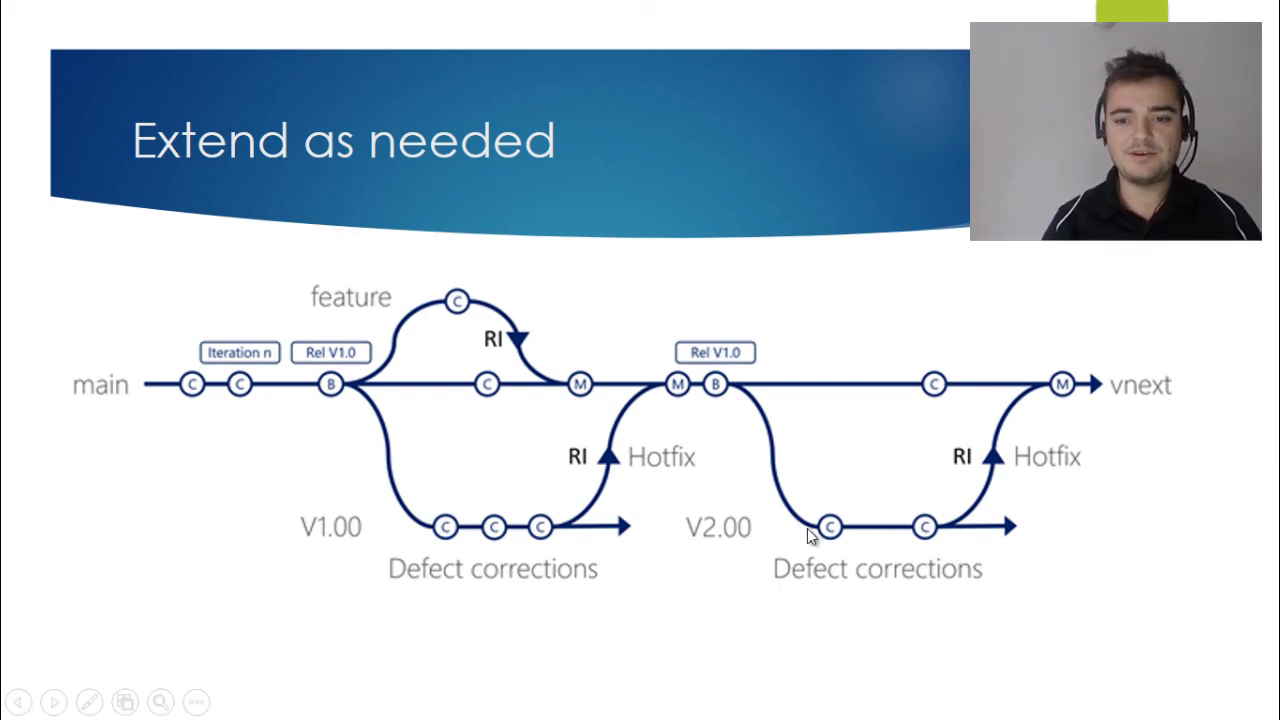
{"action": "key", "text": "alt+Tab"}
{"action": "key", "text": "Tab"}
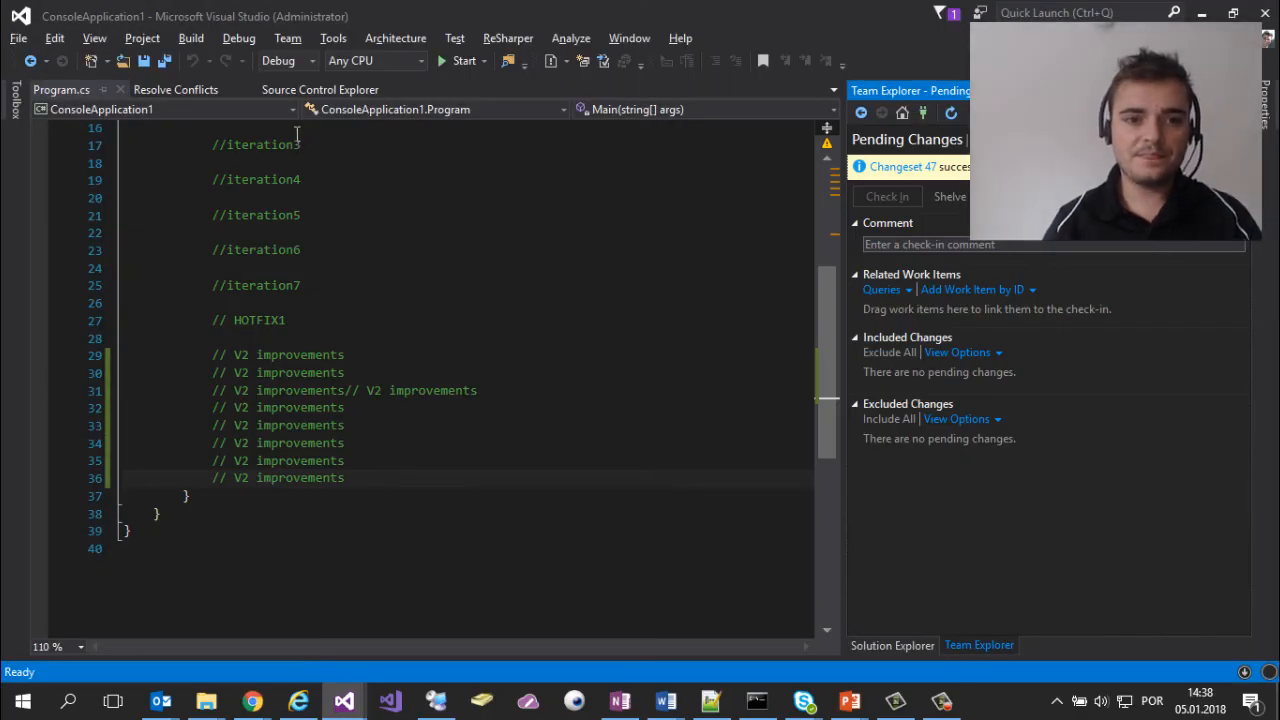
Merge all changes from the V2.00 branch into main with the Source Control Merge Wizard.
{"action": "left_click", "coordinate": [305, 89]}
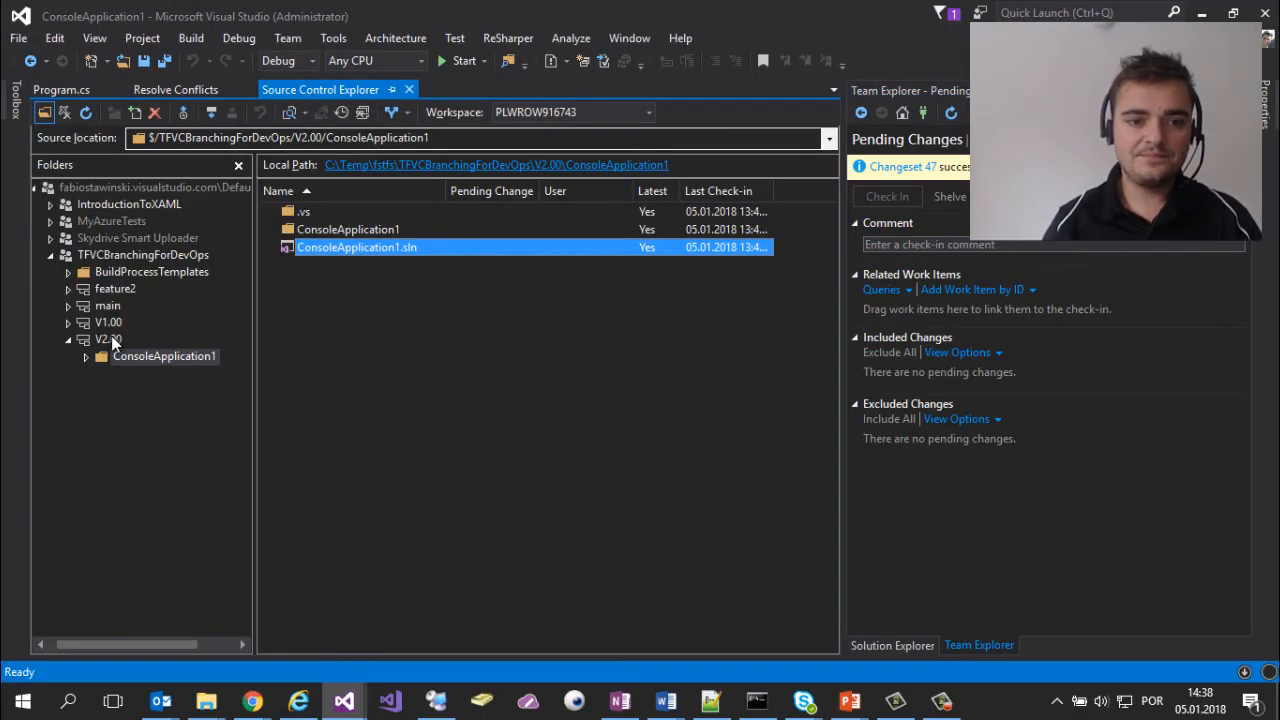
{"action": "right_click", "coordinate": [113, 342]}
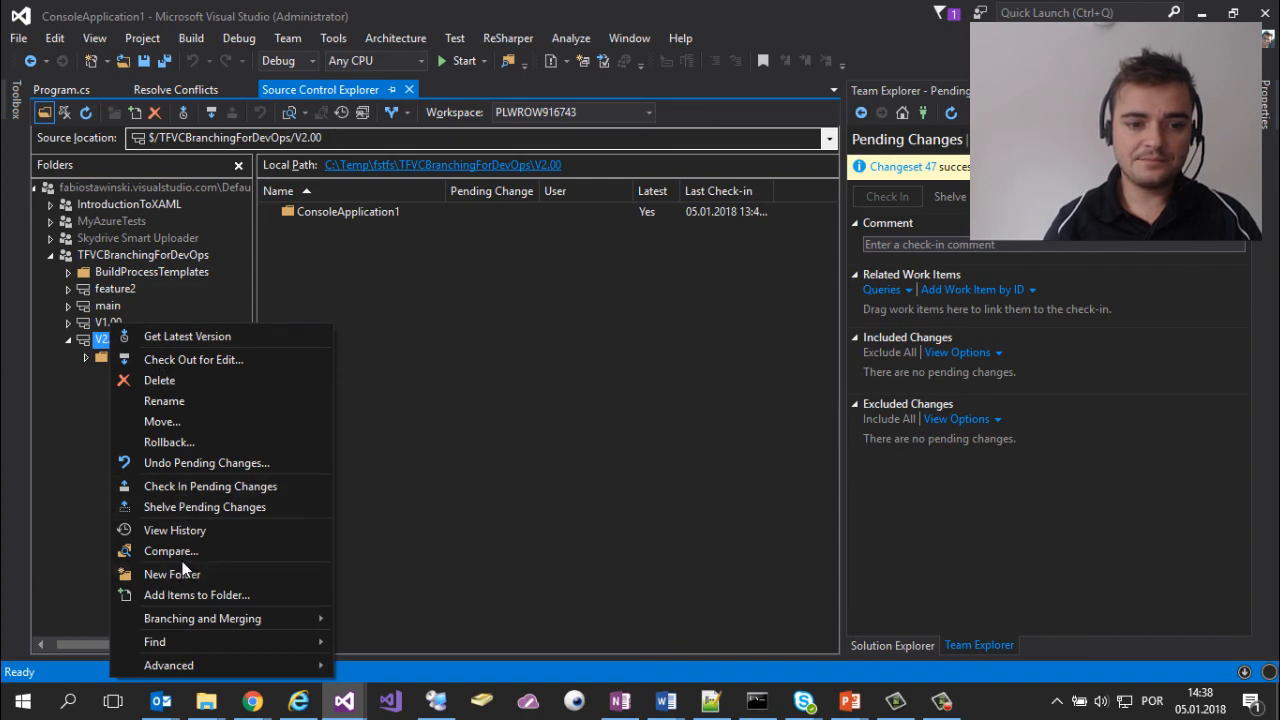
{"action": "mouse_move", "coordinate": [200, 613]}
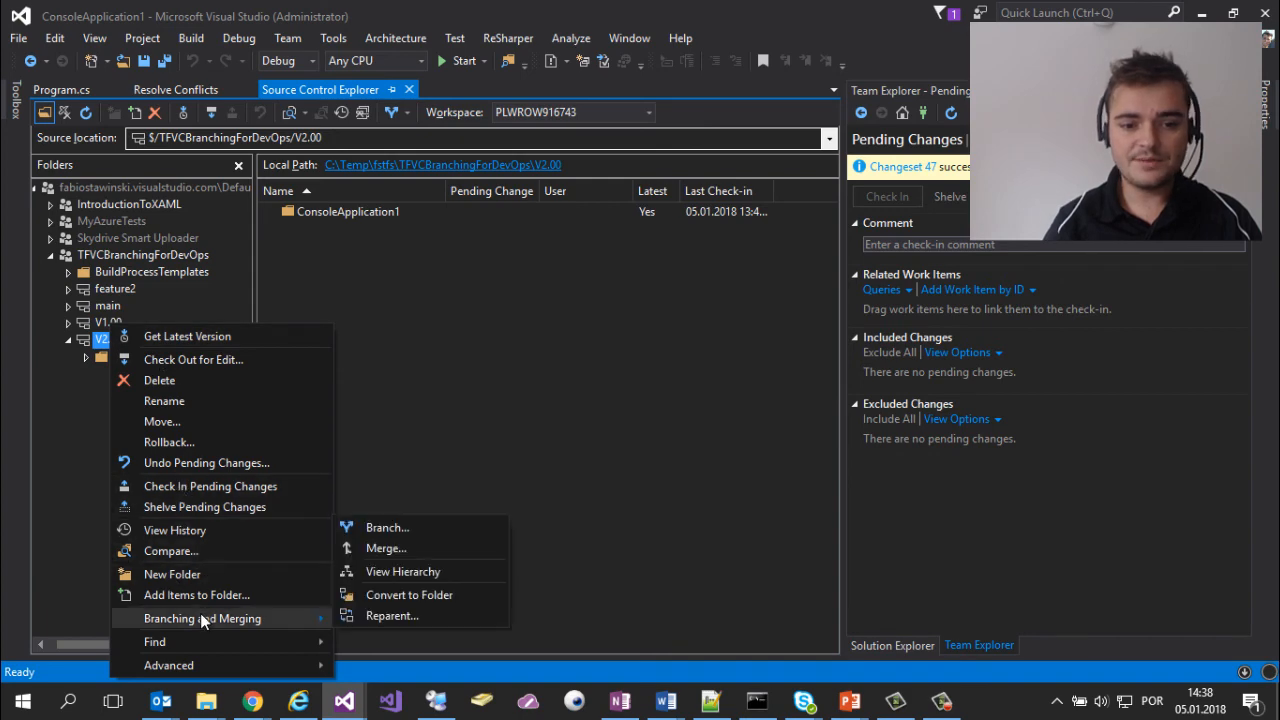
{"action": "left_click", "coordinate": [447, 545]}
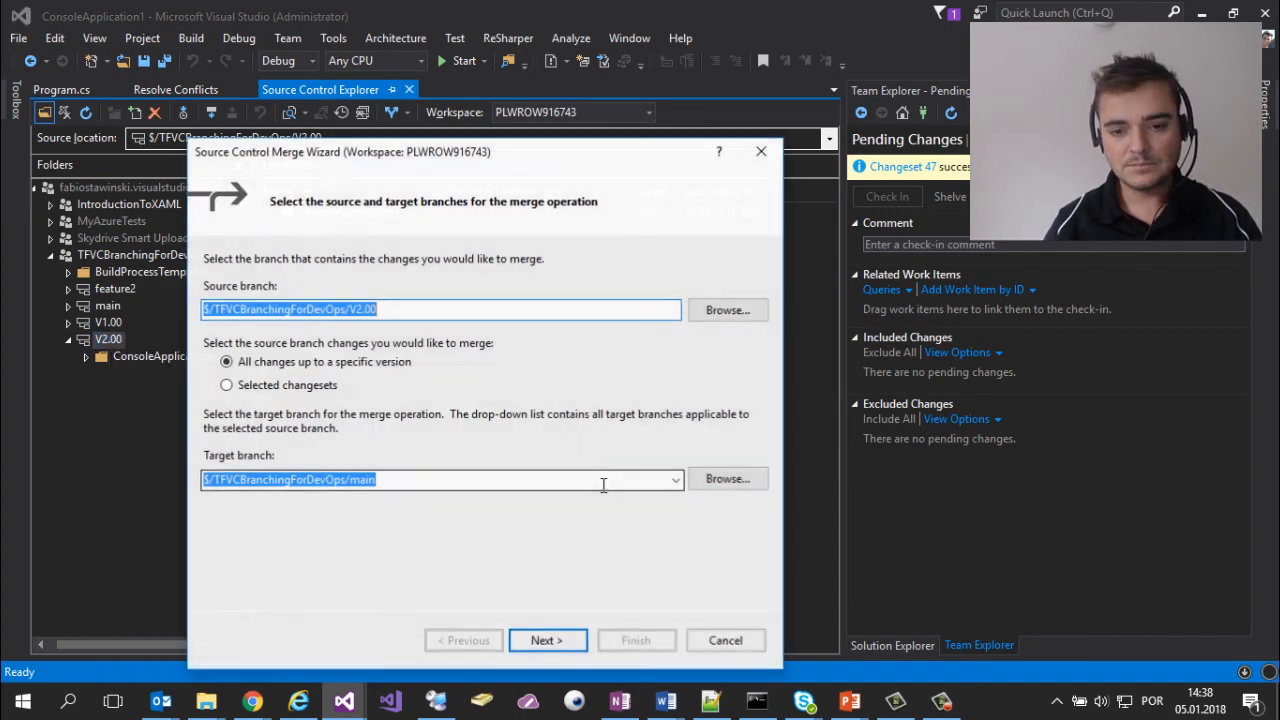
{"action": "left_click", "coordinate": [545, 641]}
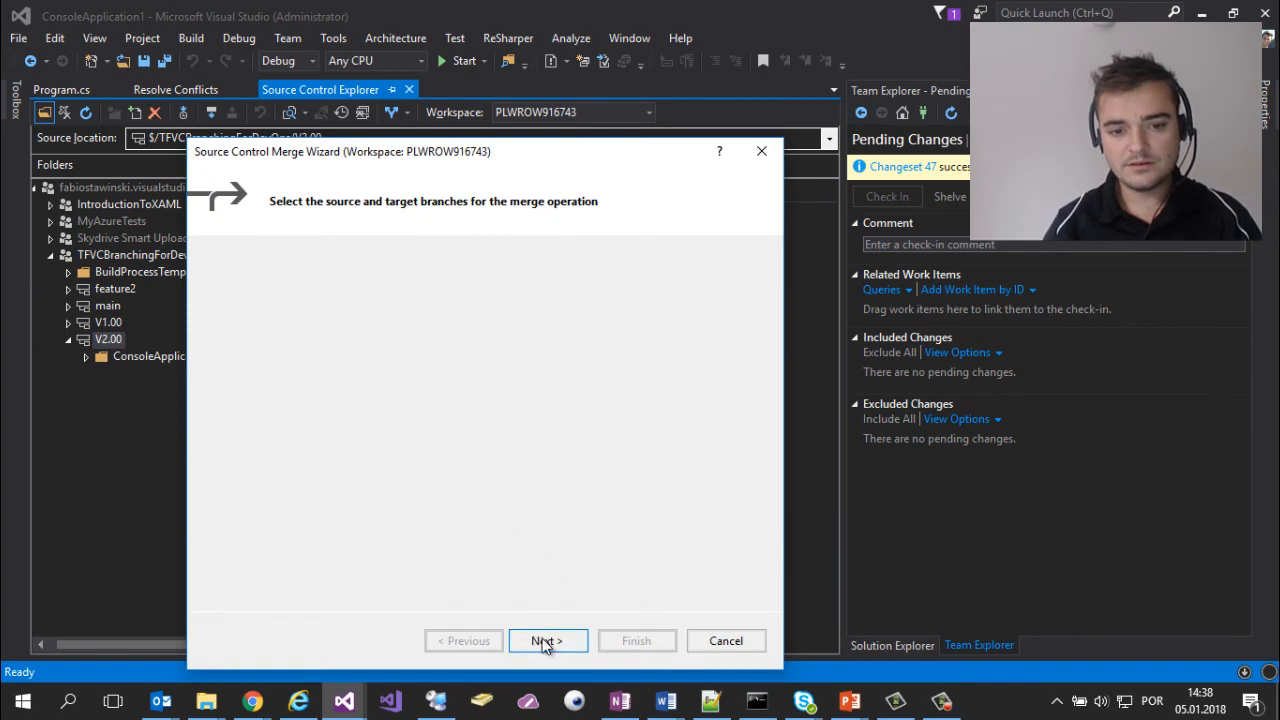
{"action": "left_click", "coordinate": [545, 643]}
{"action": "left_click", "coordinate": [640, 643]}
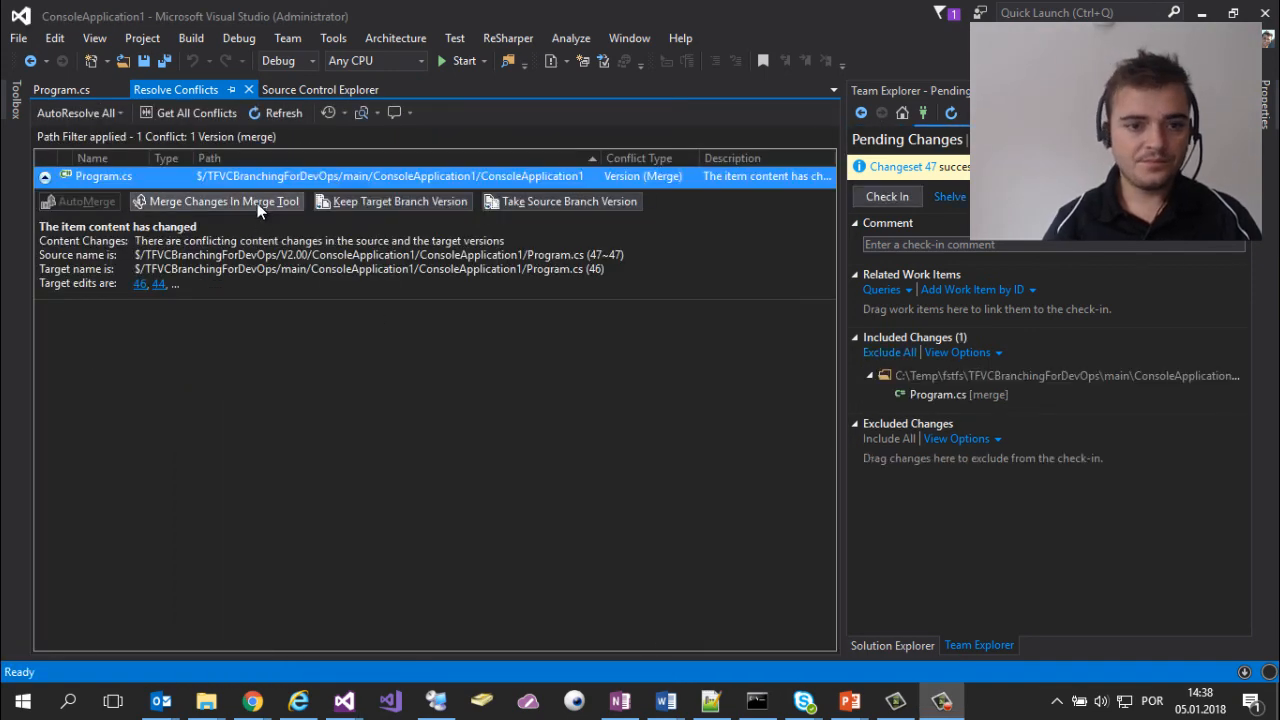
Resolve the Program.cs merge conflict by keeping both the main changes and the V2 improvements, and check in the merge.
{"action": "left_click", "coordinate": [257, 201]}
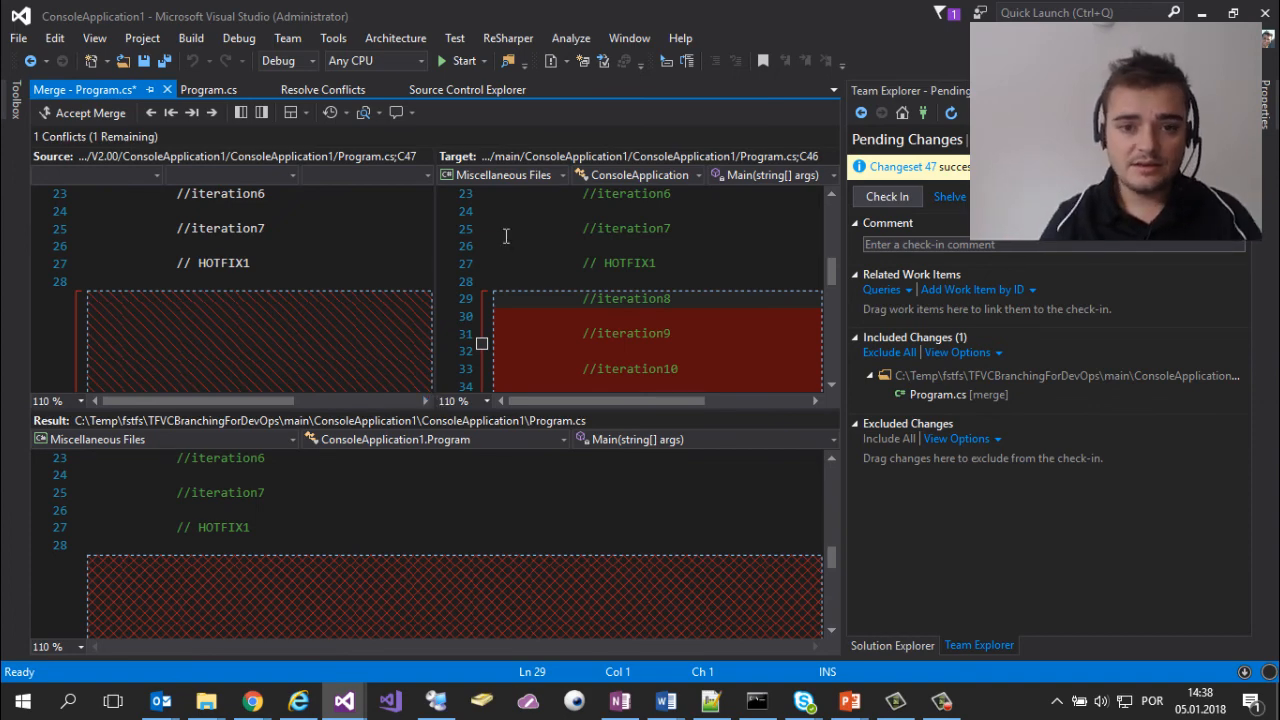
{"action": "left_click", "coordinate": [480, 341]}
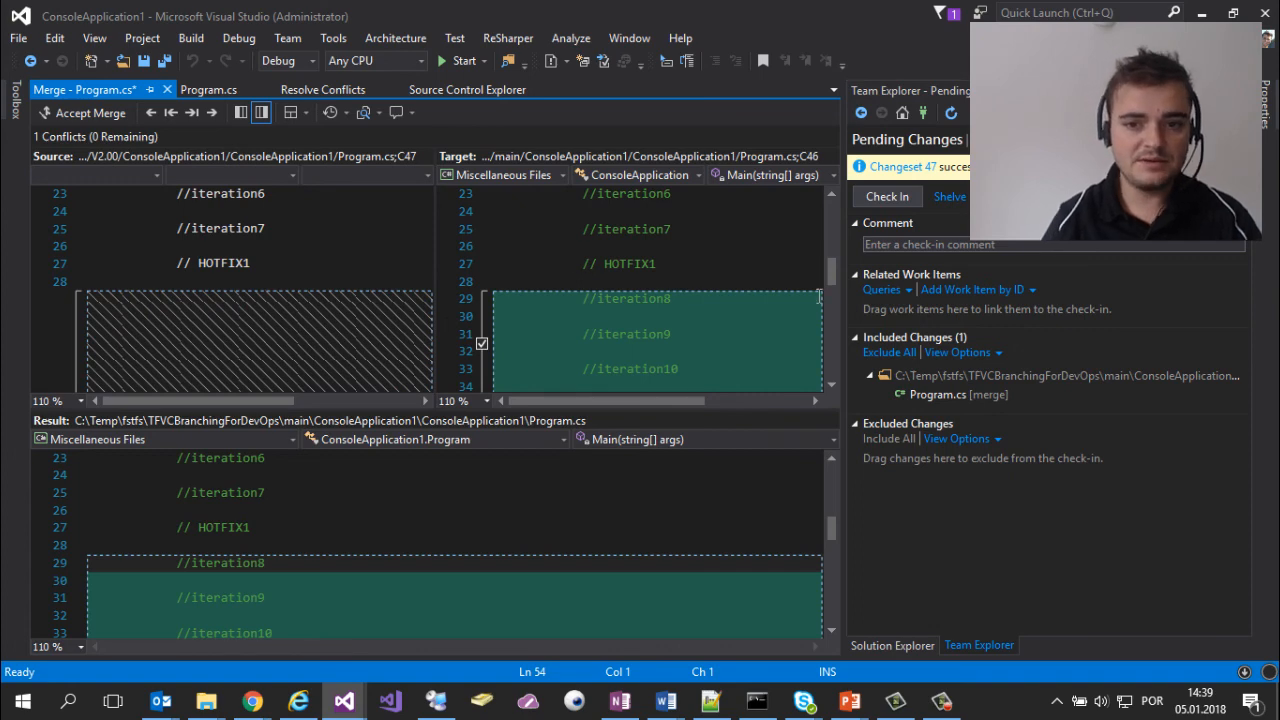
{"action": "left_click_drag", "start_coordinate": [836, 280], "coordinate": [707, 332]}
{"action": "scroll", "coordinate": [707, 334], "scroll_direction": "down", "scroll_amount": 8}
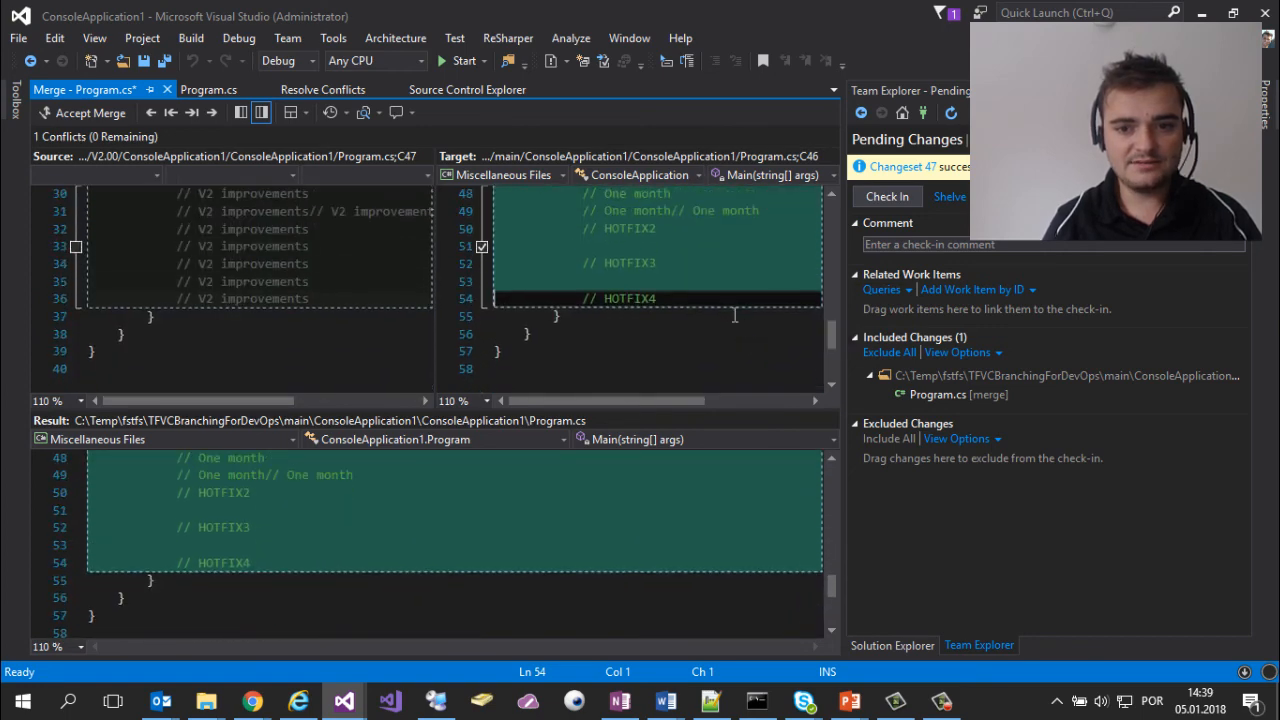
{"action": "left_click", "coordinate": [75, 247]}
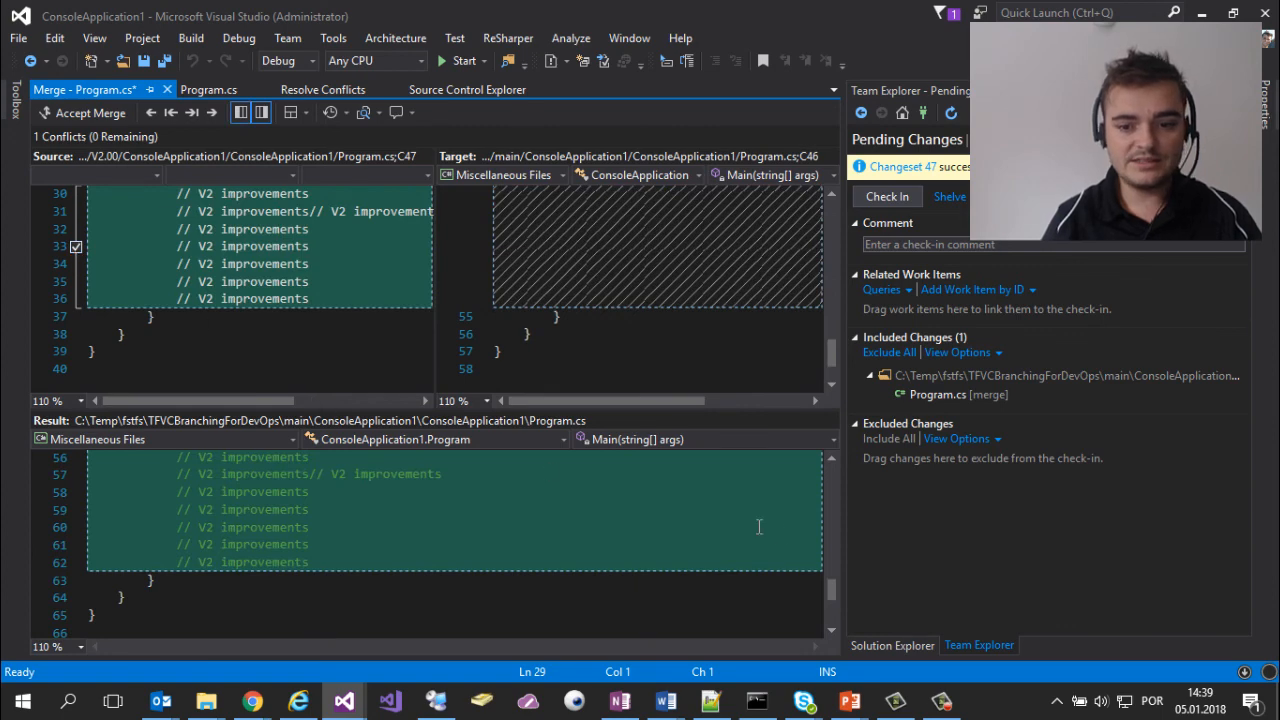
{"action": "left_click_drag", "start_coordinate": [831, 580], "coordinate": [831, 579]}
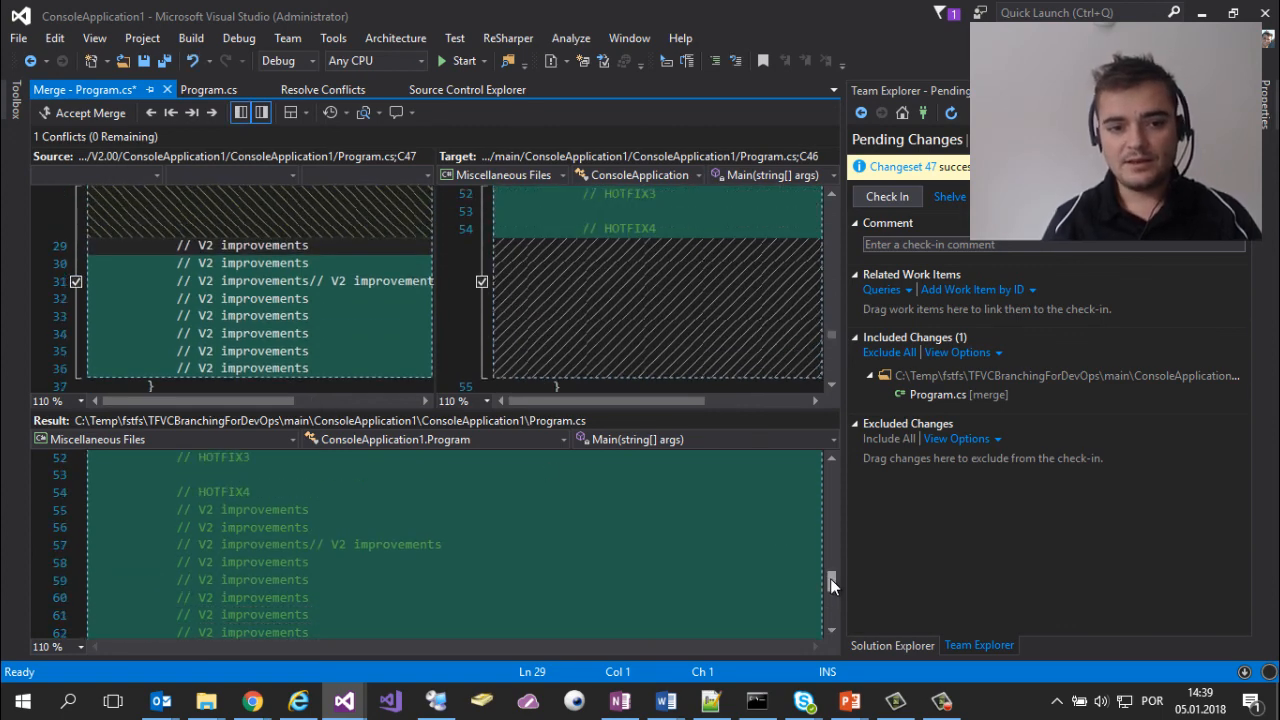
{"action": "left_click", "coordinate": [90, 113]}
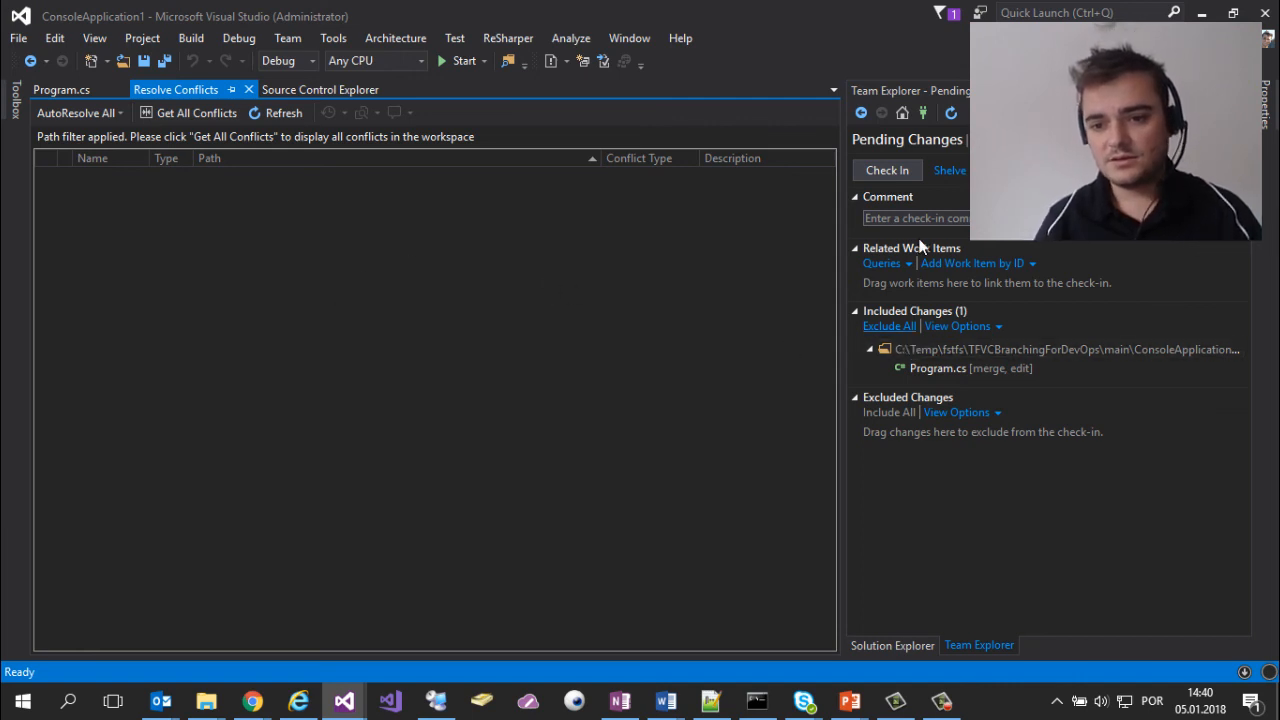
{"action": "left_click", "coordinate": [890, 175]}
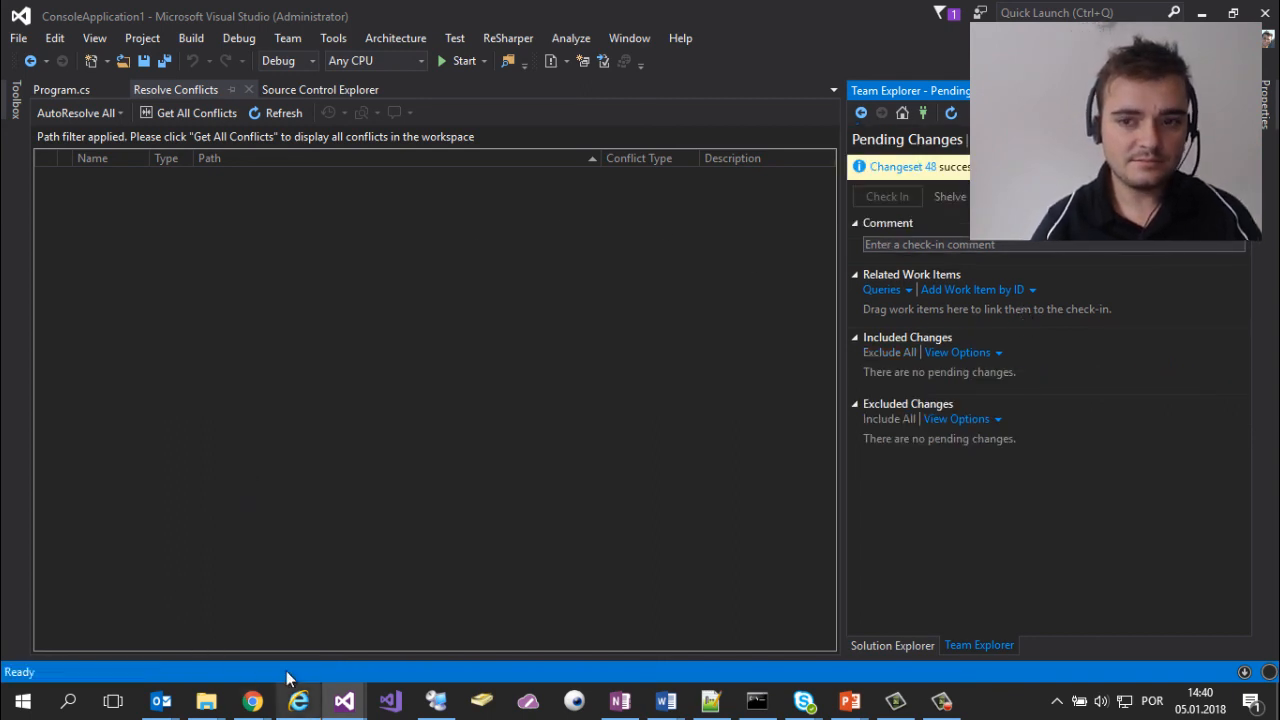
Switch to the Chrome window with all release definitions and refresh the overview to check the deployments.
{"action": "left_click", "coordinate": [254, 700]}
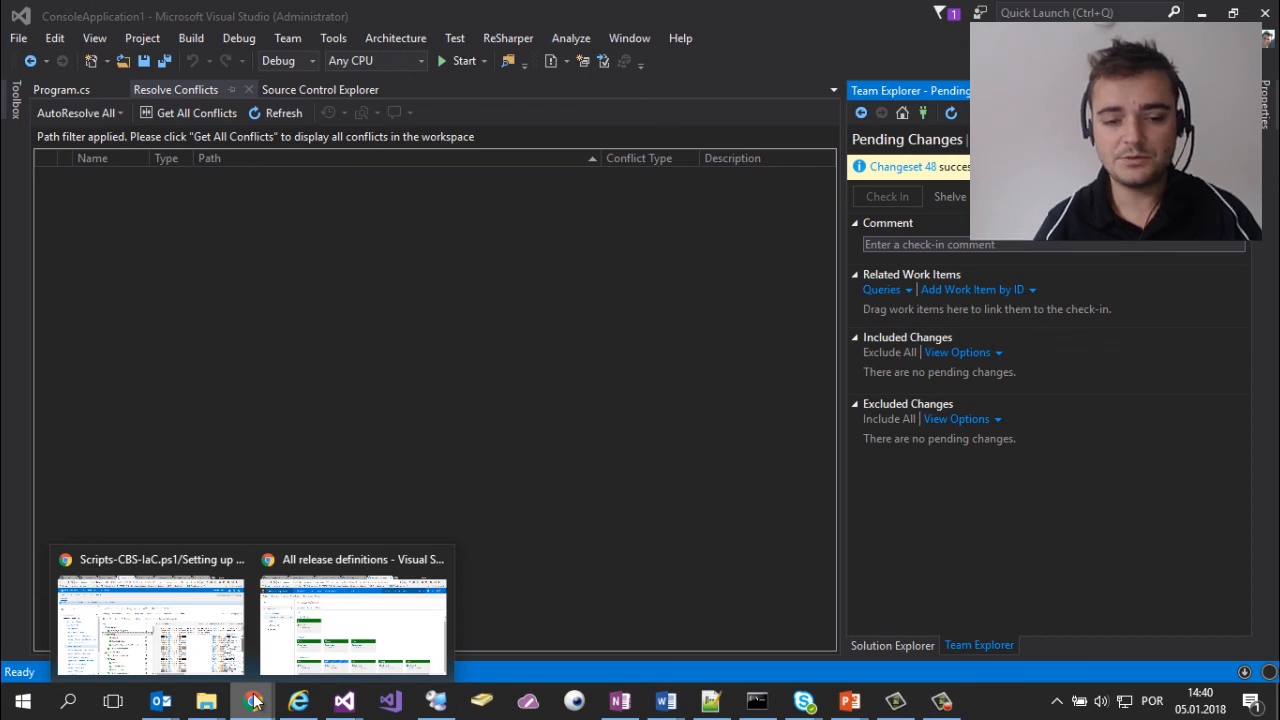
{"action": "left_click", "coordinate": [324, 633]}
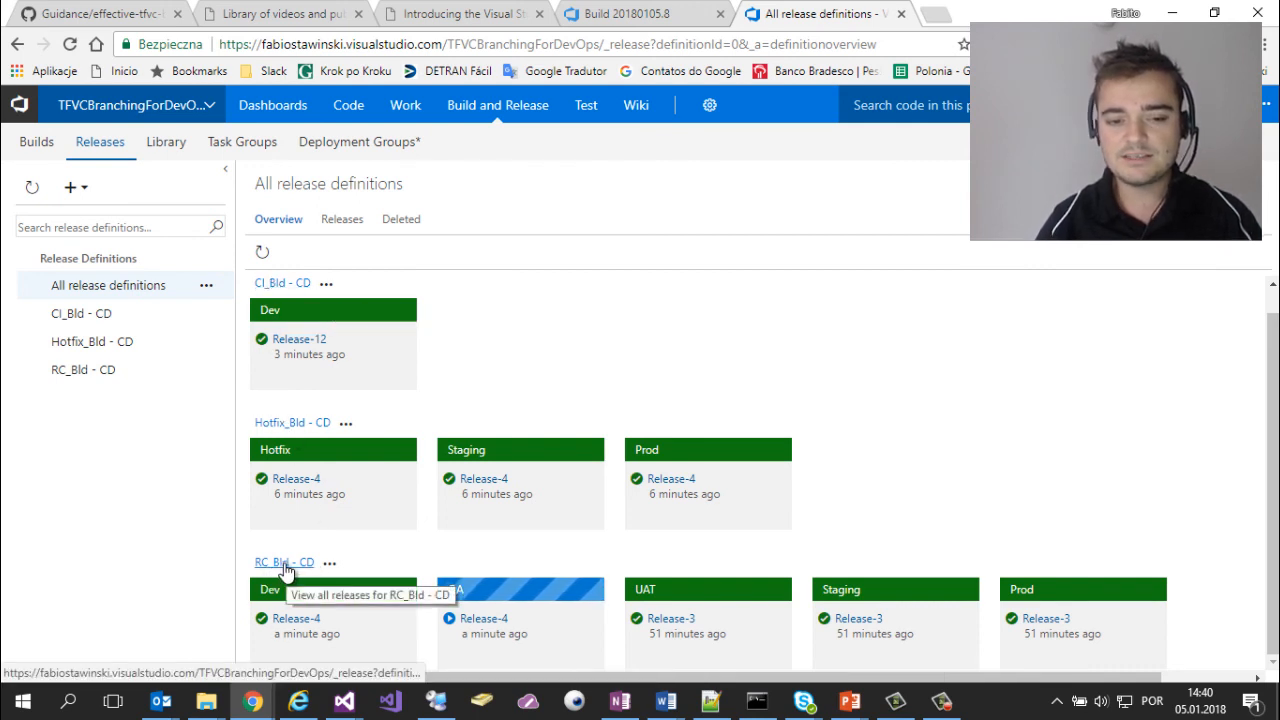
{"action": "left_click", "coordinate": [262, 251]}
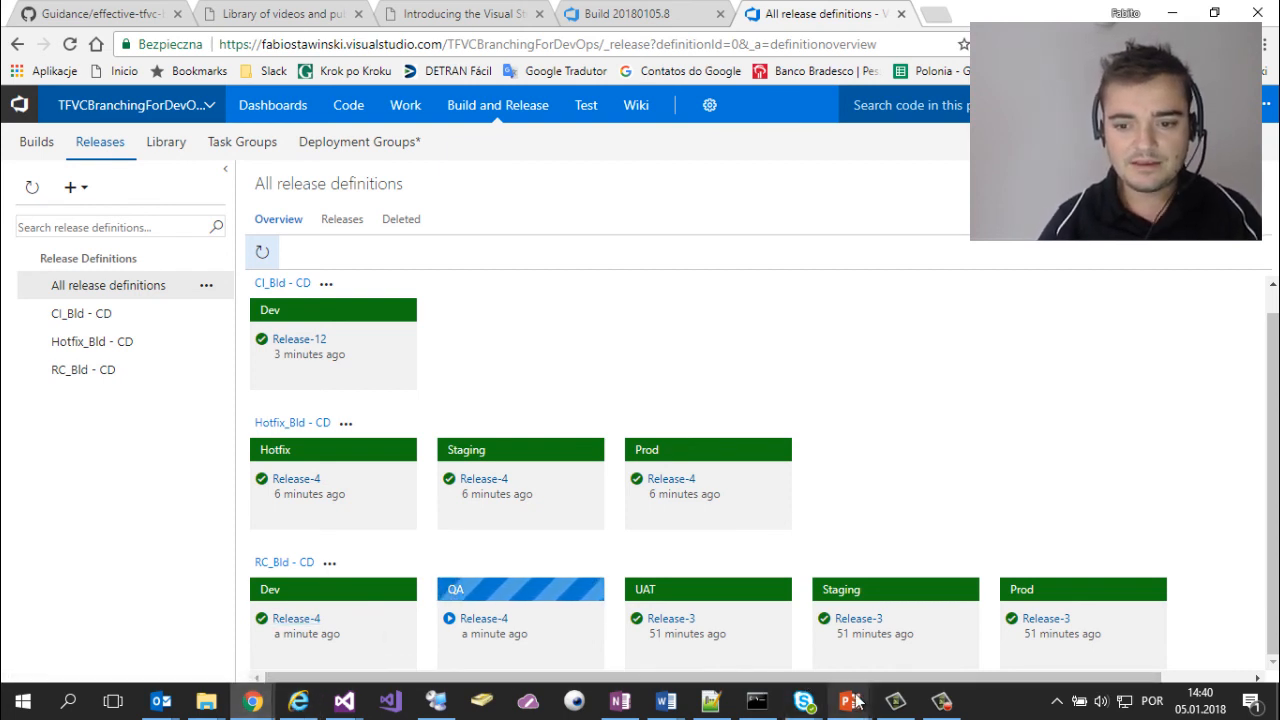
Switch to PowerPoint to consult the "Extend as needed" slide, end the presentation, and return to Chrome.
{"action": "mouse_move", "coordinate": [856, 707]}
{"action": "left_click", "coordinate": [908, 643]}
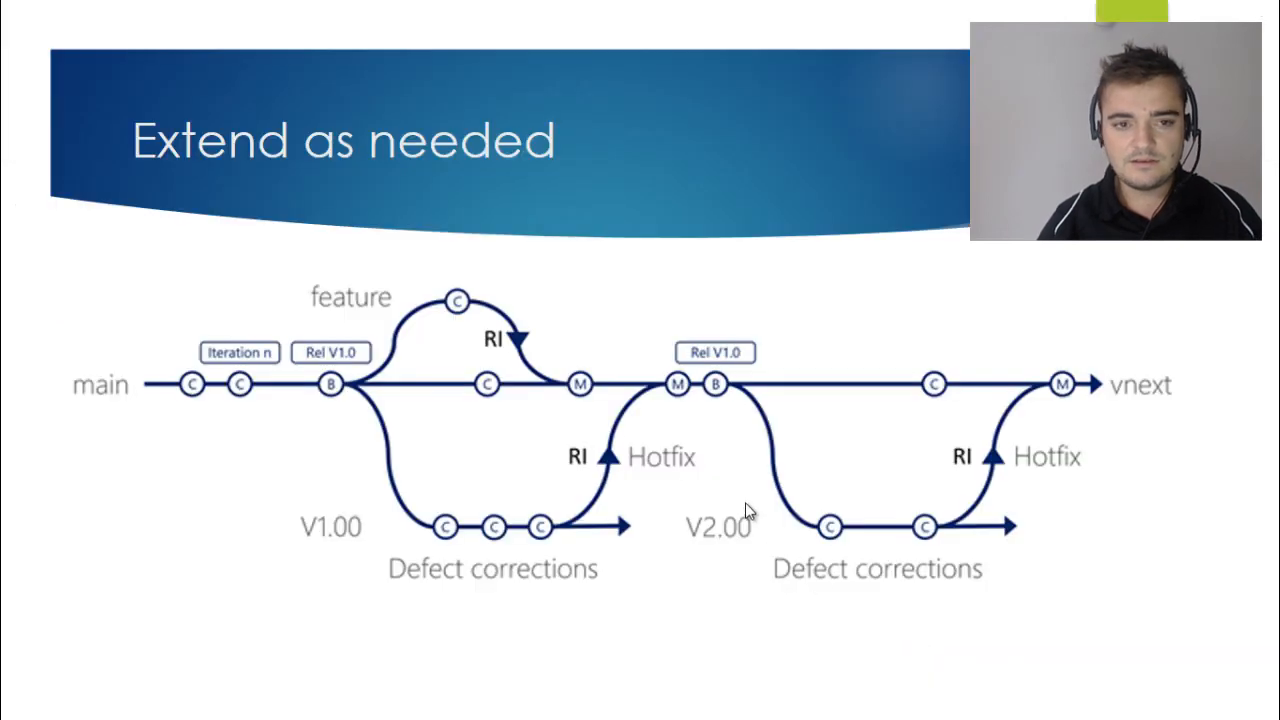
{"action": "left_click", "coordinate": [717, 537]}
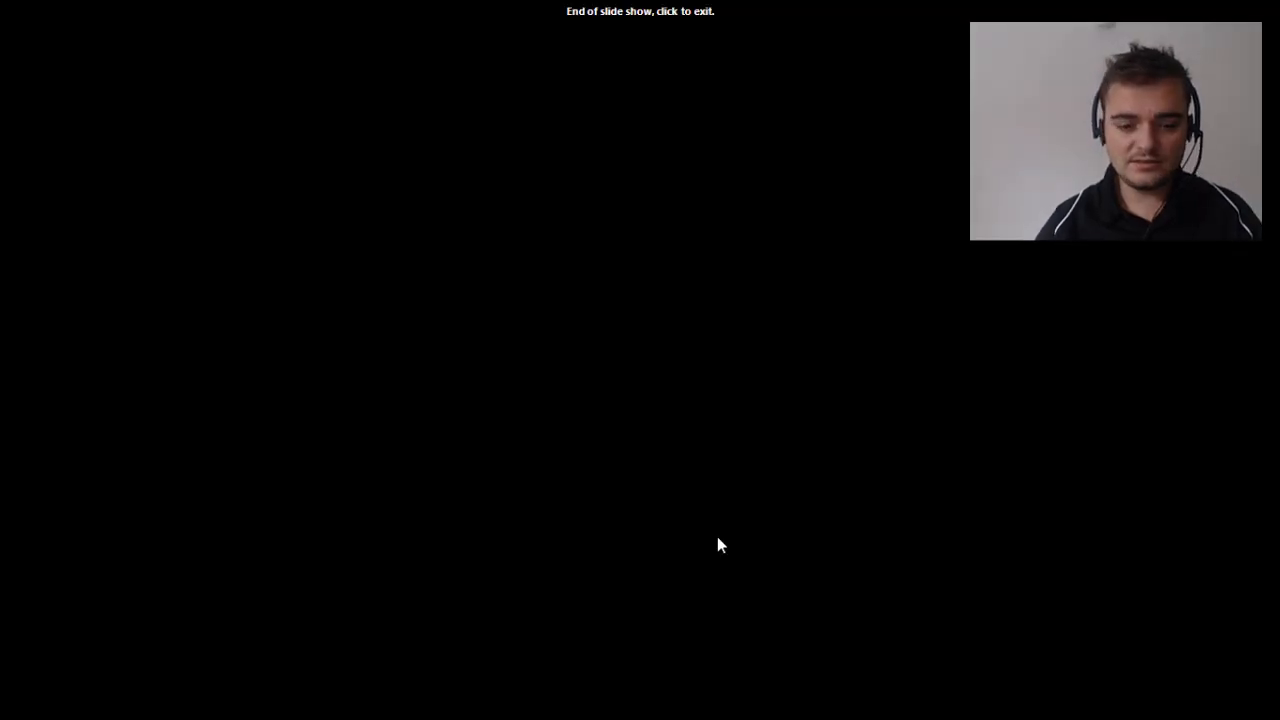
{"action": "key", "text": "alt+Tab"}
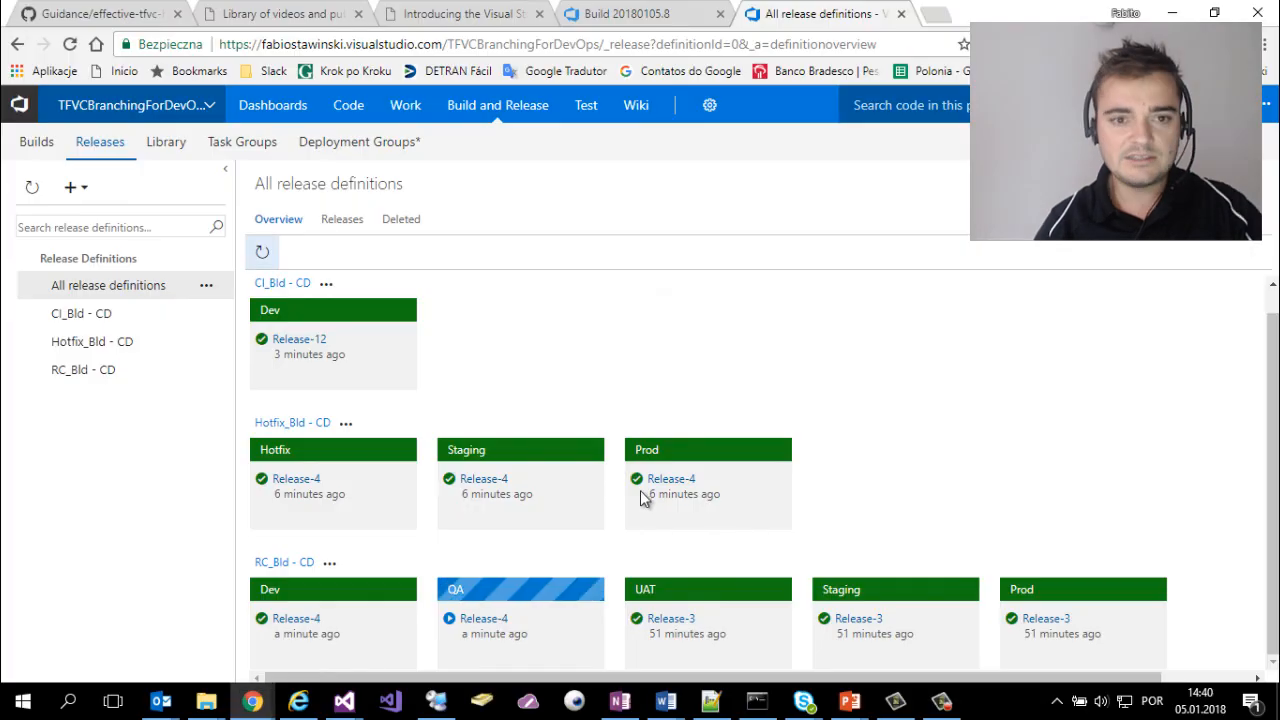
Review the GitHub TFVC branching guidance's checklist and lessons from the field, and examine the TFVC articles in the library of videos and publications.
{"action": "left_click", "coordinate": [100, 11]}
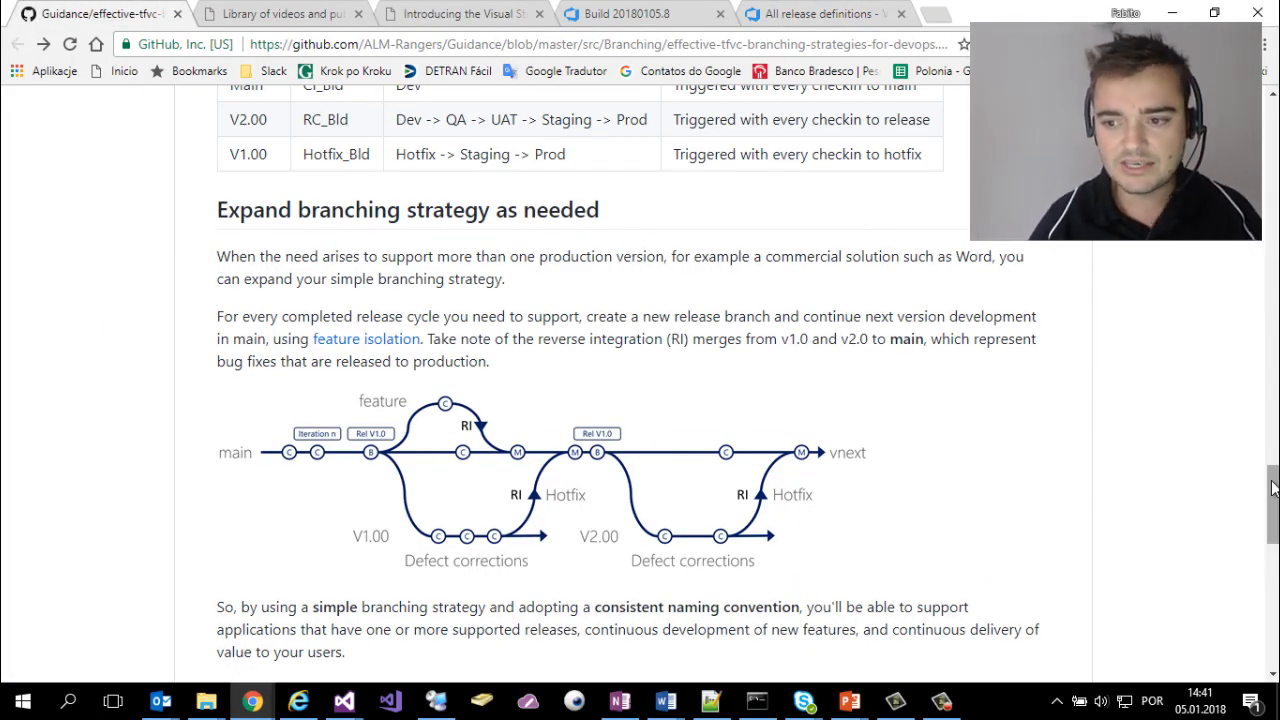
{"action": "left_click_drag", "start_coordinate": [1273, 487], "coordinate": [1274, 563]}
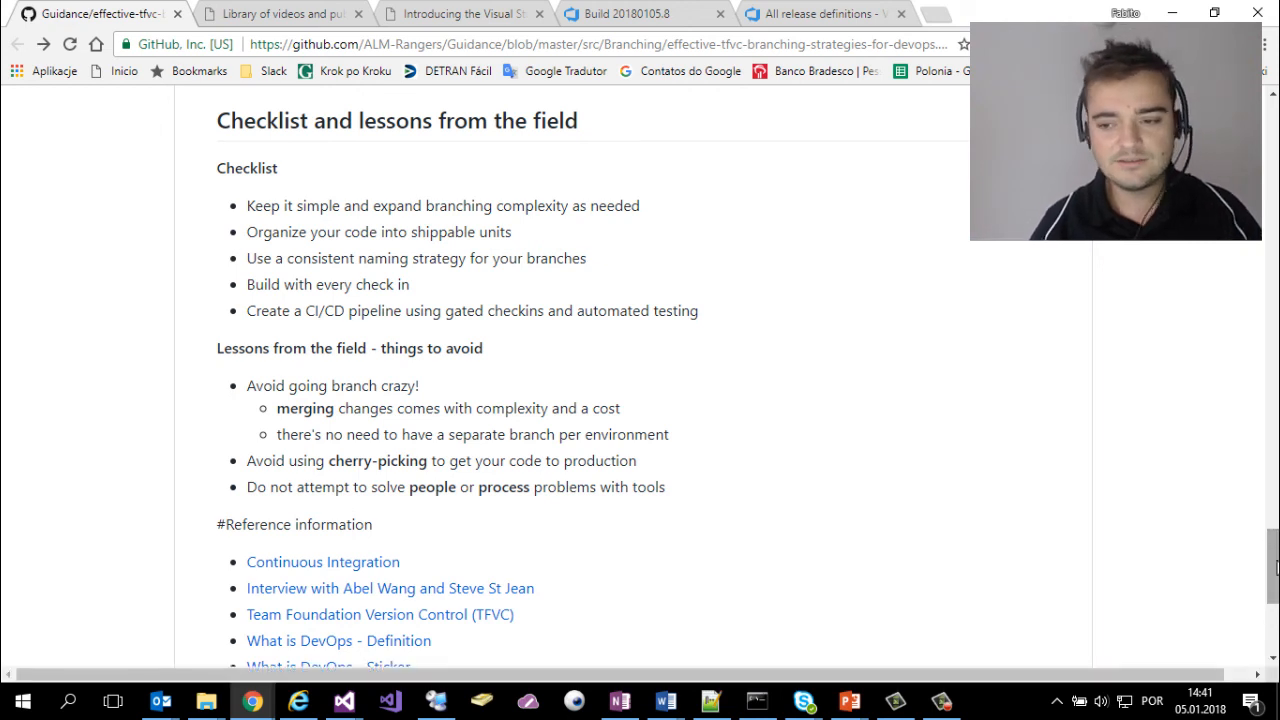
{"action": "left_click_drag", "start_coordinate": [1275, 563], "coordinate": [1276, 568]}
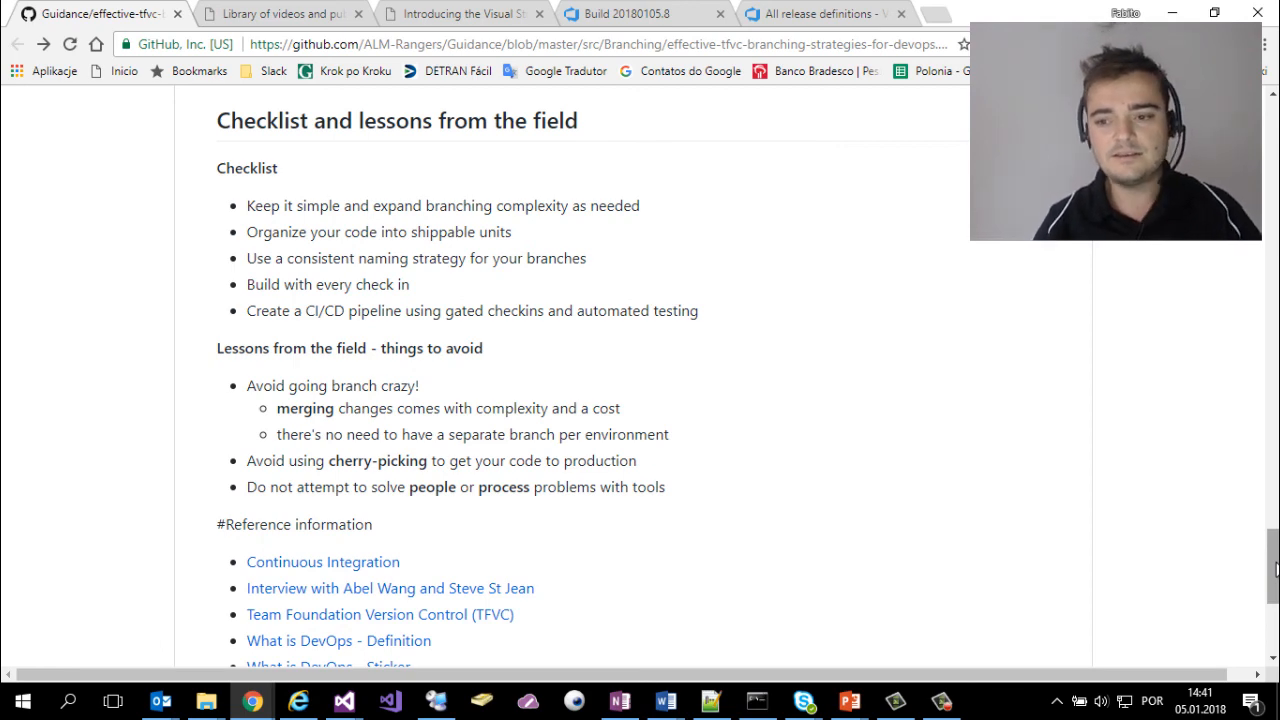
{"action": "left_click_drag", "start_coordinate": [1276, 568], "coordinate": [1276, 153]}
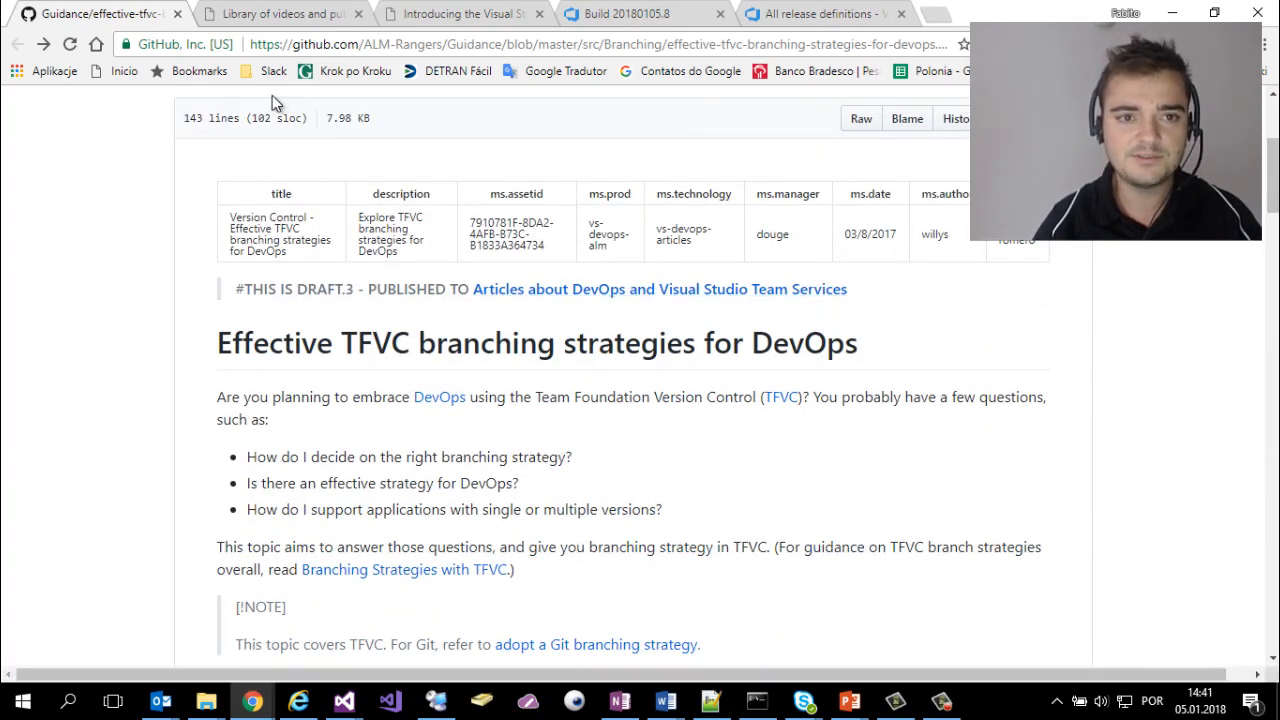
{"action": "left_click", "coordinate": [276, 16]}
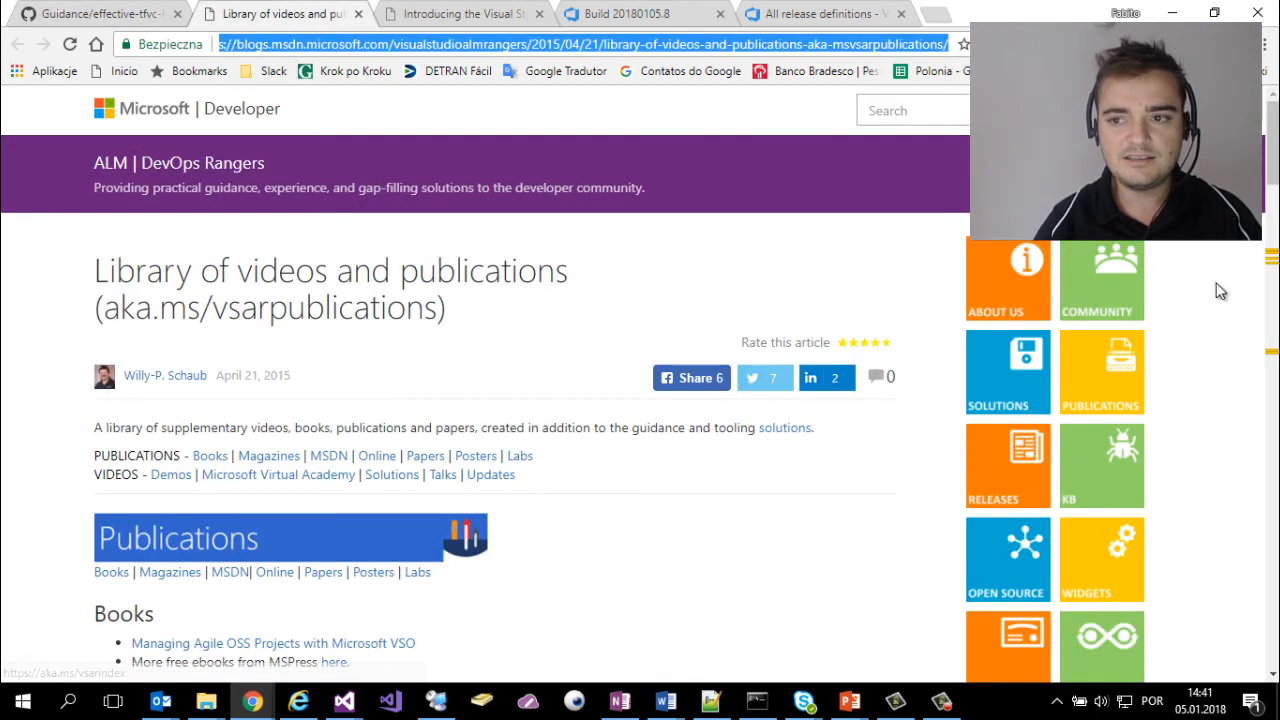
{"action": "left_click_drag", "start_coordinate": [1275, 150], "coordinate": [1273, 282]}
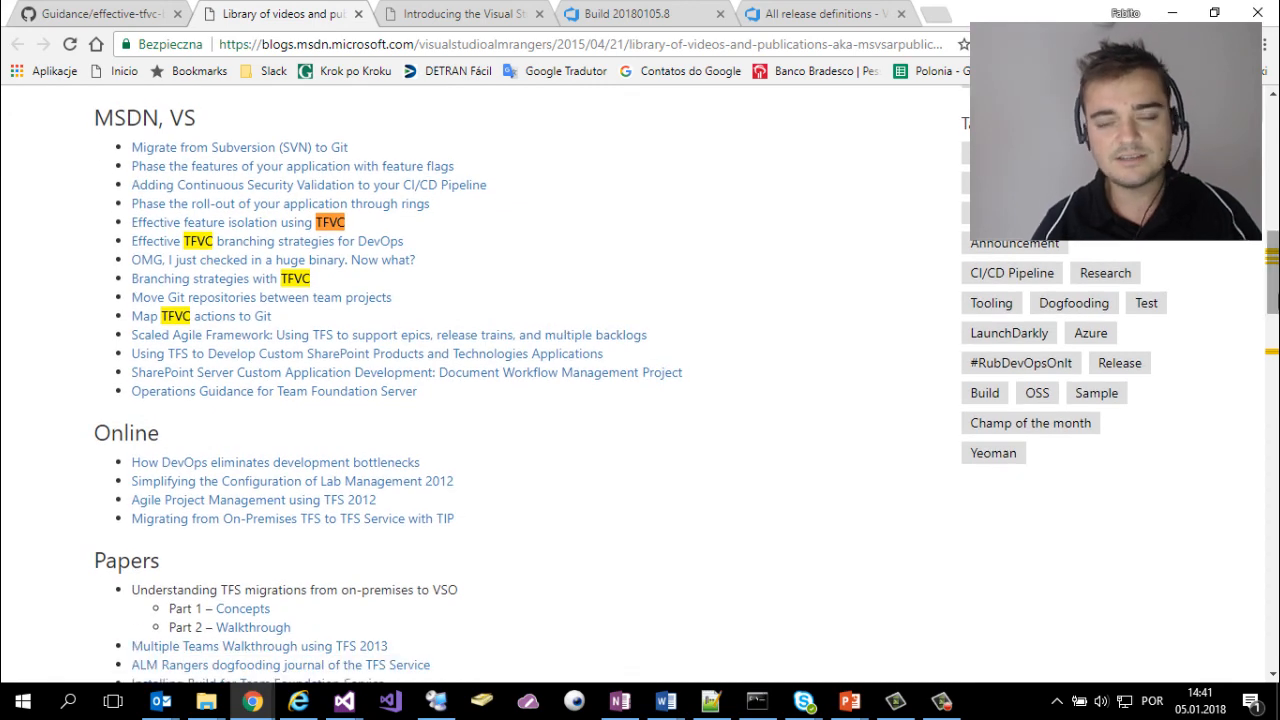